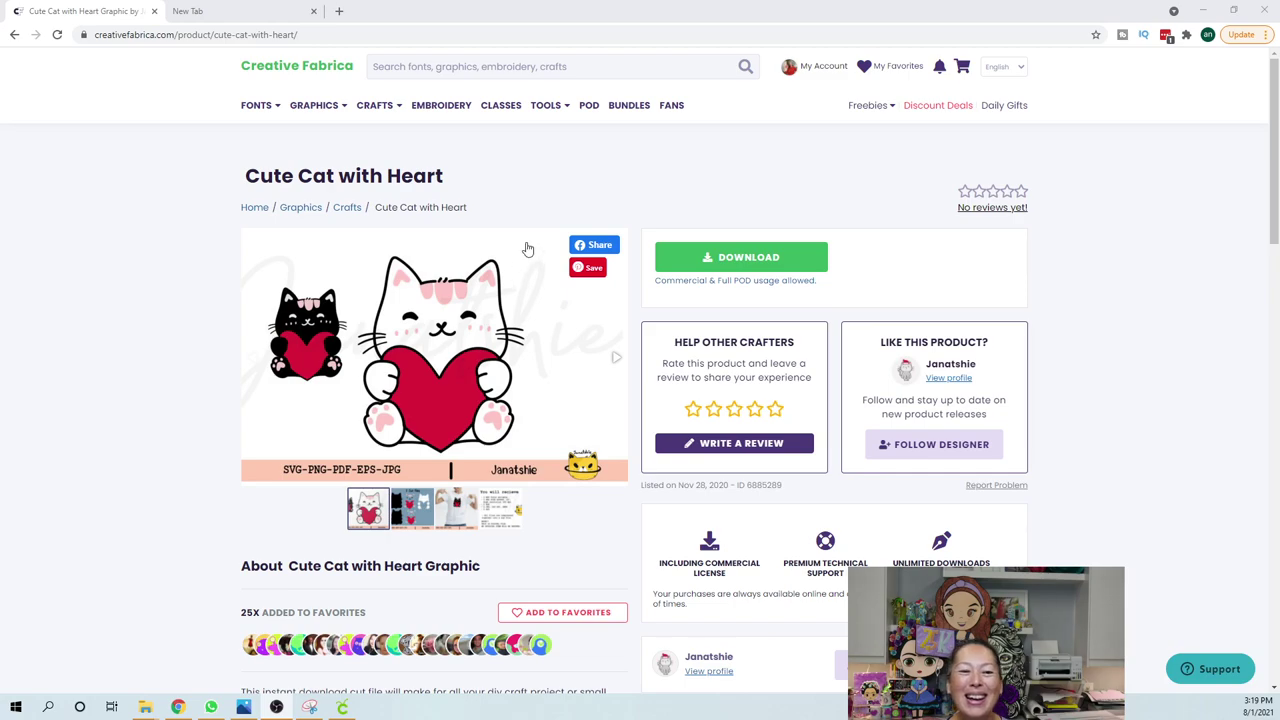
- Switch to Cricut Design Space with the Cat Monogram C project
mouse_move(314, 105)
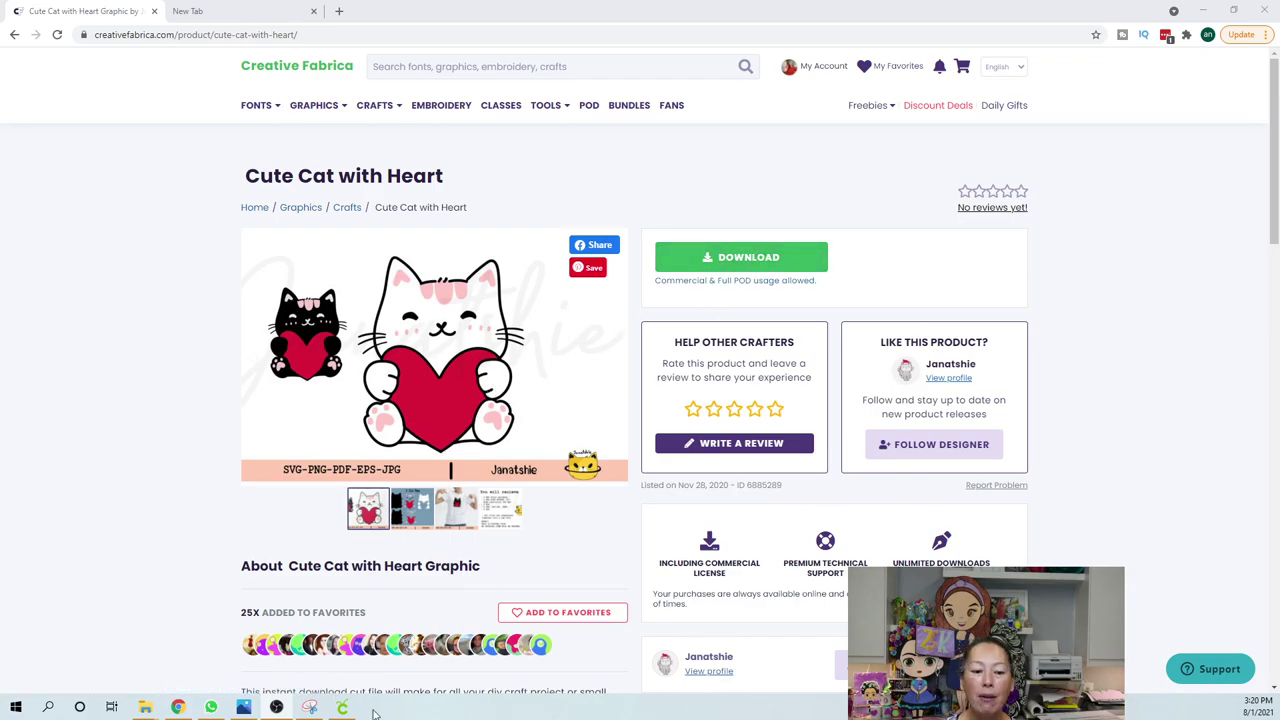
click(318, 709)
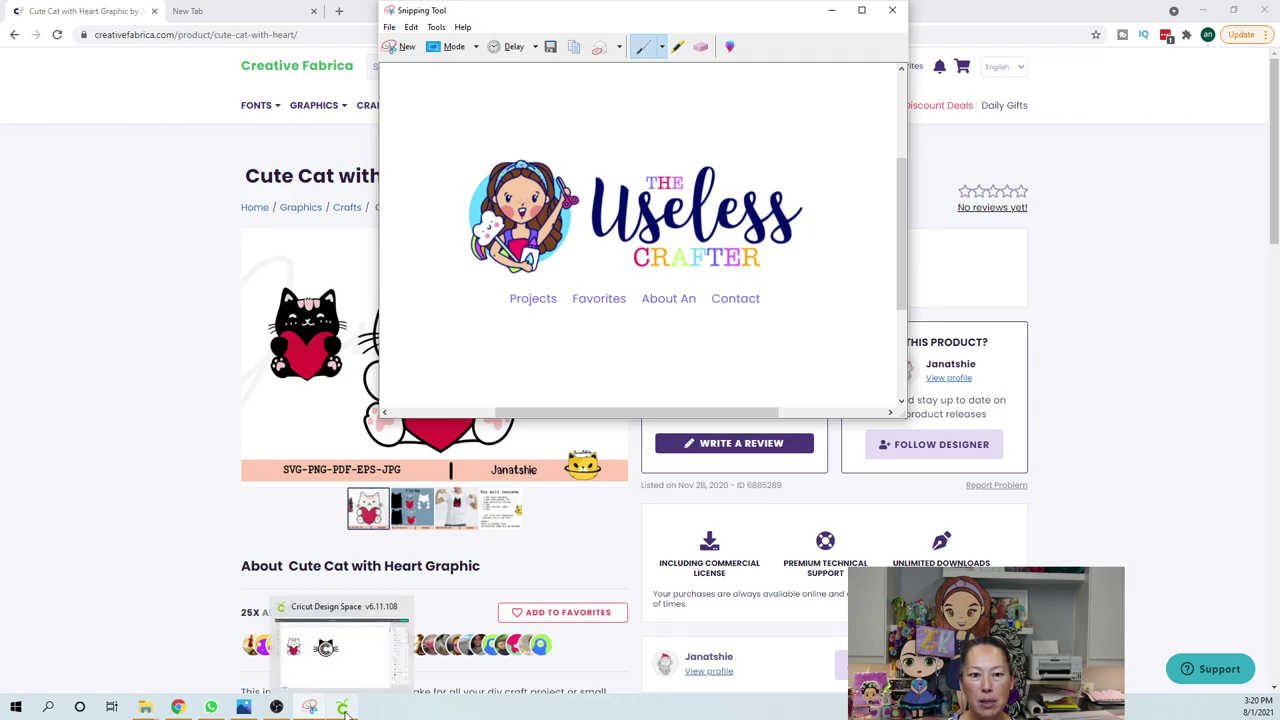
click(342, 707)
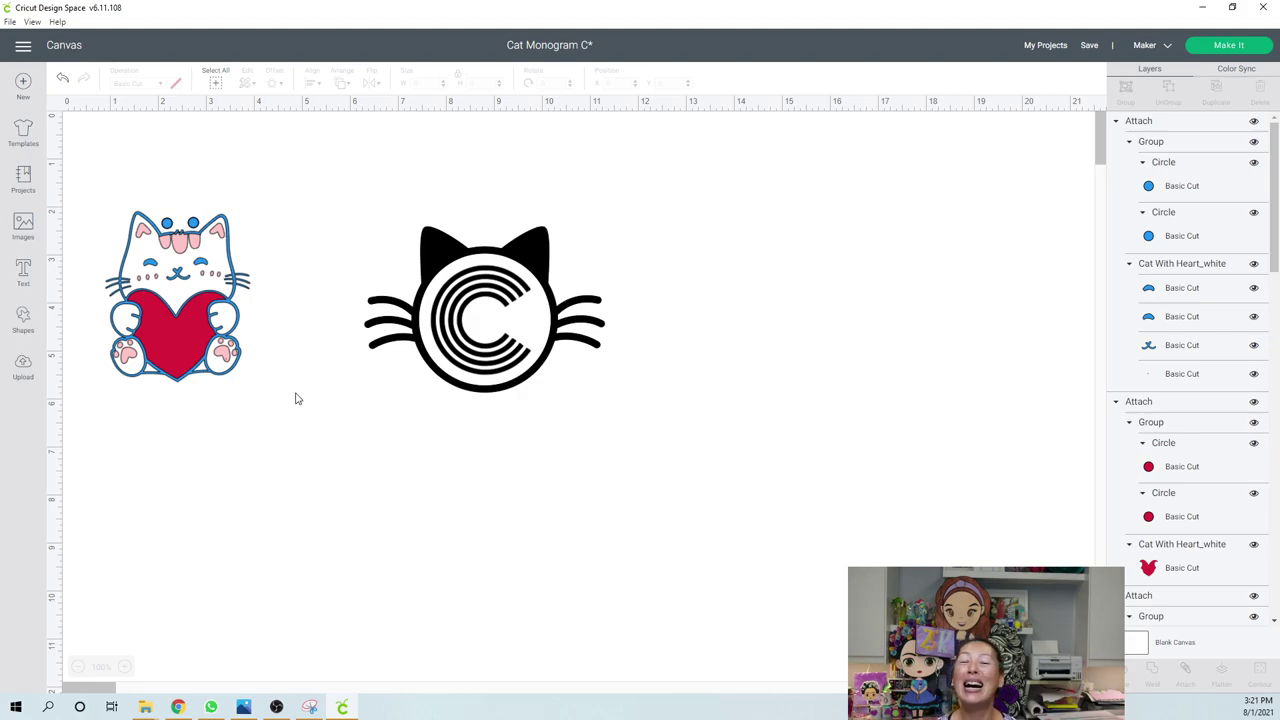
- Insert the previously uploaded white cat holding a red heart onto the canvas
click(23, 366)
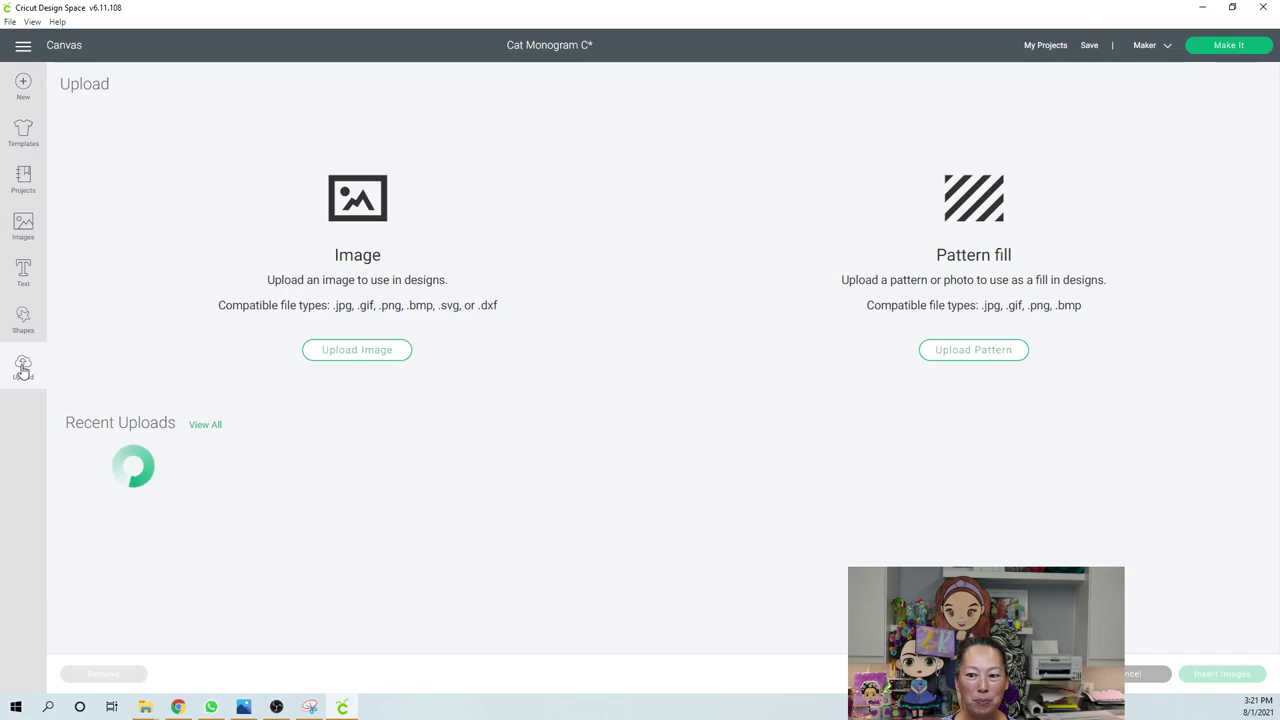
click(140, 520)
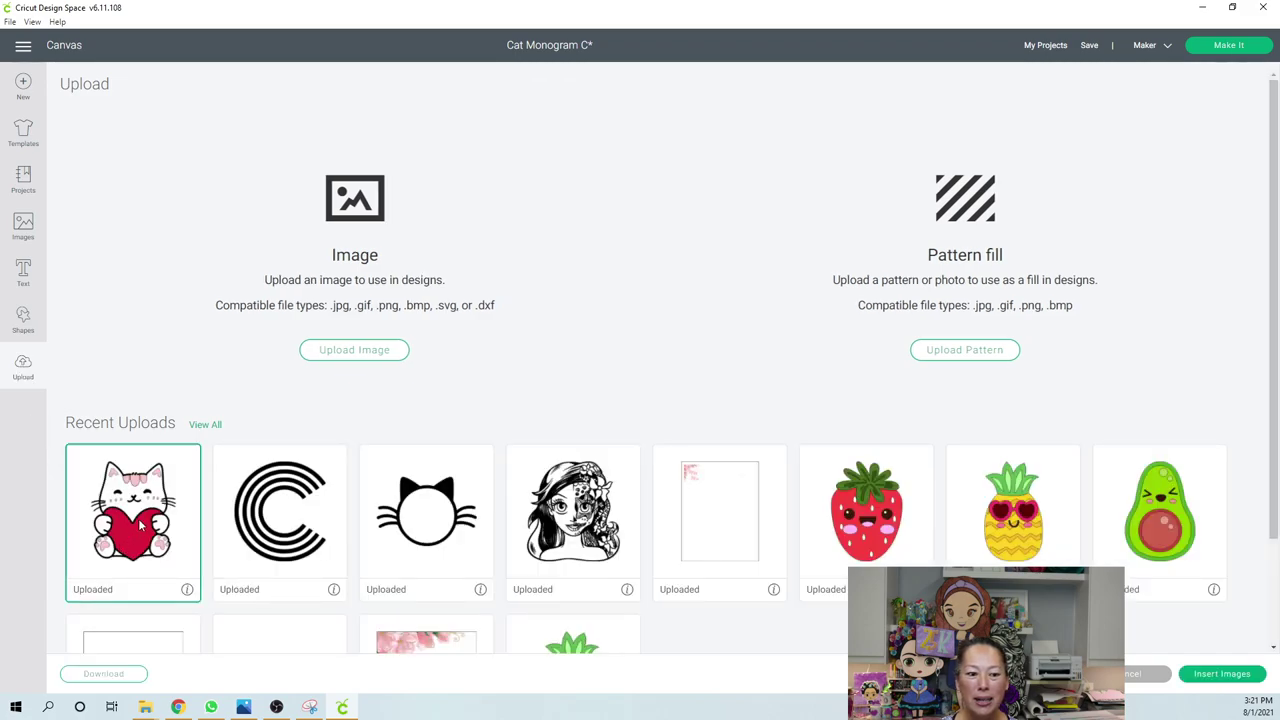
click(1250, 680)
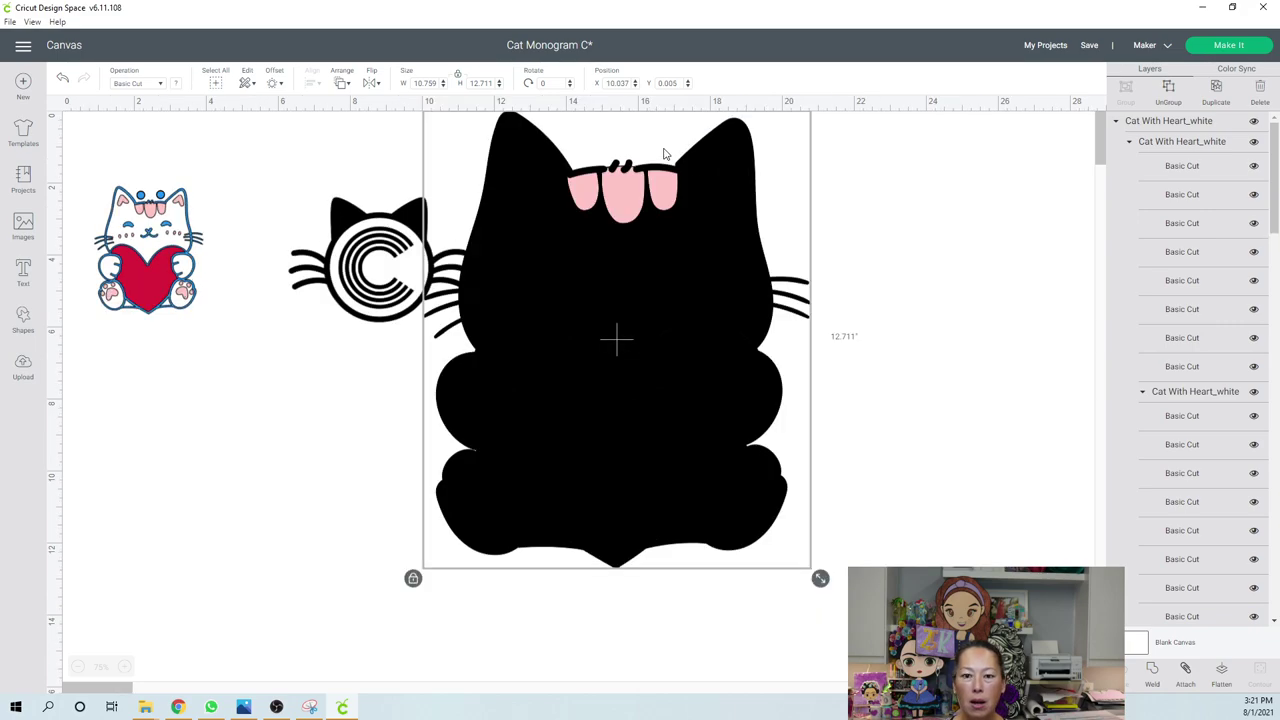
- Shrink the inserted cat to about 3.9 in wide and place it in the empty area beyond the C monogram
drag(820, 578, 757, 504)
drag(657, 428, 671, 368)
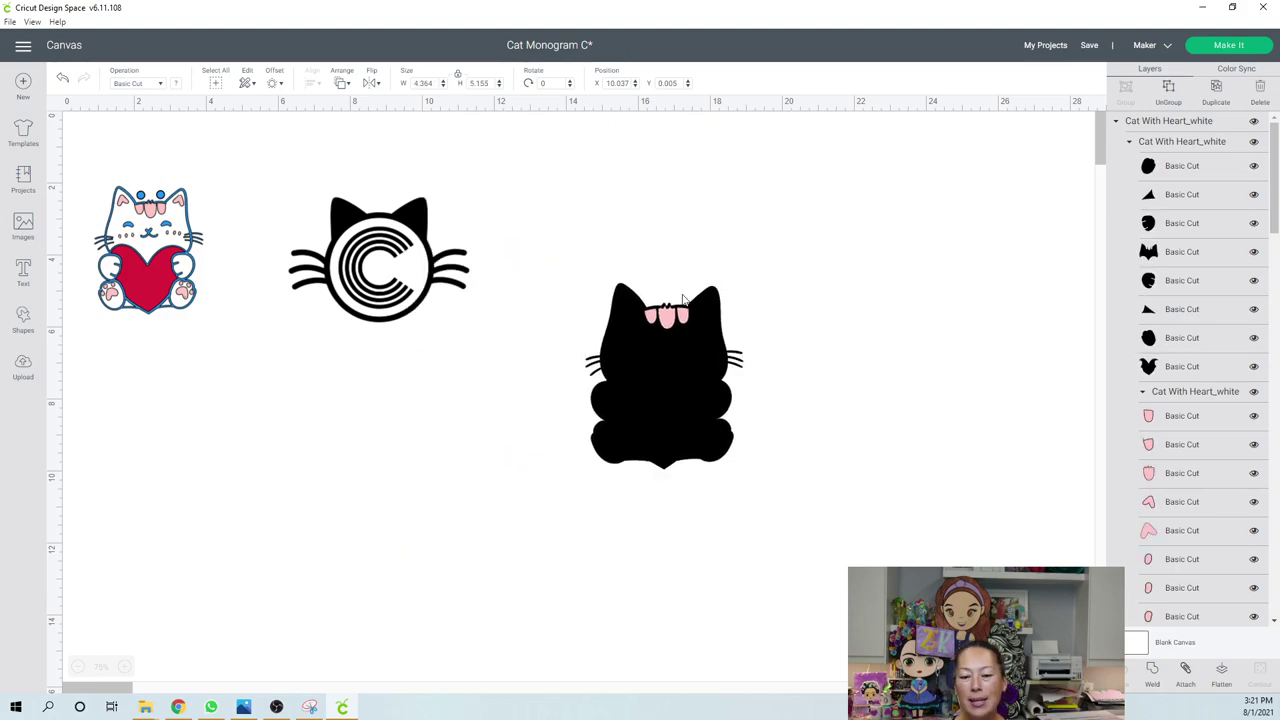
drag(752, 479, 737, 461)
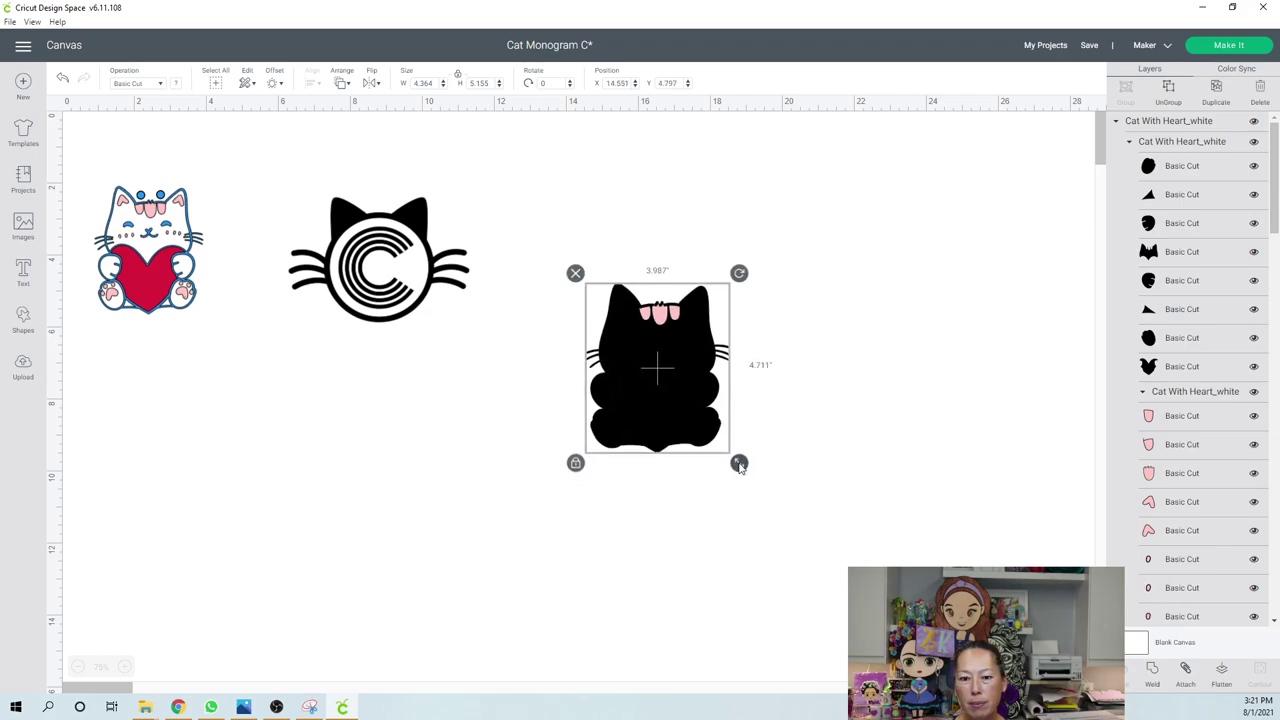
- Check the size of the old heart cat design, and set the newly inserted cat's width to 3 in
click(141, 236)
click(145, 313)
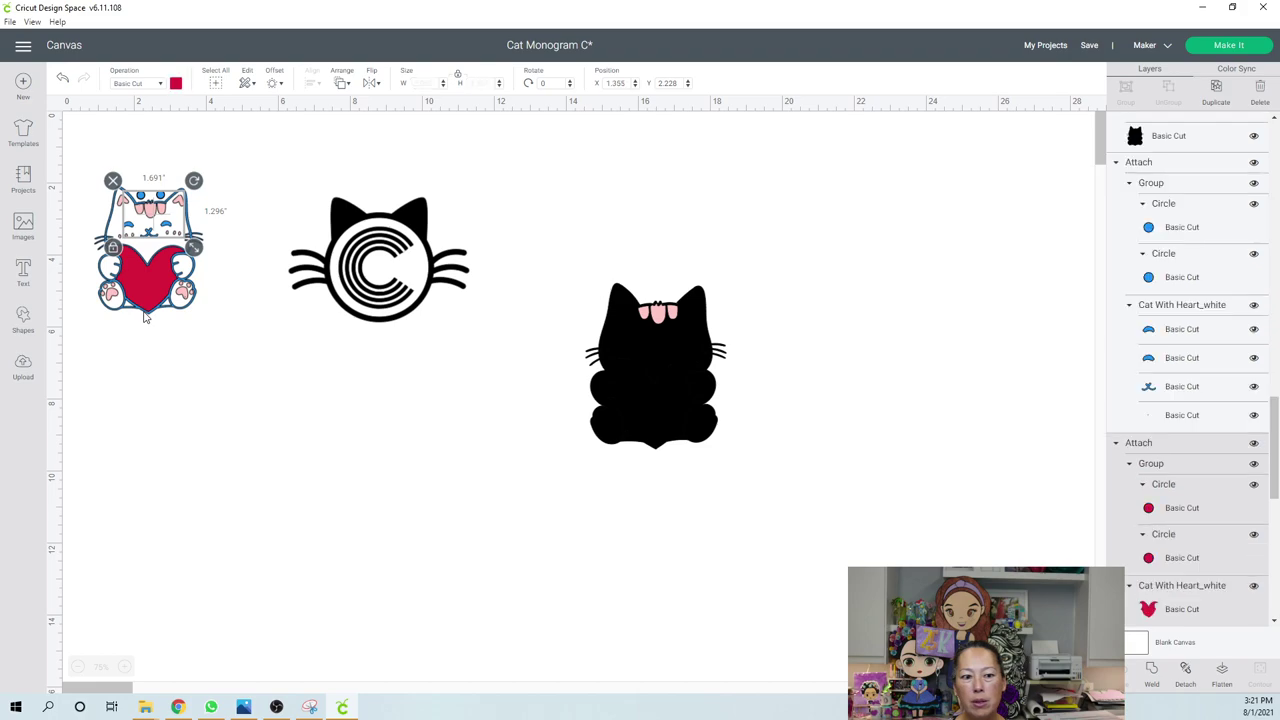
click(223, 357)
drag(223, 357, 81, 166)
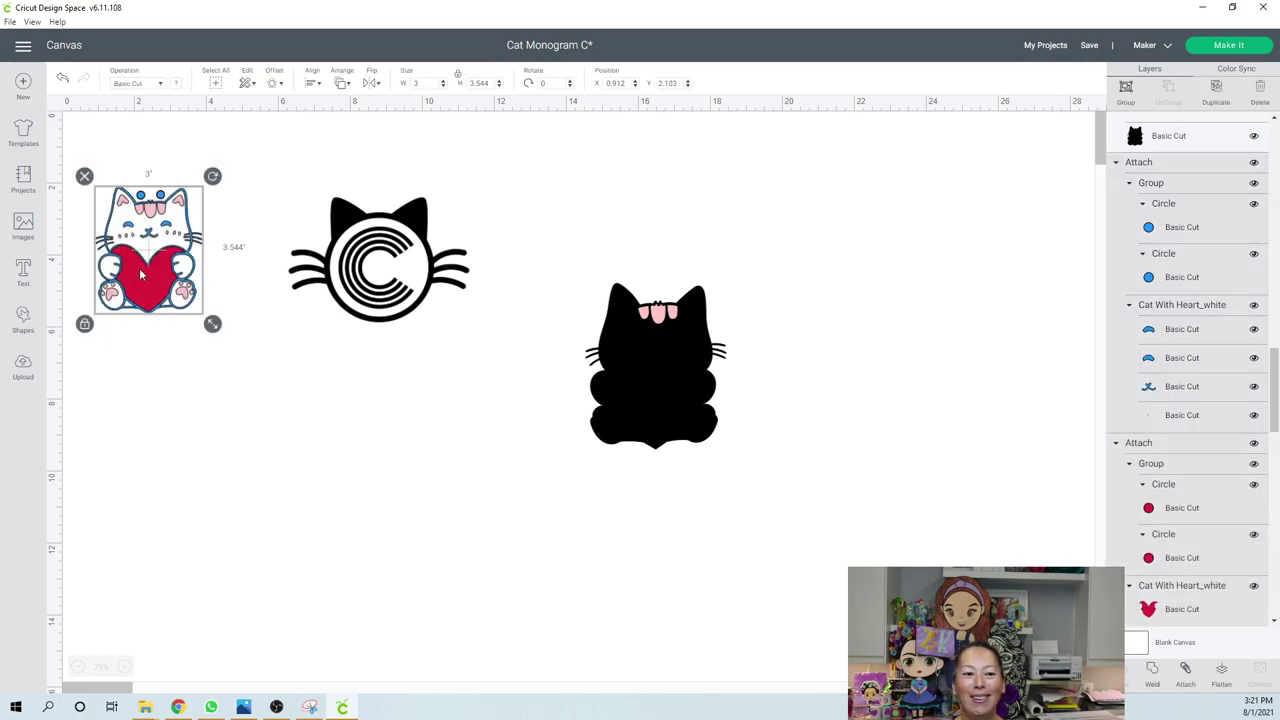
drag(807, 515, 500, 140)
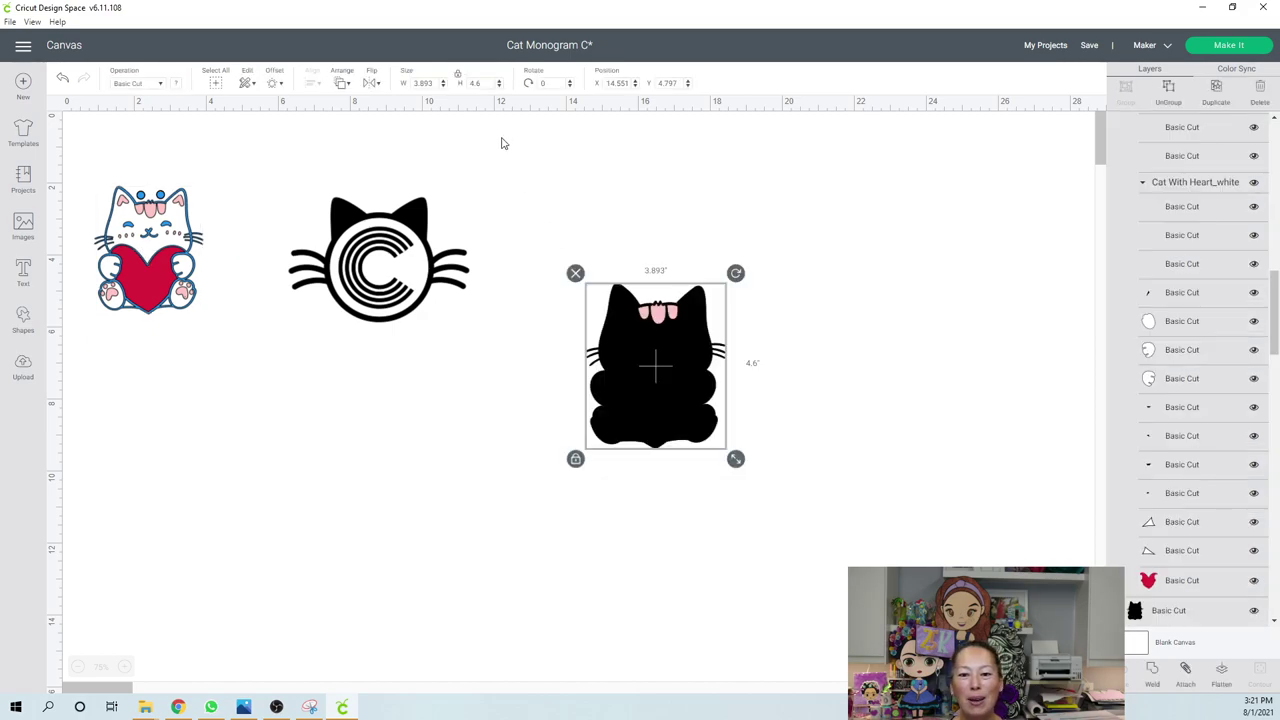
double_click(424, 83)
text(3)
key(Tab)
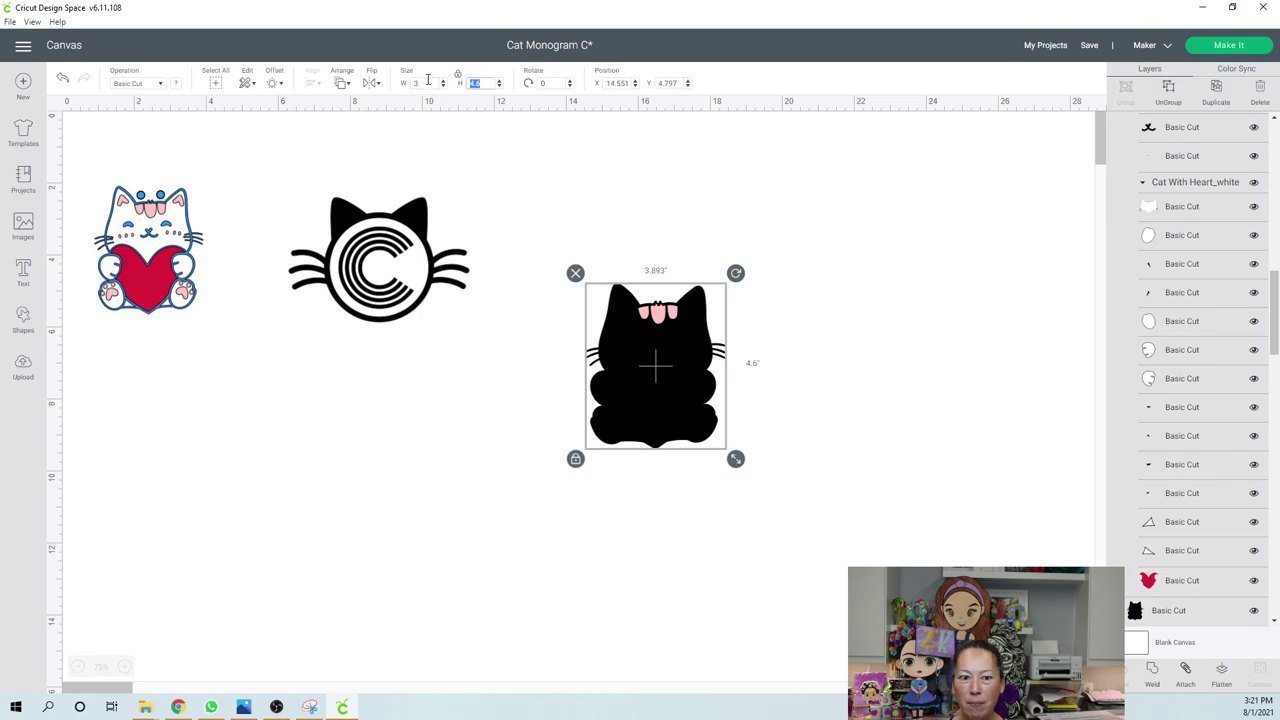
click(830, 283)
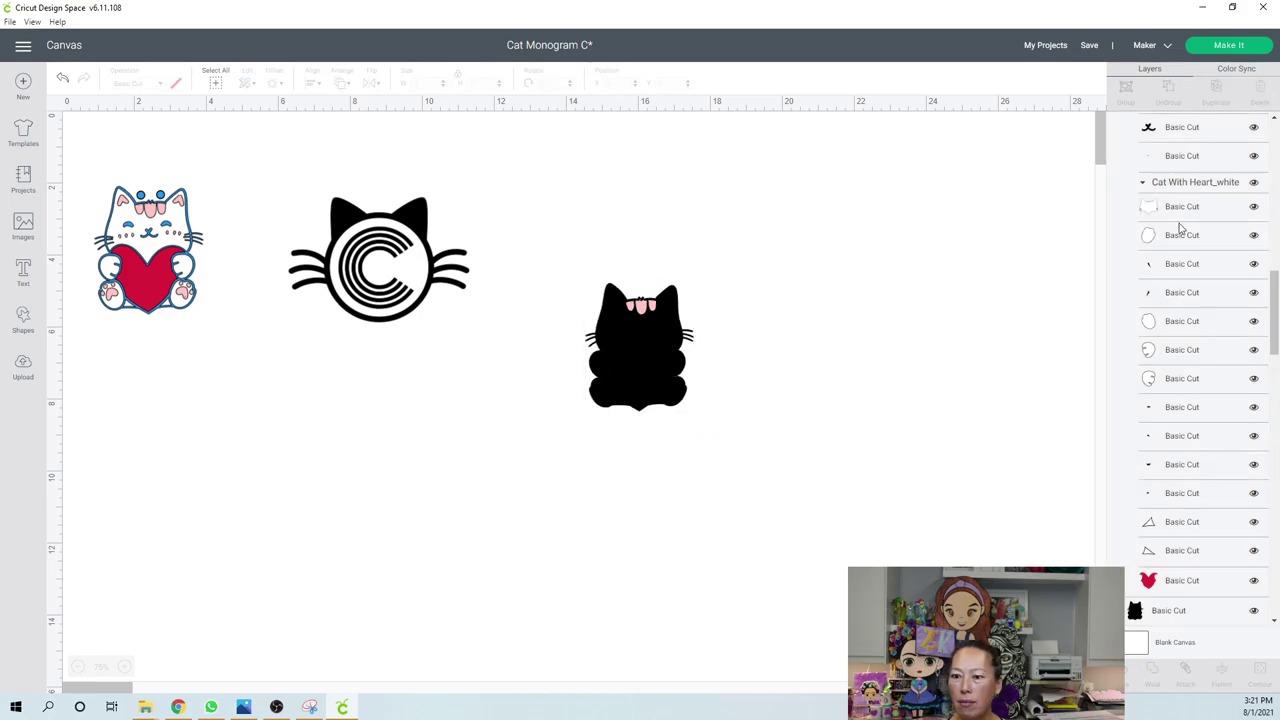
- Delete the old blue-outlined heart cat design beside the C monogram
scroll(1180, 228, up, 5)
scroll(1180, 225, up, 10)
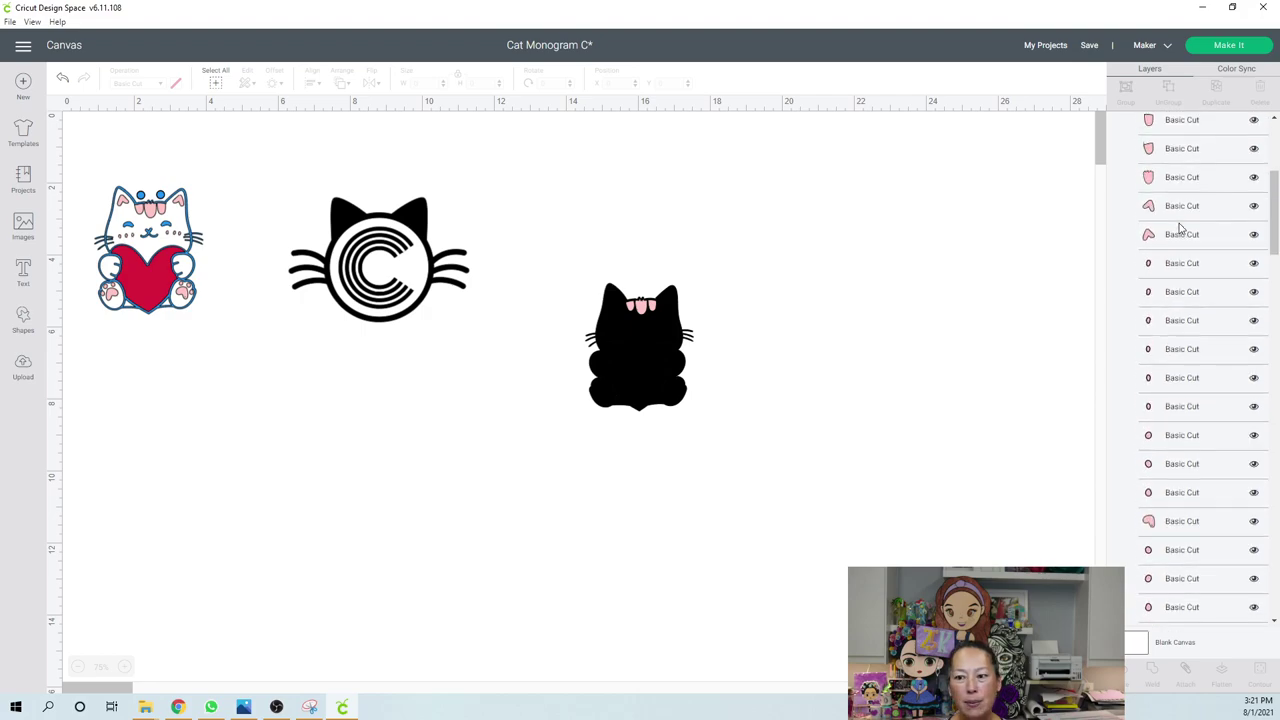
drag(107, 153, 231, 359)
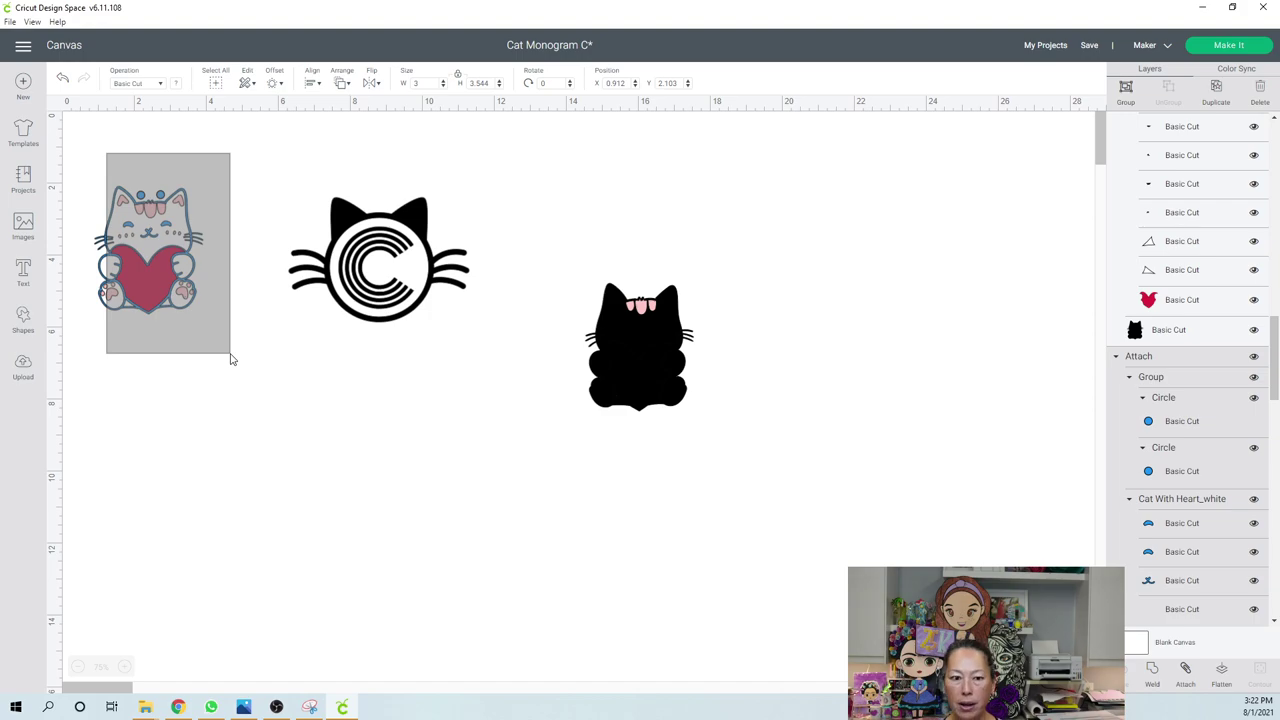
key(Delete)
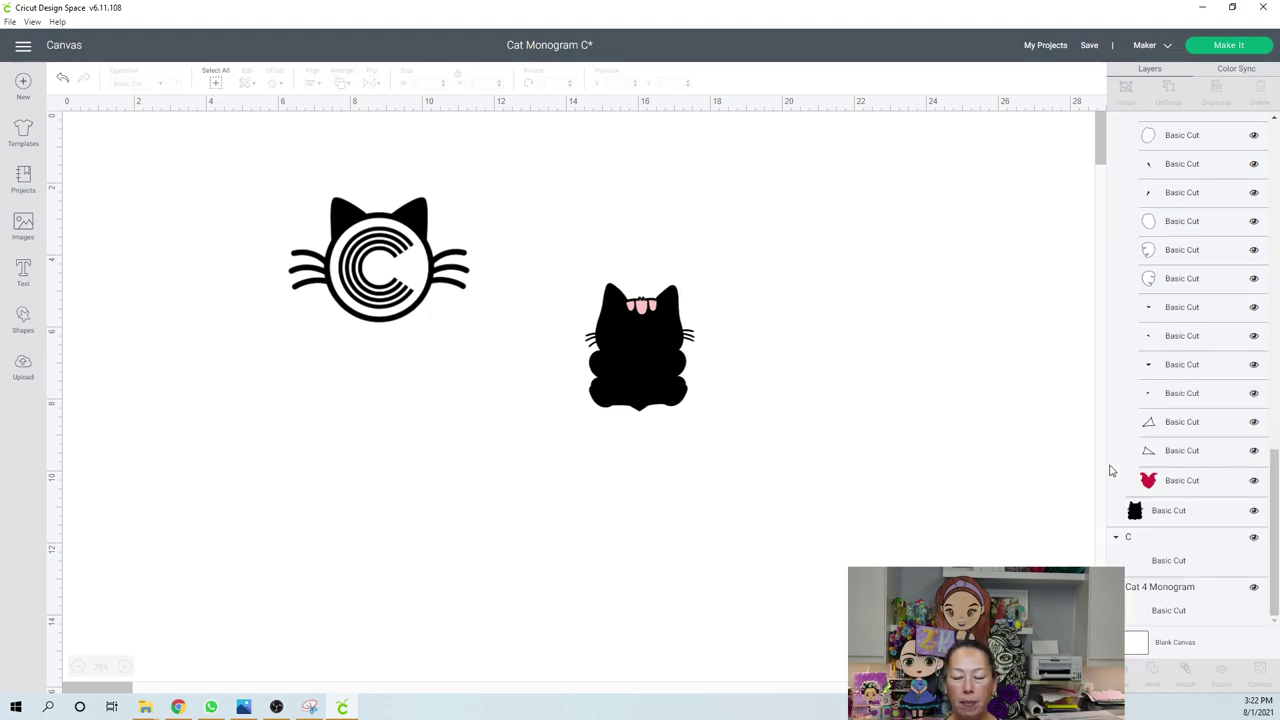
- Delete the first black layer of the cat image, which covers one of its lower paws
scroll(1180, 297, up, 4)
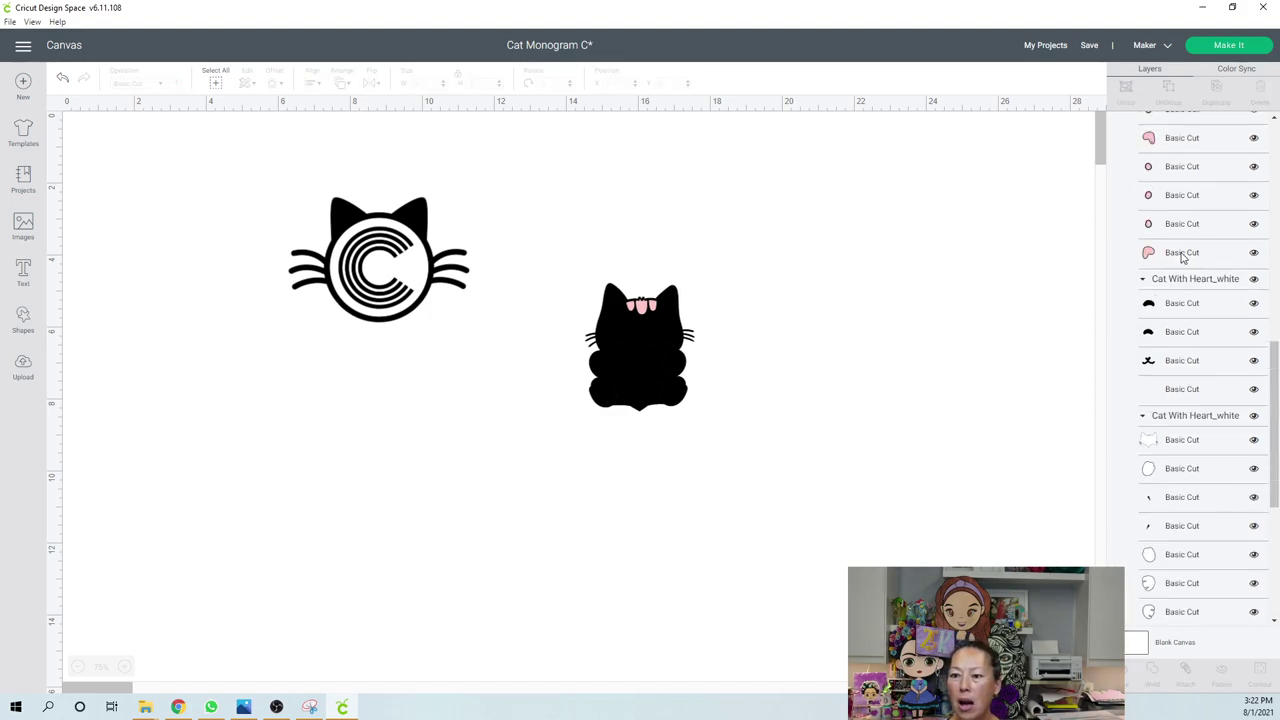
scroll(1182, 250, up, 4)
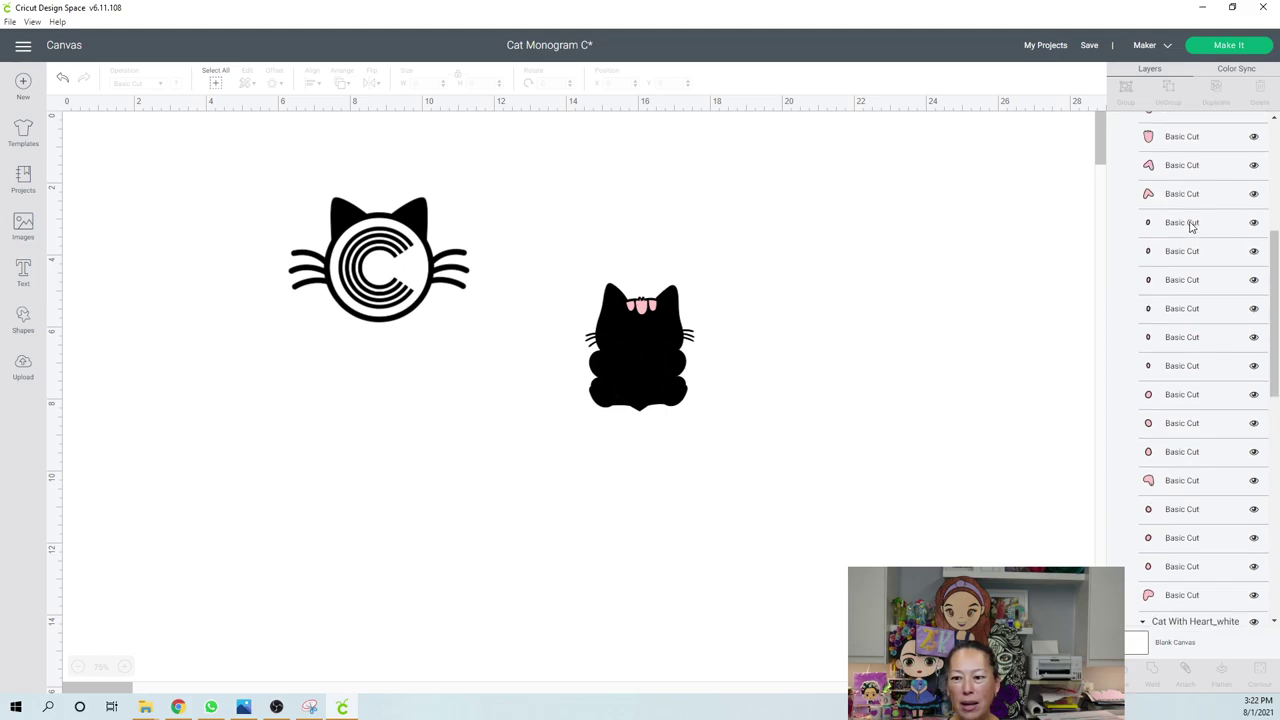
scroll(1190, 226, up, 4)
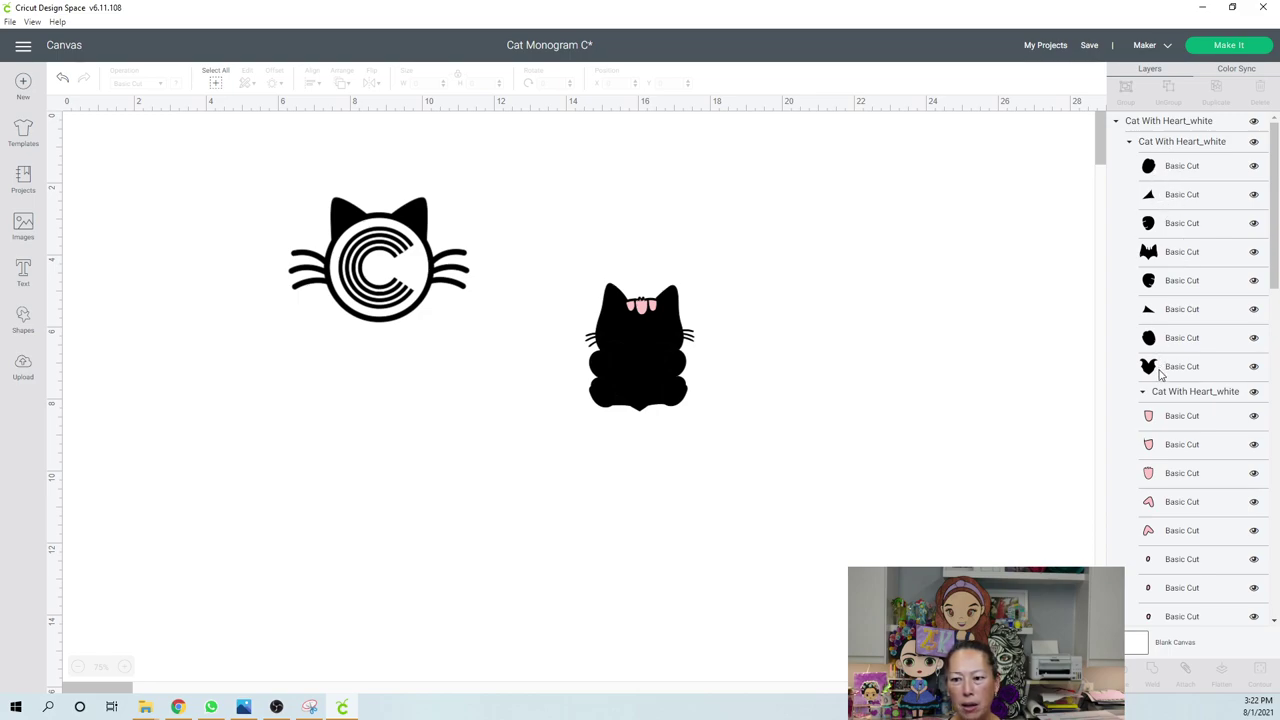
click(1194, 168)
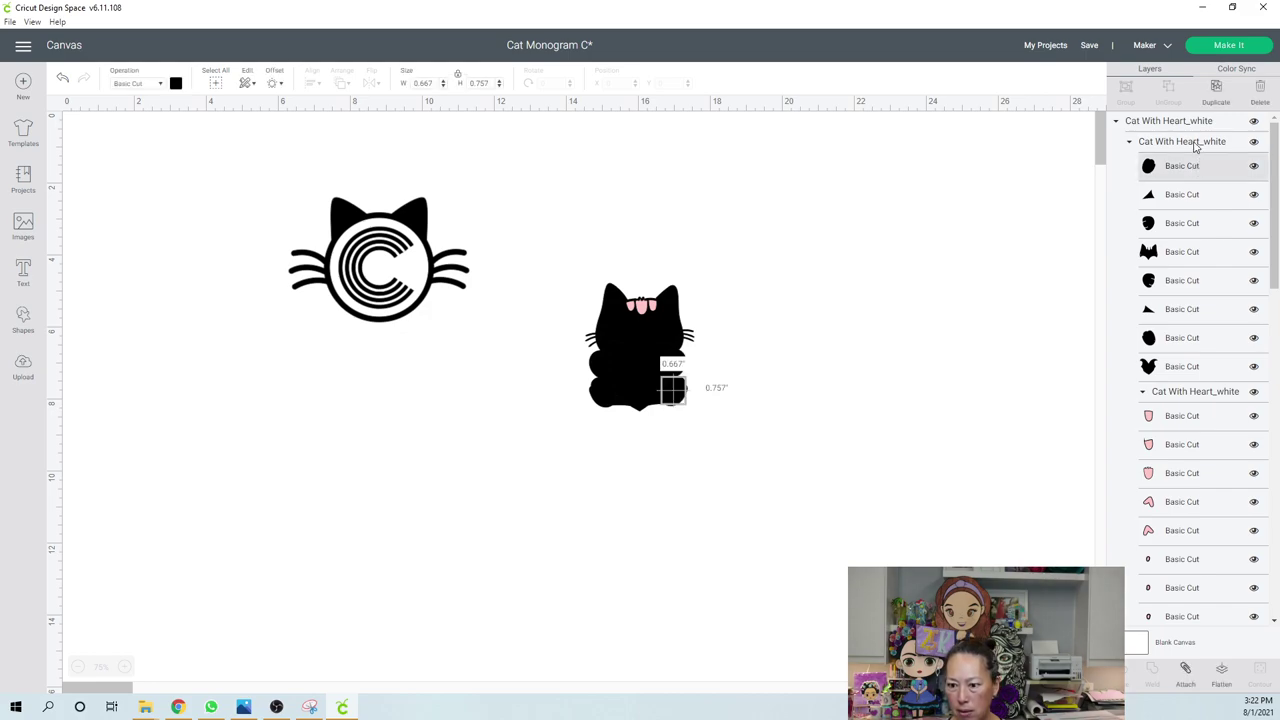
click(1194, 143)
click(1194, 147)
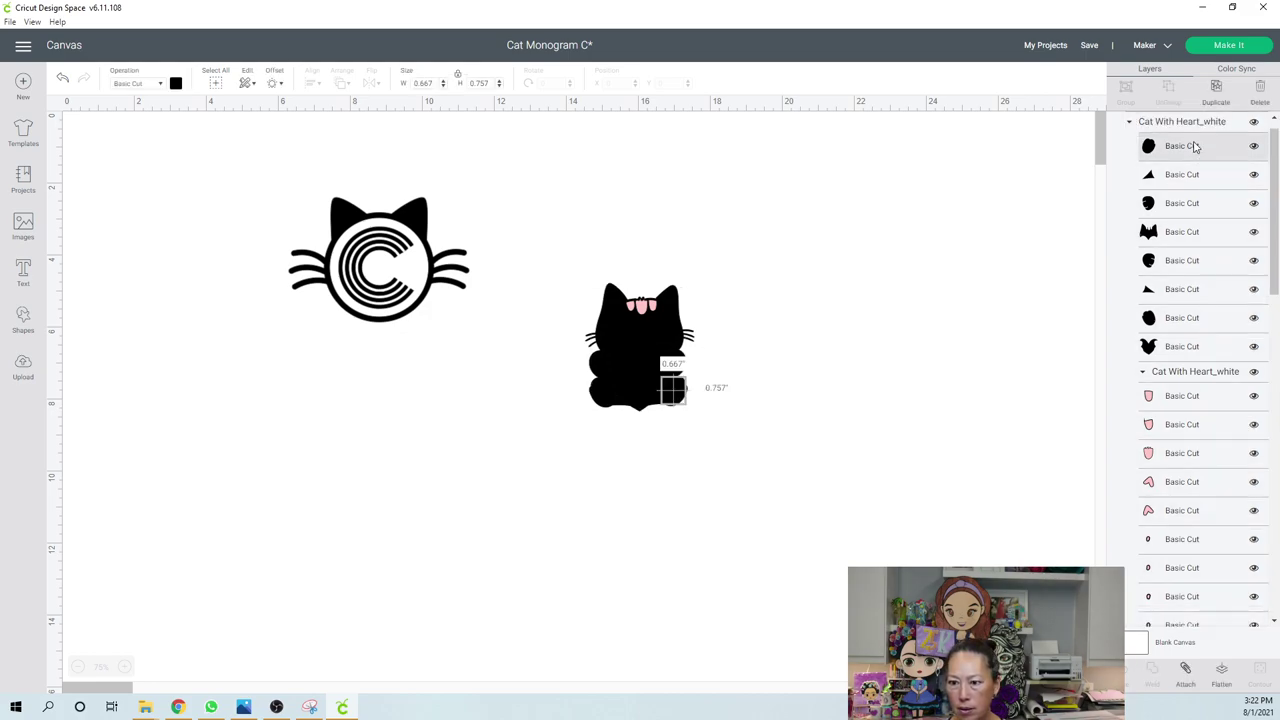
key(Delete)
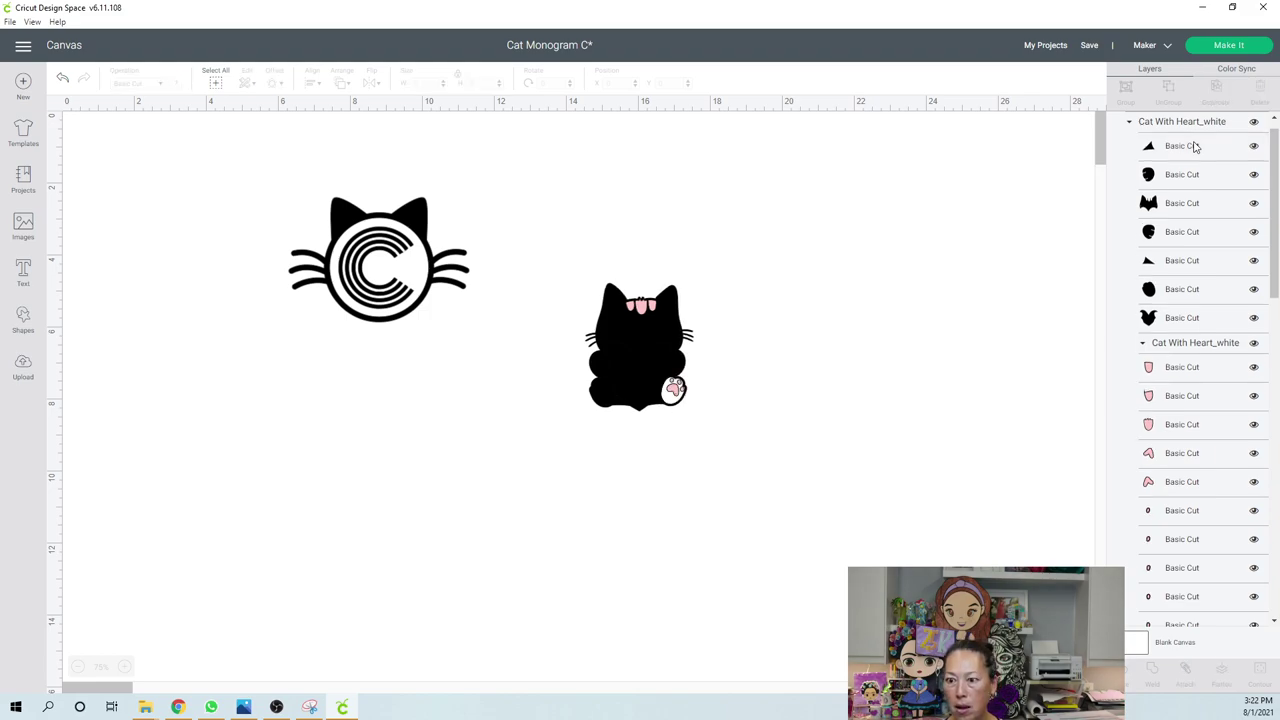
- Delete the seven remaining black filler layers at the start of the cat image's first group
click(1194, 147)
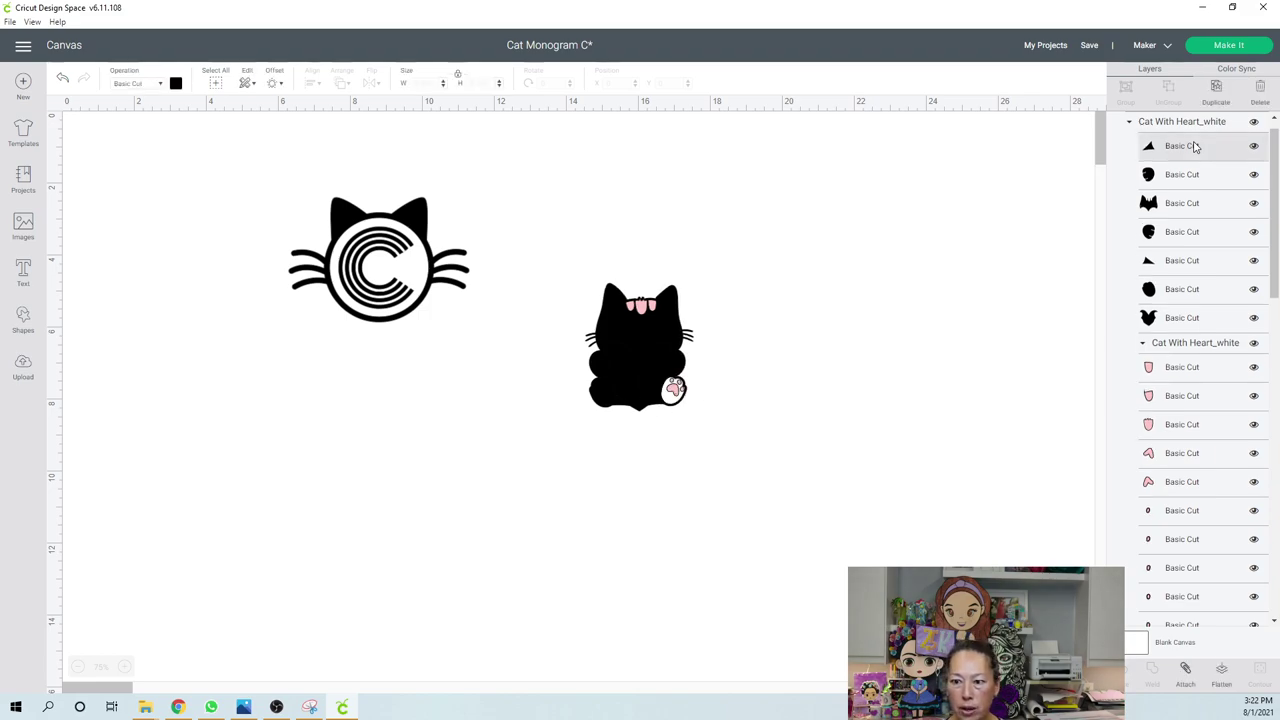
shift+click(1195, 319)
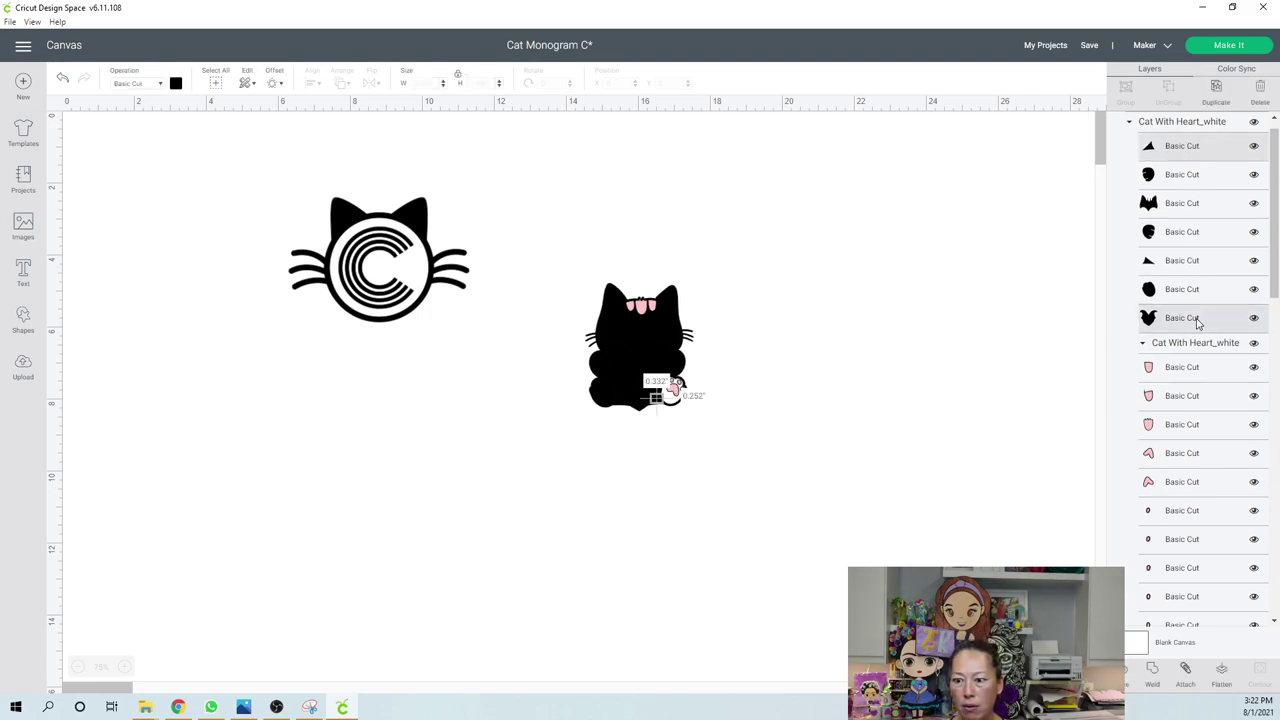
shift+click(1188, 188)
shift+click(1184, 206)
shift+click(1181, 234)
shift+click(1178, 268)
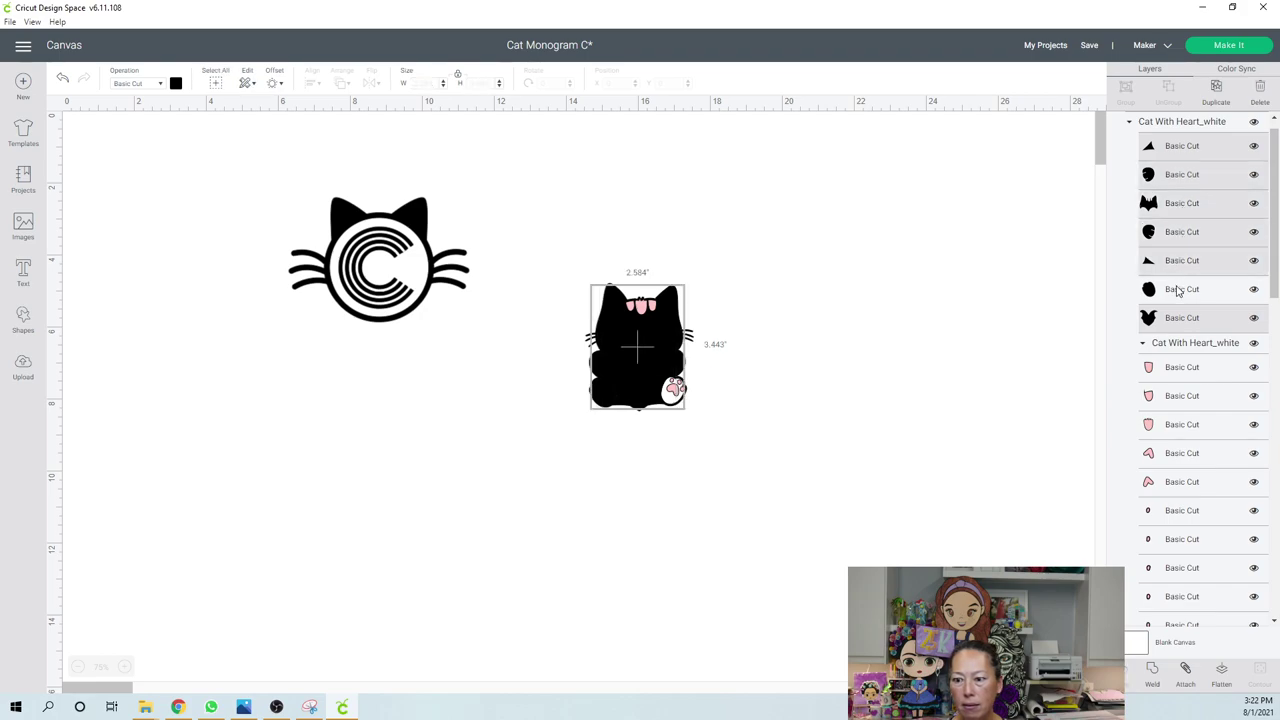
shift+click(1177, 289)
key(Delete)
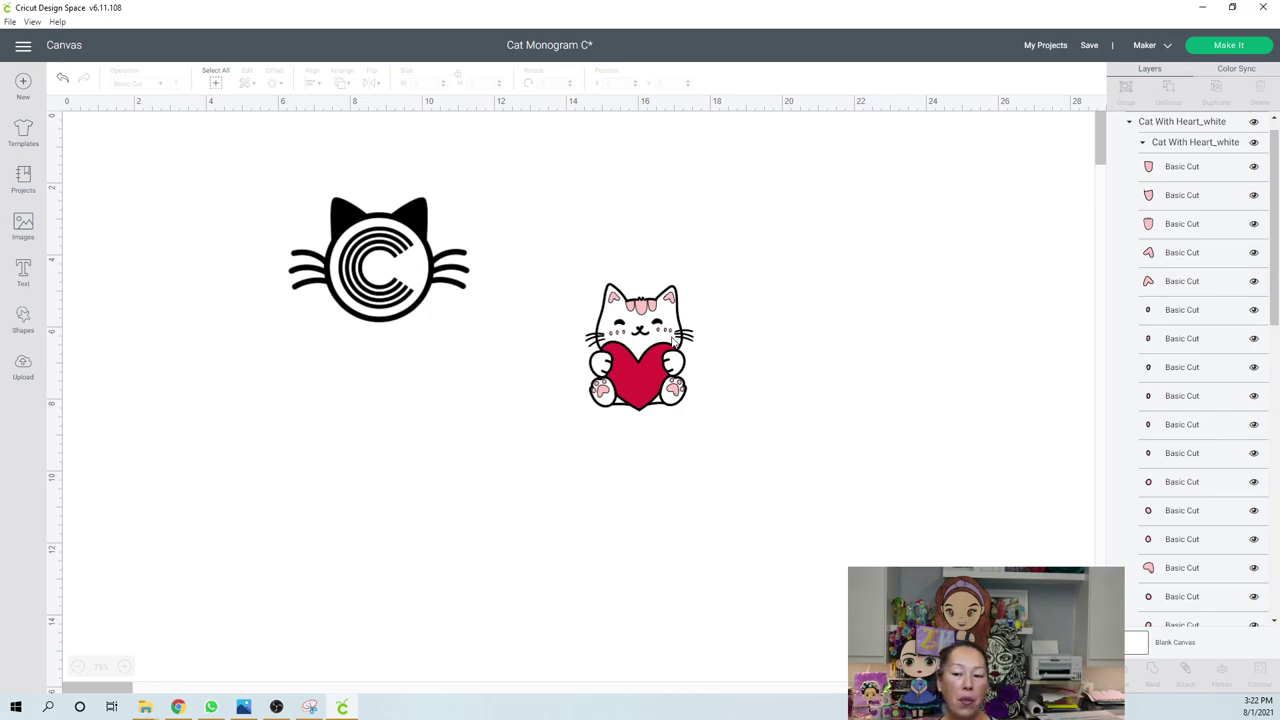
- Delete the six small dot layers on the cat's cheeks
click(1158, 322)
key(Delete)
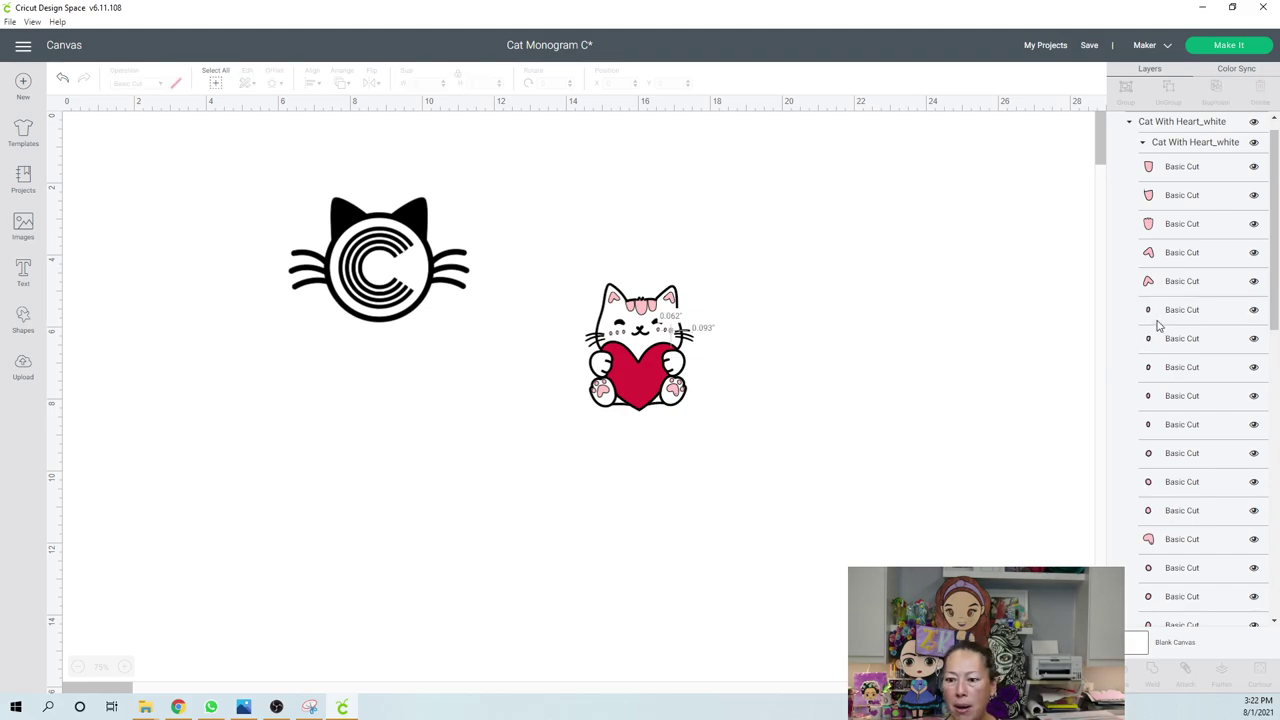
click(1158, 322)
key(Delete)
click(1158, 318)
key(Delete)
click(1158, 318)
key(Delete)
click(1159, 318)
key(Delete)
click(1160, 318)
key(Delete)
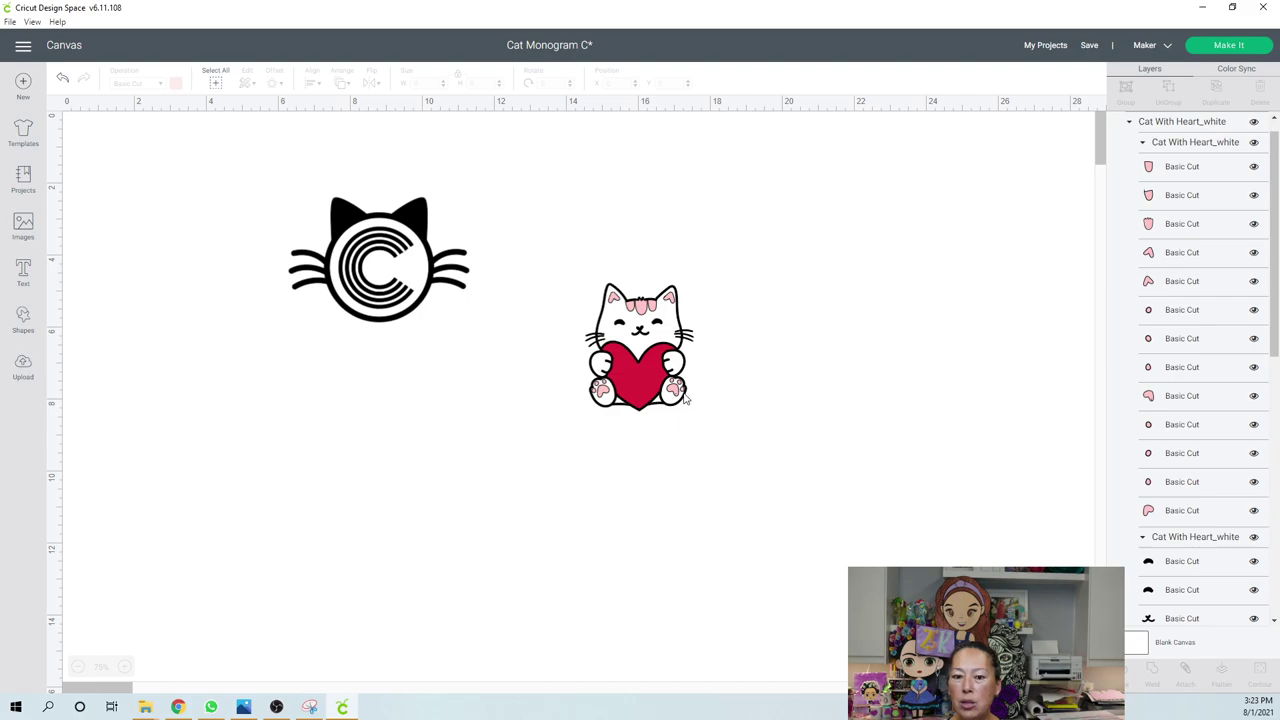
- Delete the tiny sliver and speck layers from the cat image's white layer group
scroll(1228, 511, down, 2)
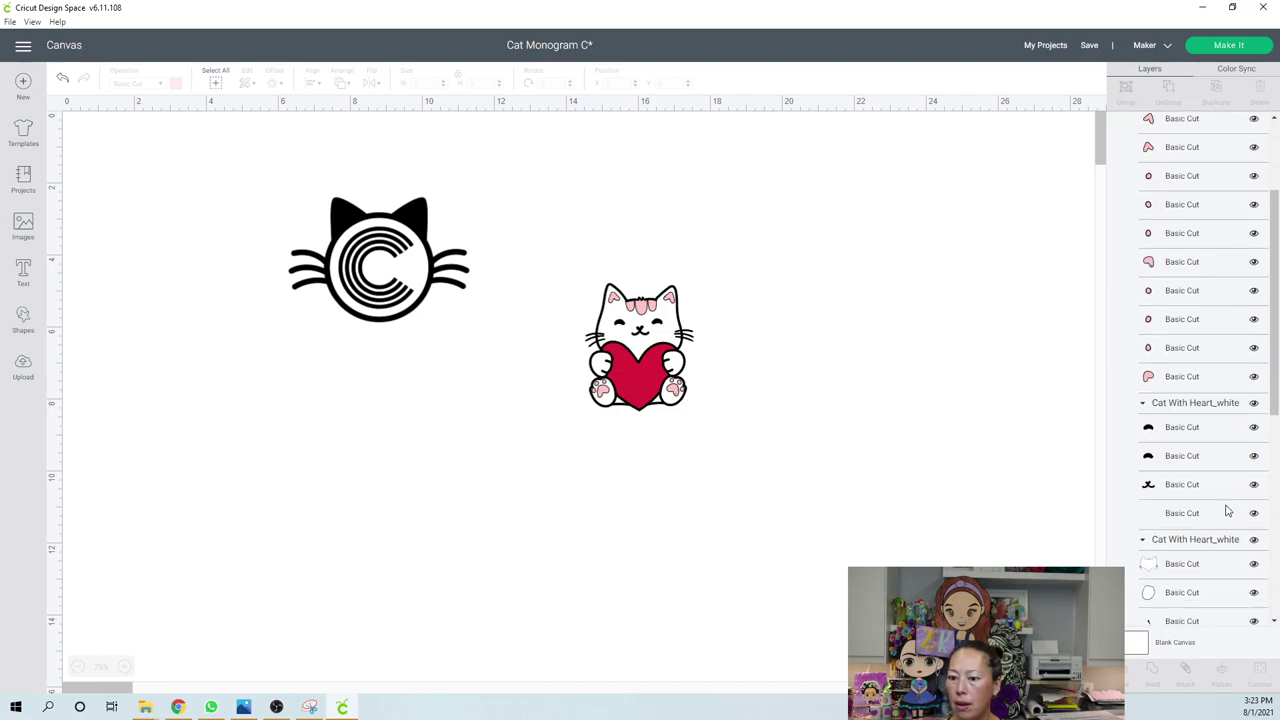
scroll(1225, 498, down, 1)
scroll(1178, 424, down, 3)
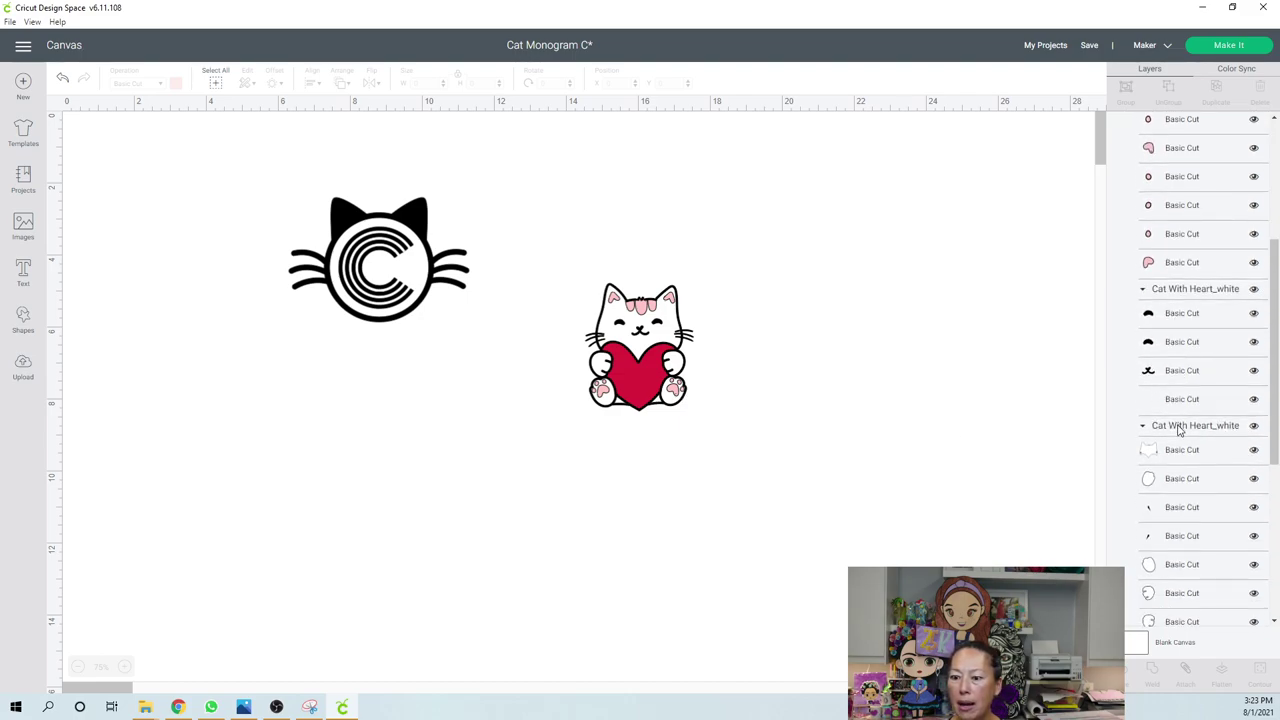
click(1160, 363)
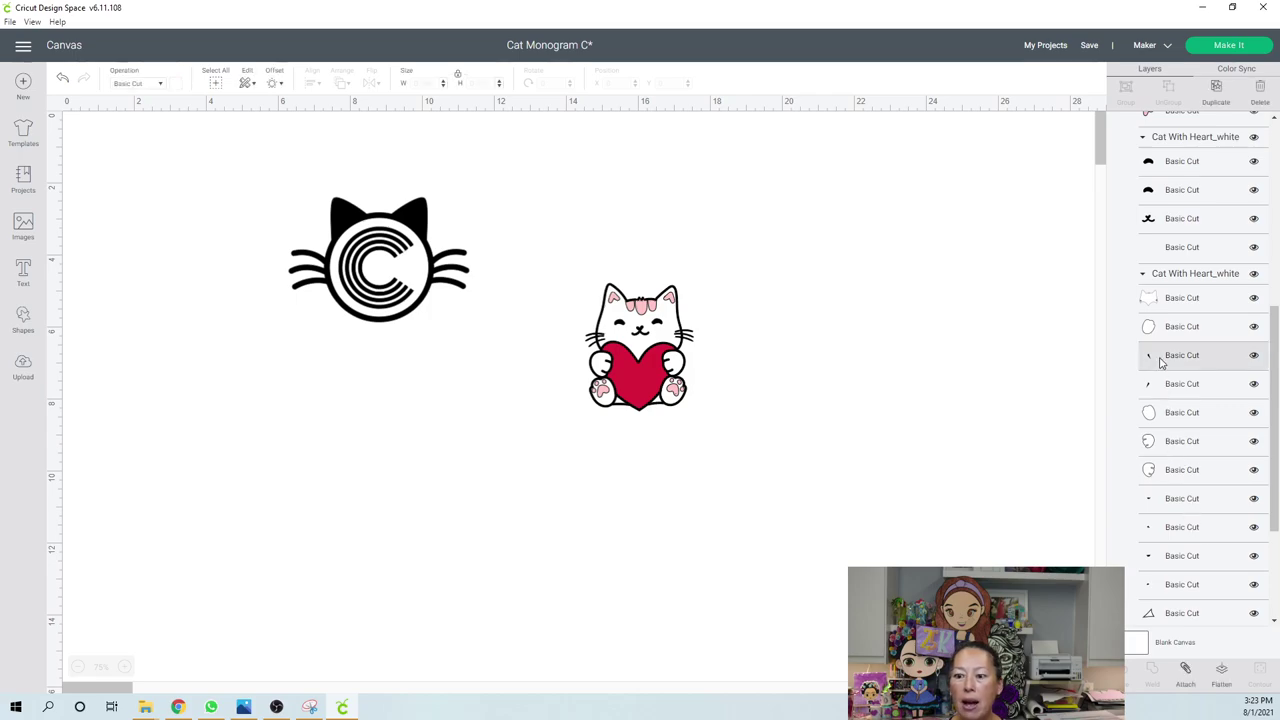
key(Delete)
click(1163, 444)
key(Delete)
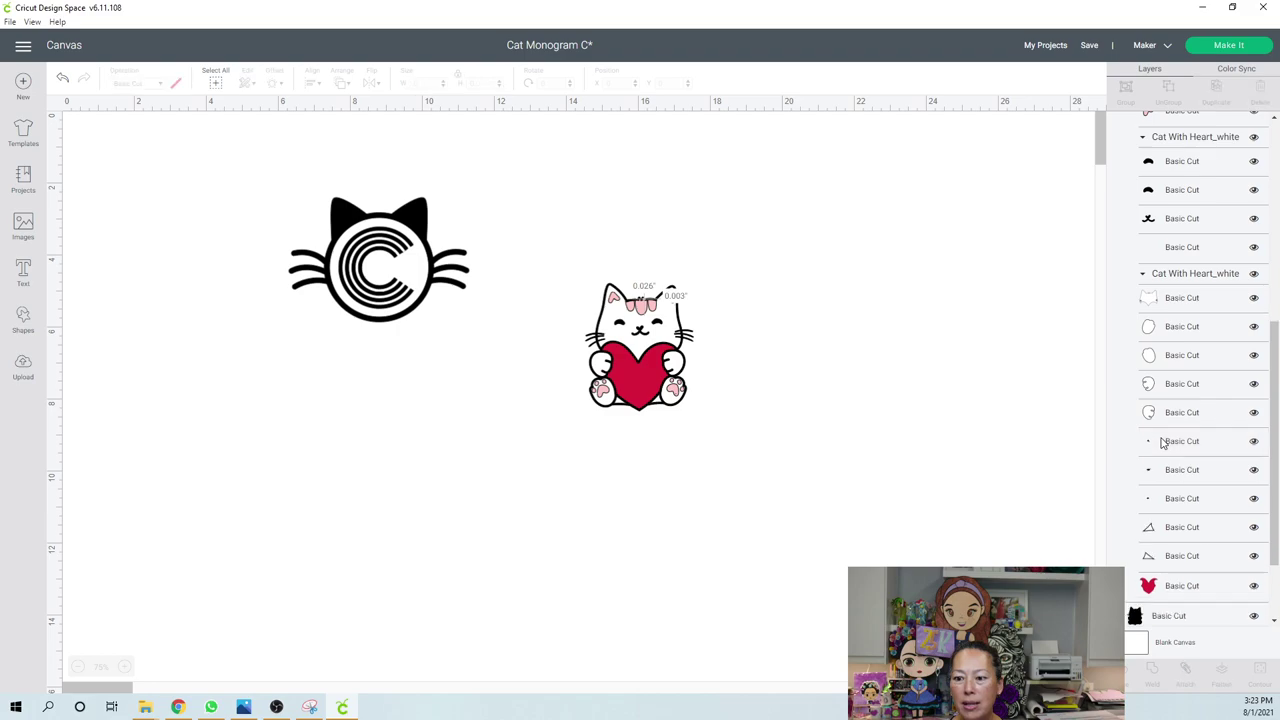
click(1163, 444)
key(Delete)
click(1163, 444)
key(Delete)
click(1163, 444)
key(Delete)
click(1163, 444)
key(Delete)
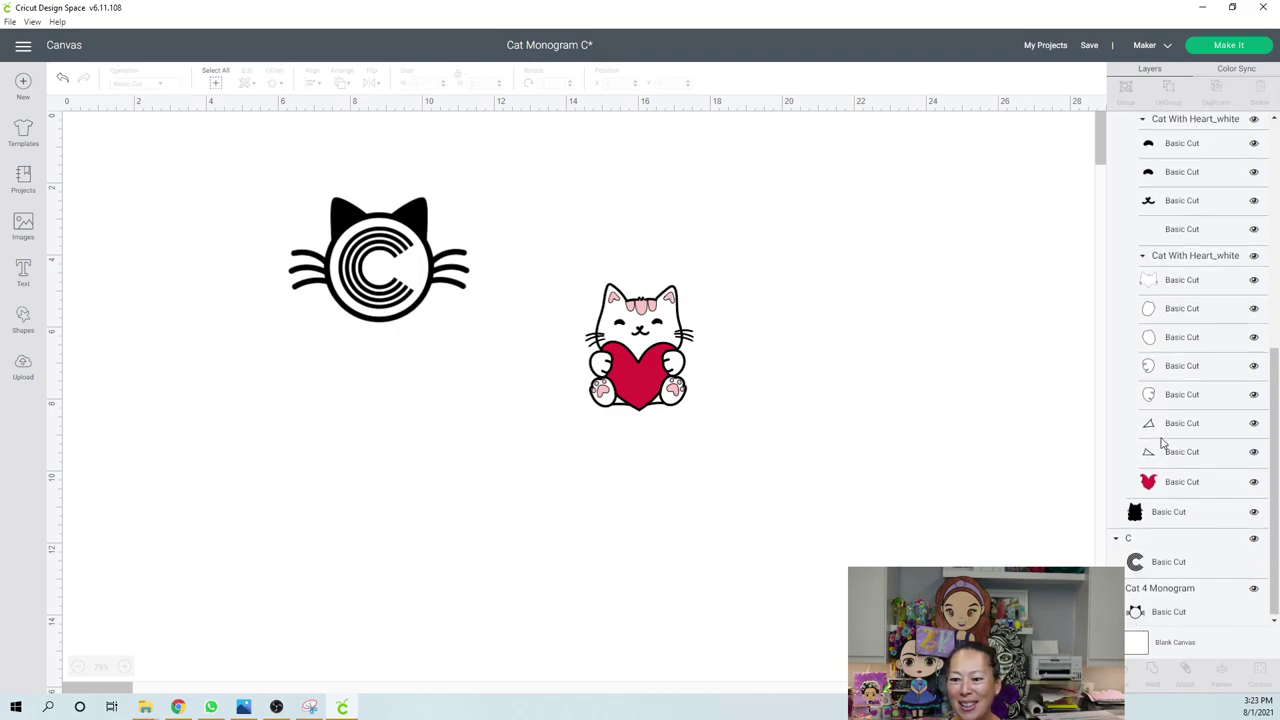
- Add a basic circle shape to the canvas
scroll(1163, 444, up, 4)
scroll(1163, 444, up, 4)
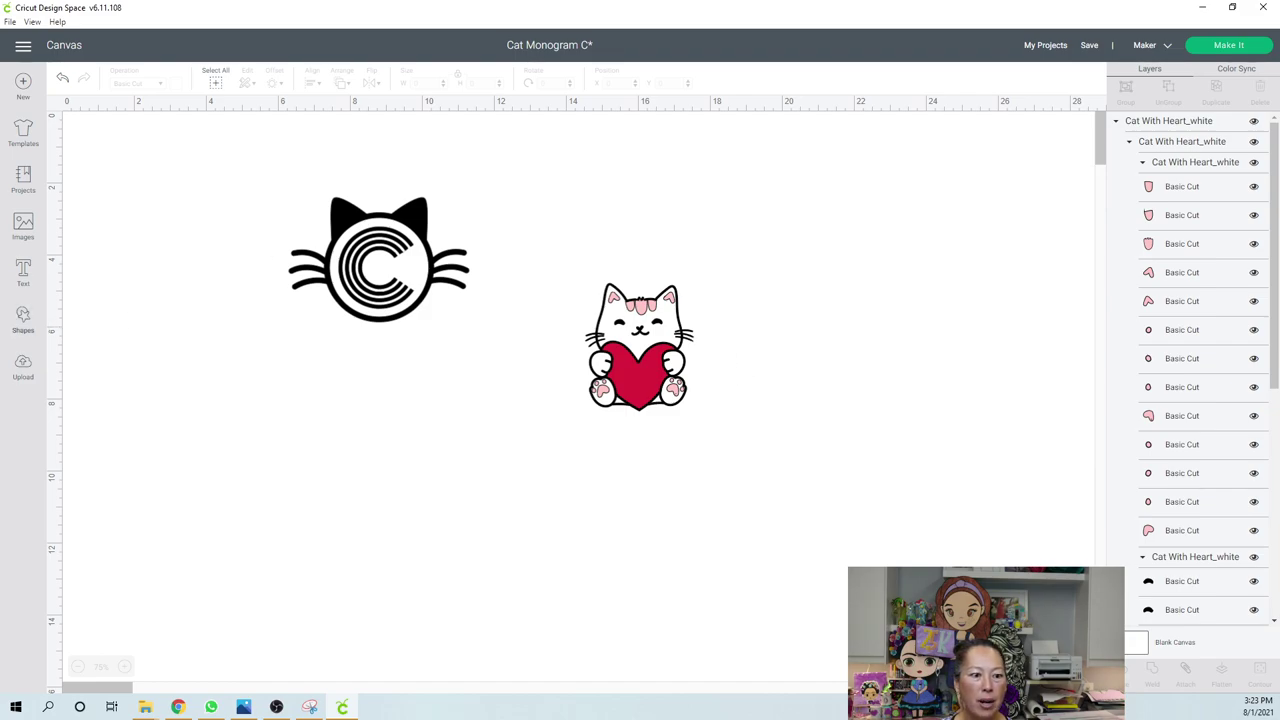
click(22, 318)
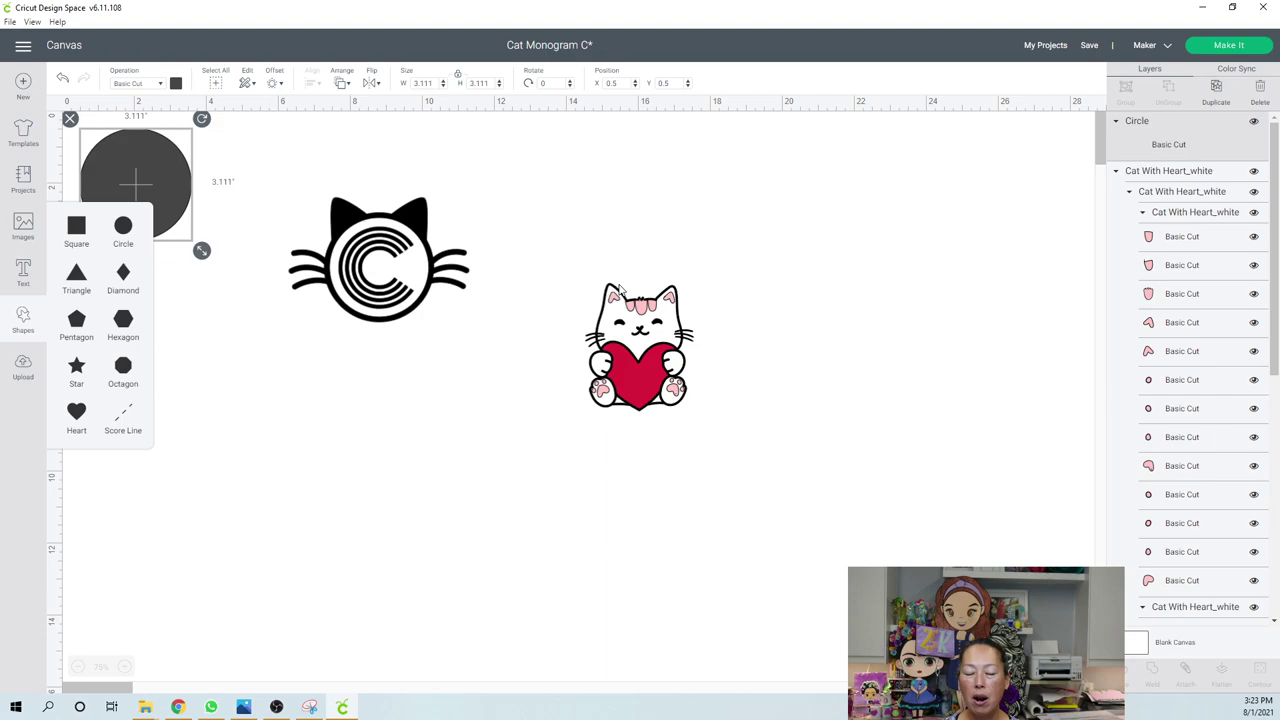
- Shrink the circle to about 0.204 in and place it on top of the cat's head beside the left ear
drag(166, 175, 510, 419)
drag(542, 496, 632, 291)
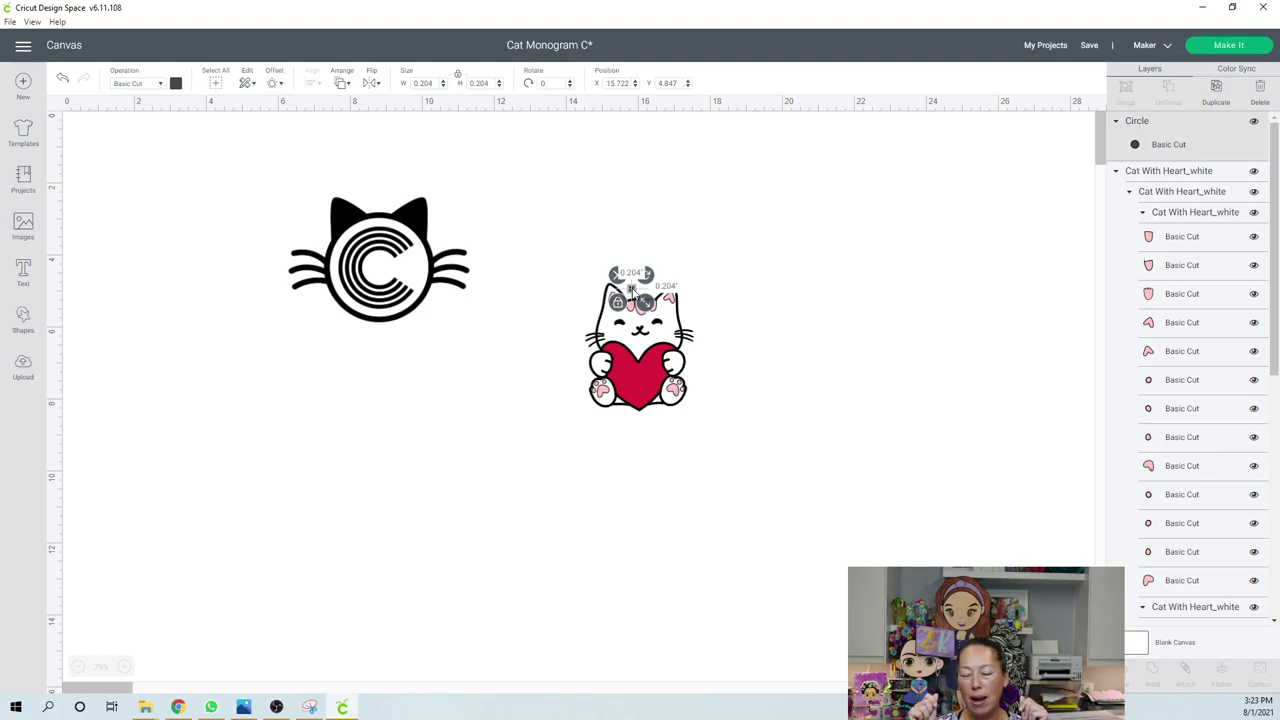
click(739, 287)
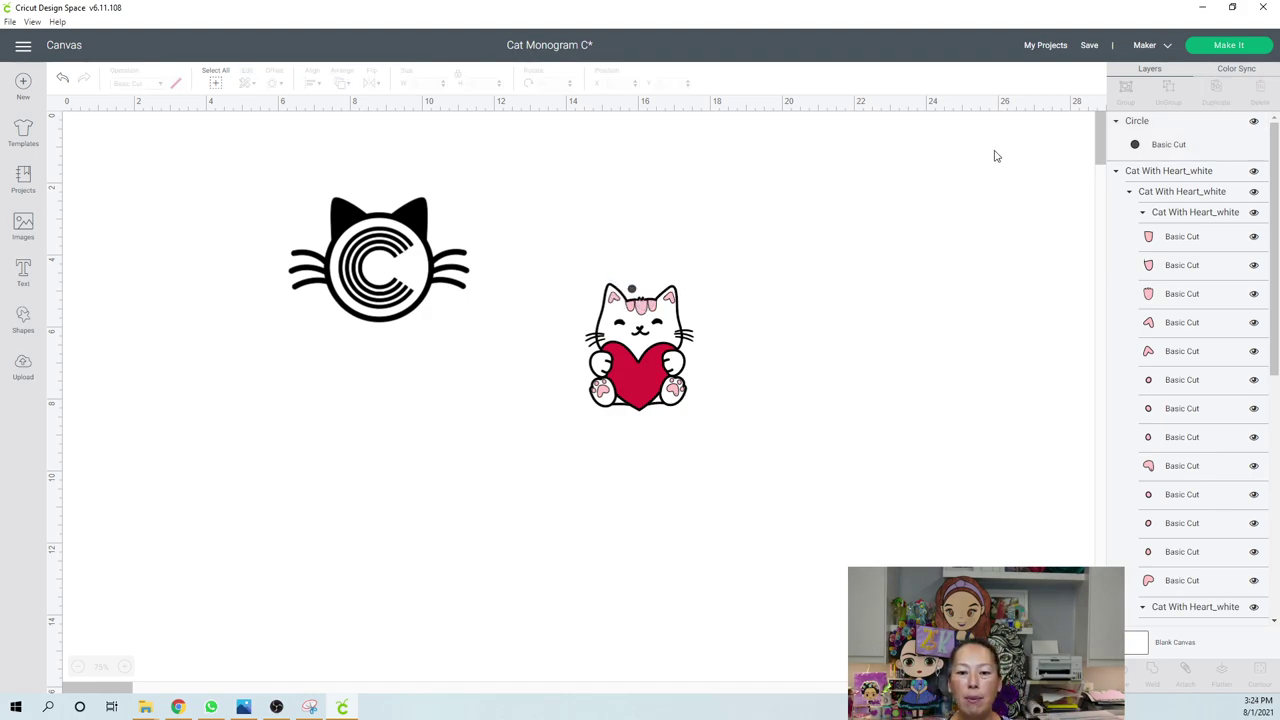
- Duplicate the small circle and place the copy level with it beside the cat's right ear
click(632, 291)
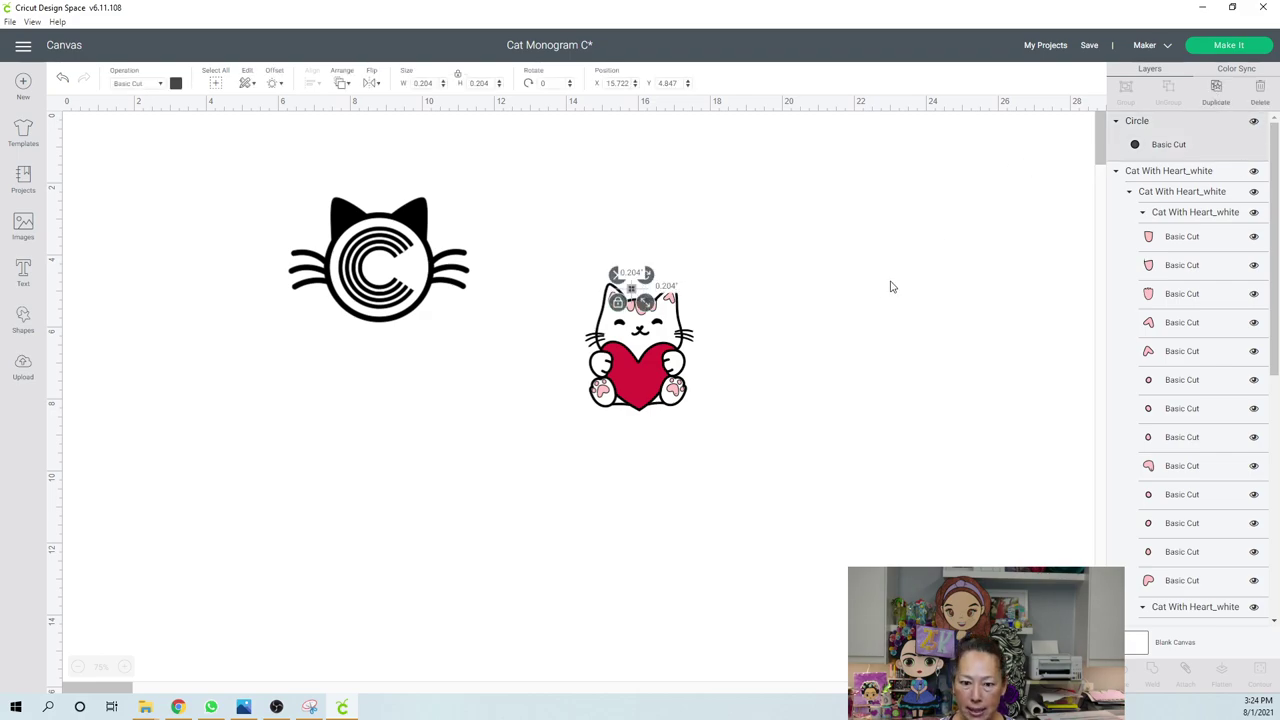
click(806, 278)
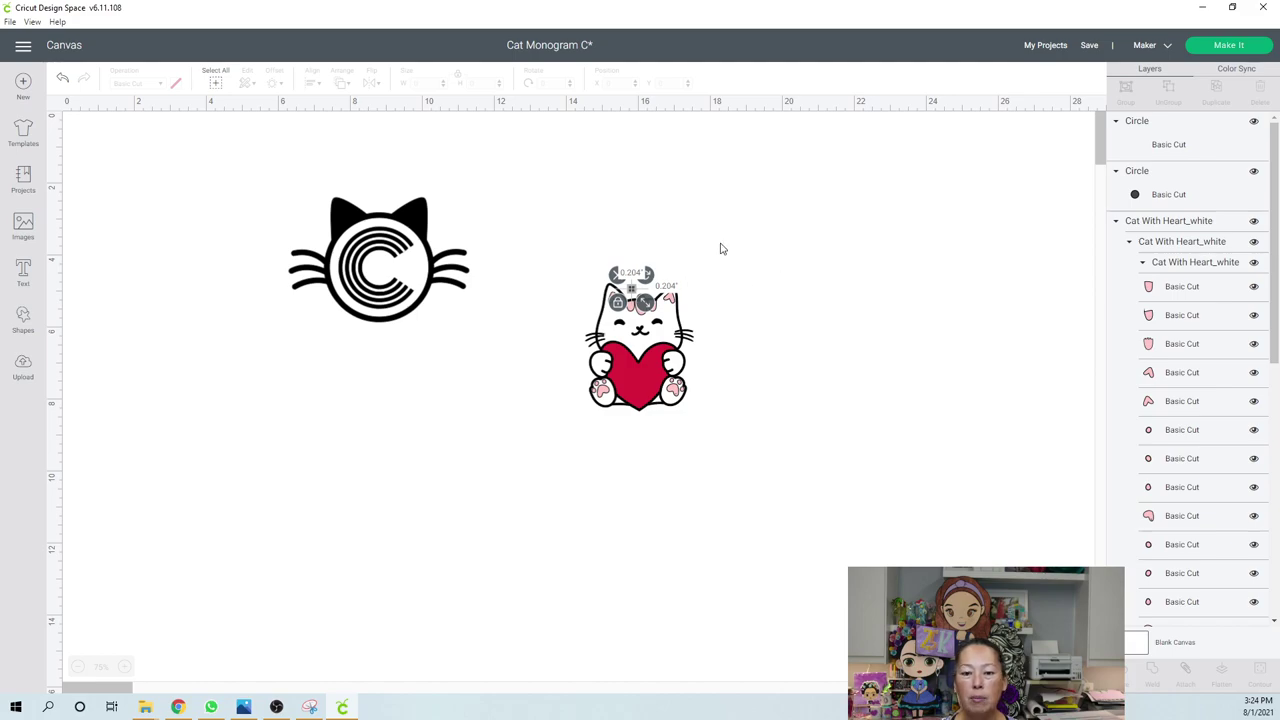
click(633, 292)
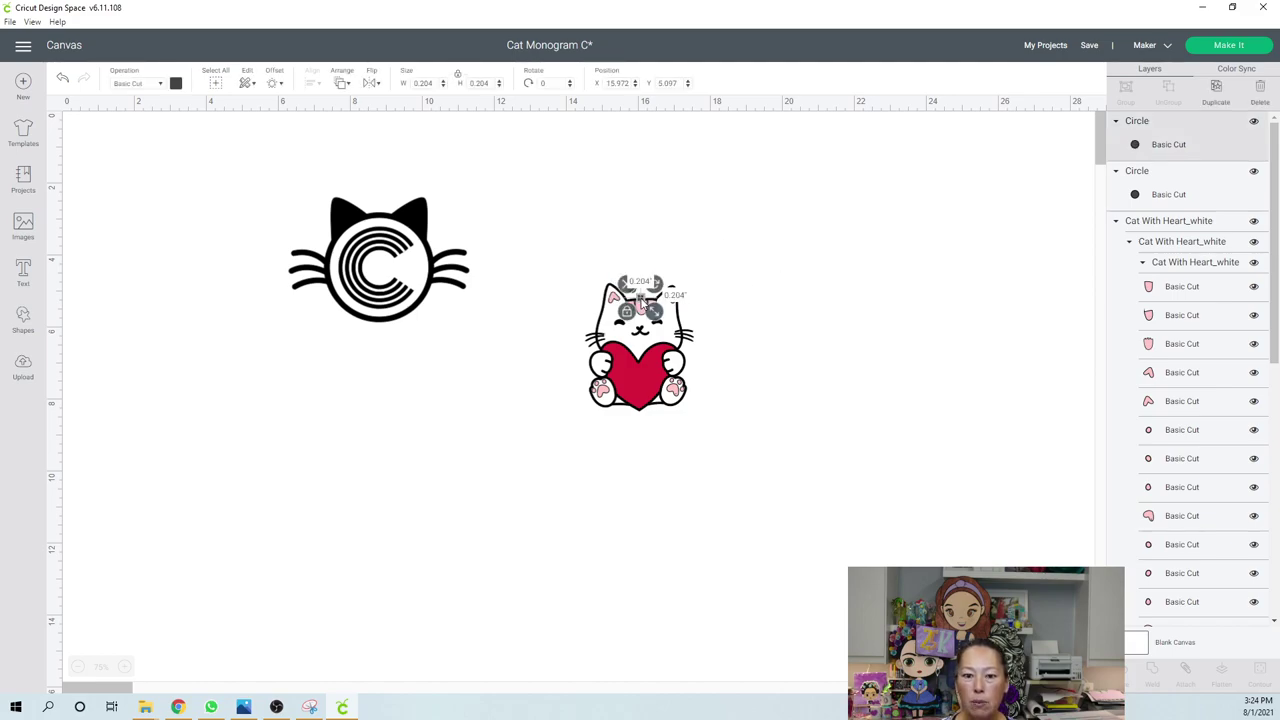
drag(633, 292, 652, 290)
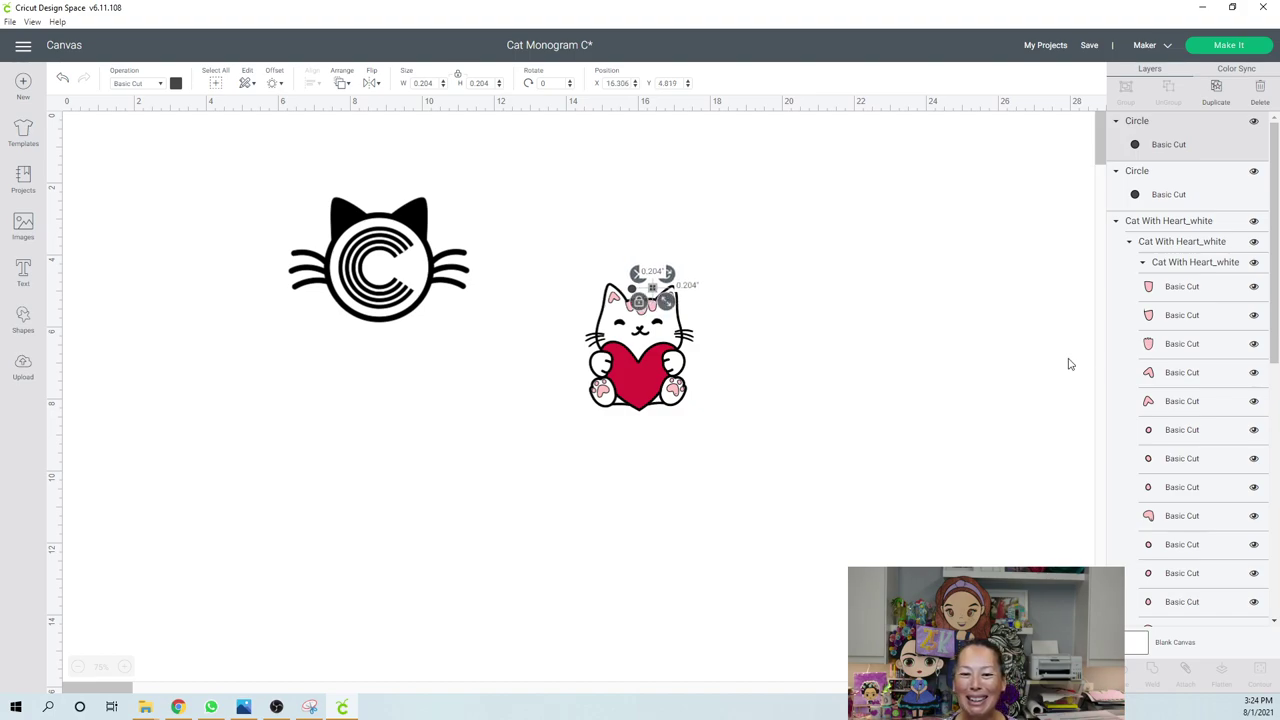
click(981, 400)
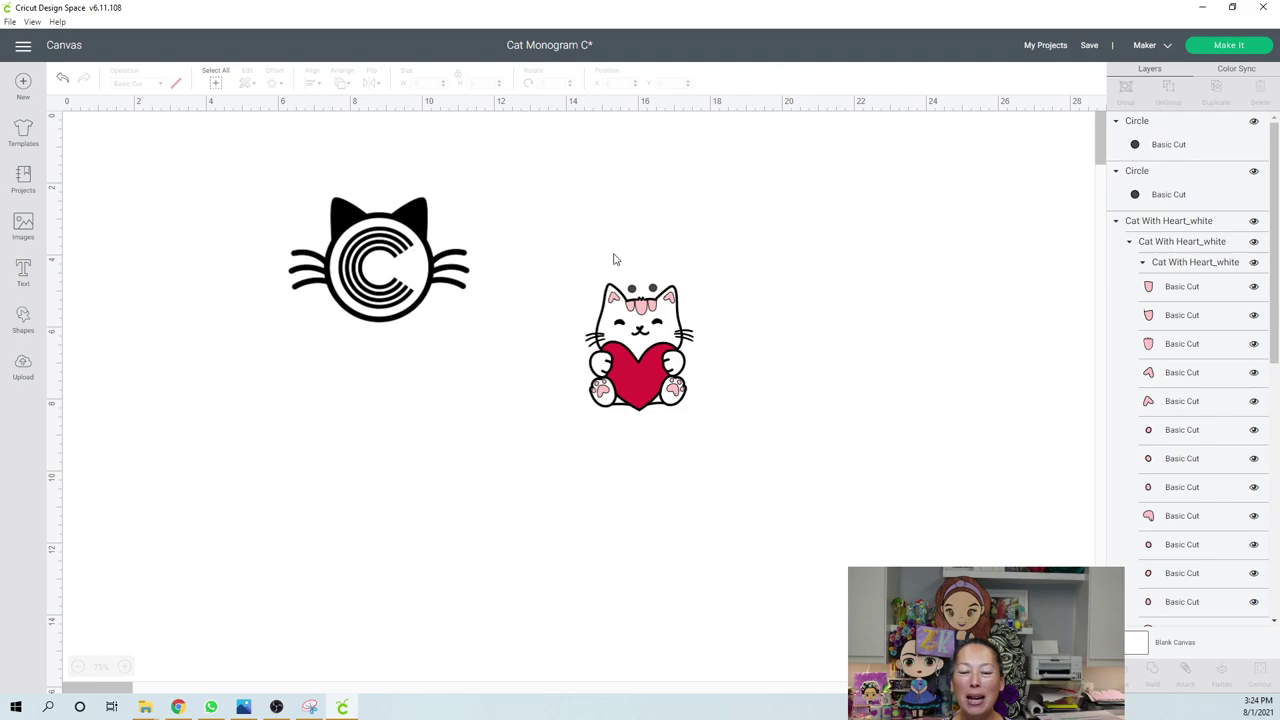
- Recolor both small circles with the black material color
drag(652, 287, 615, 249)
click(1155, 150)
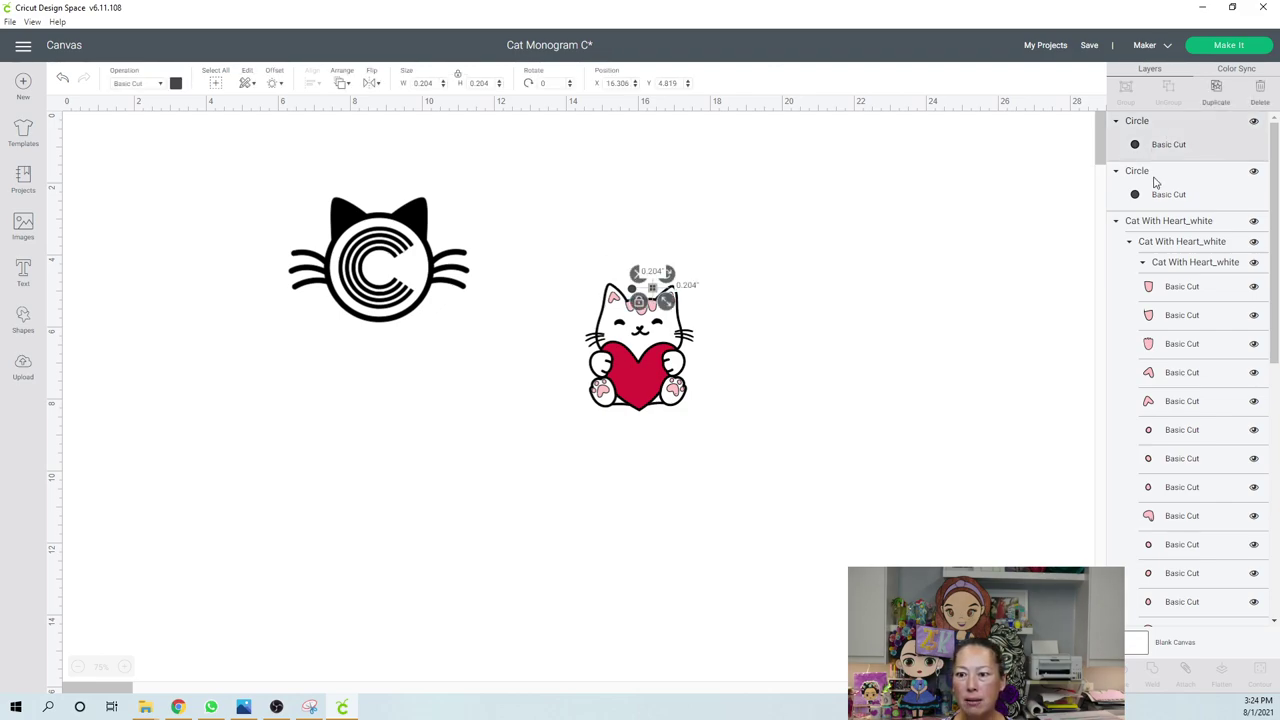
shift+click(1155, 180)
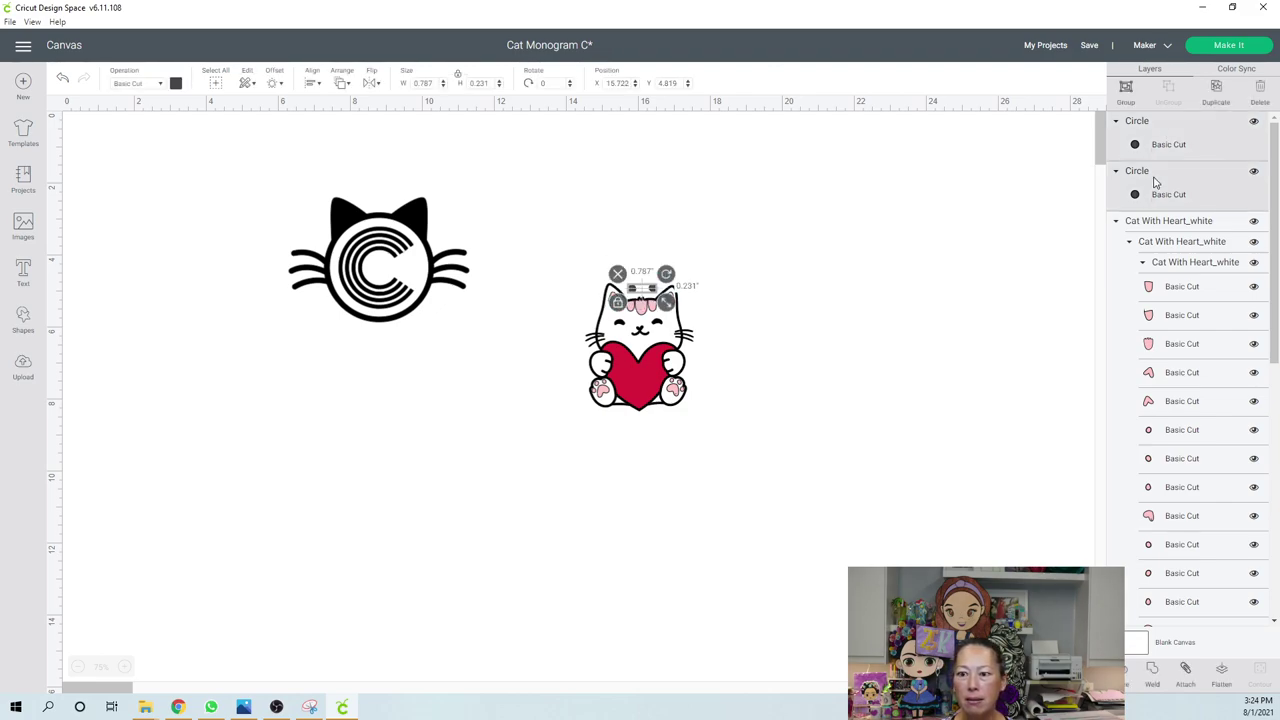
click(176, 84)
click(191, 145)
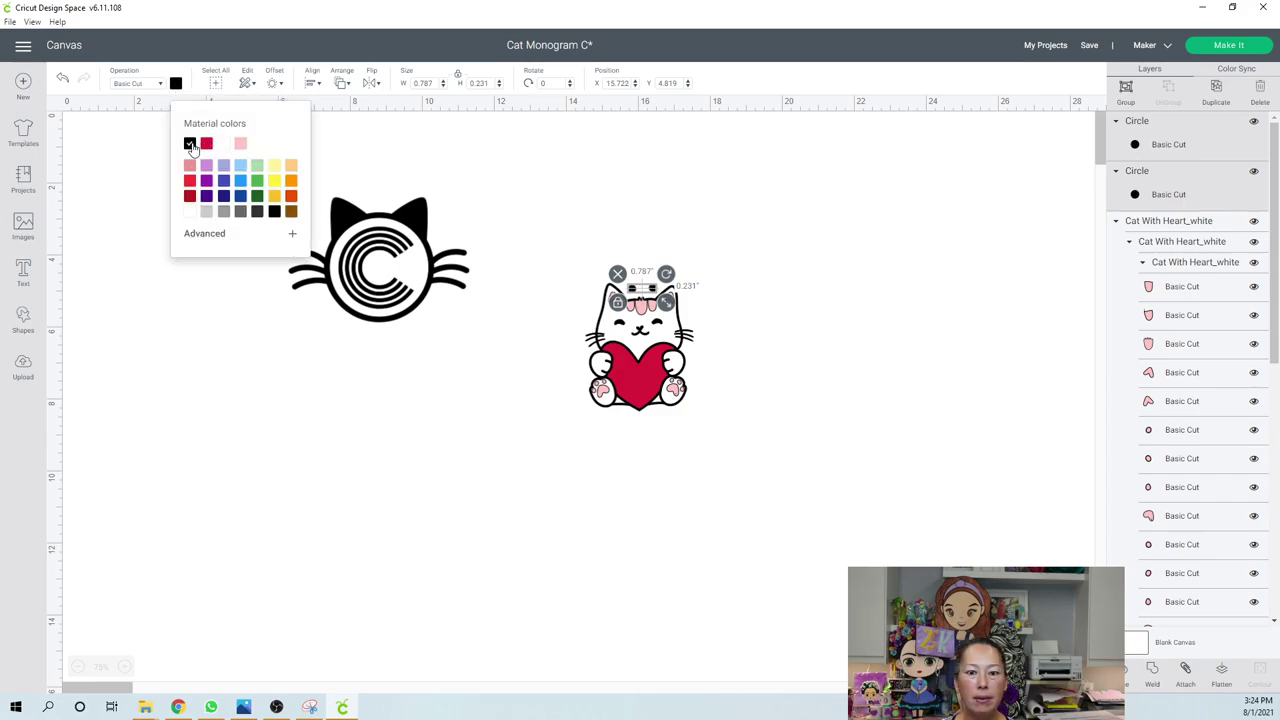
- Duplicate the two black circles together and move the copies to the empty area above the cat
click(1219, 100)
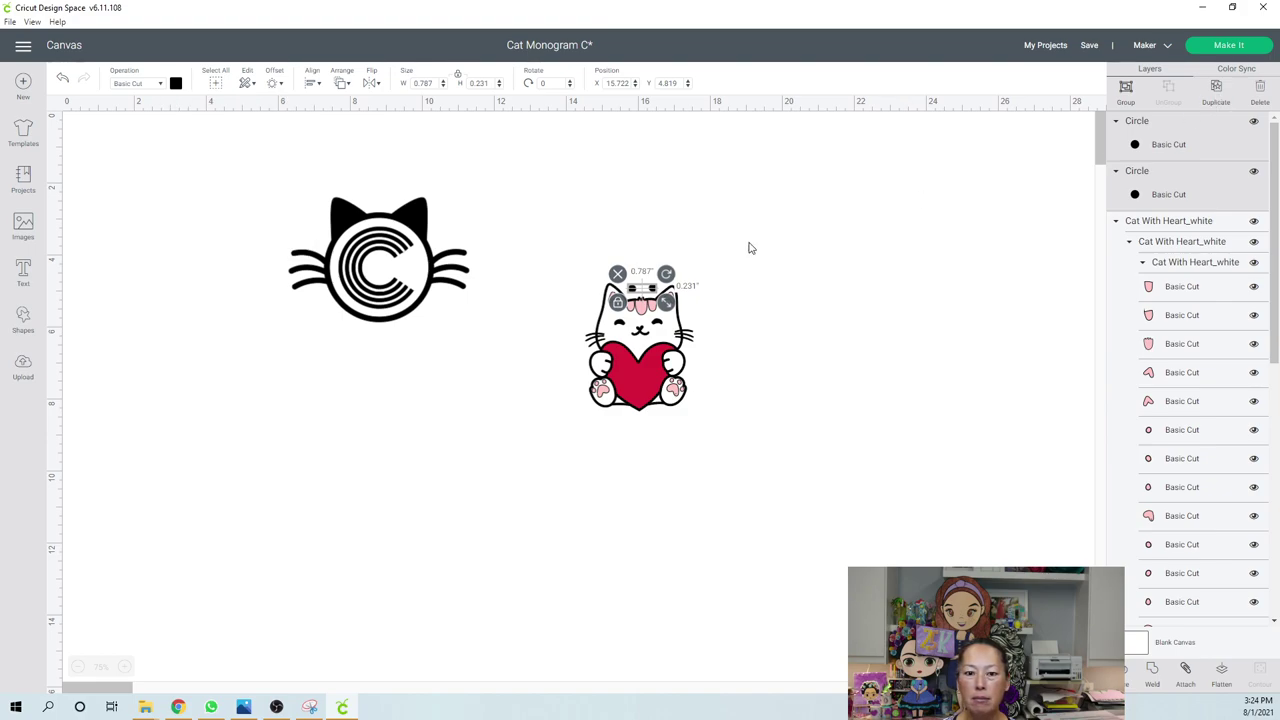
key(ctrl+d)
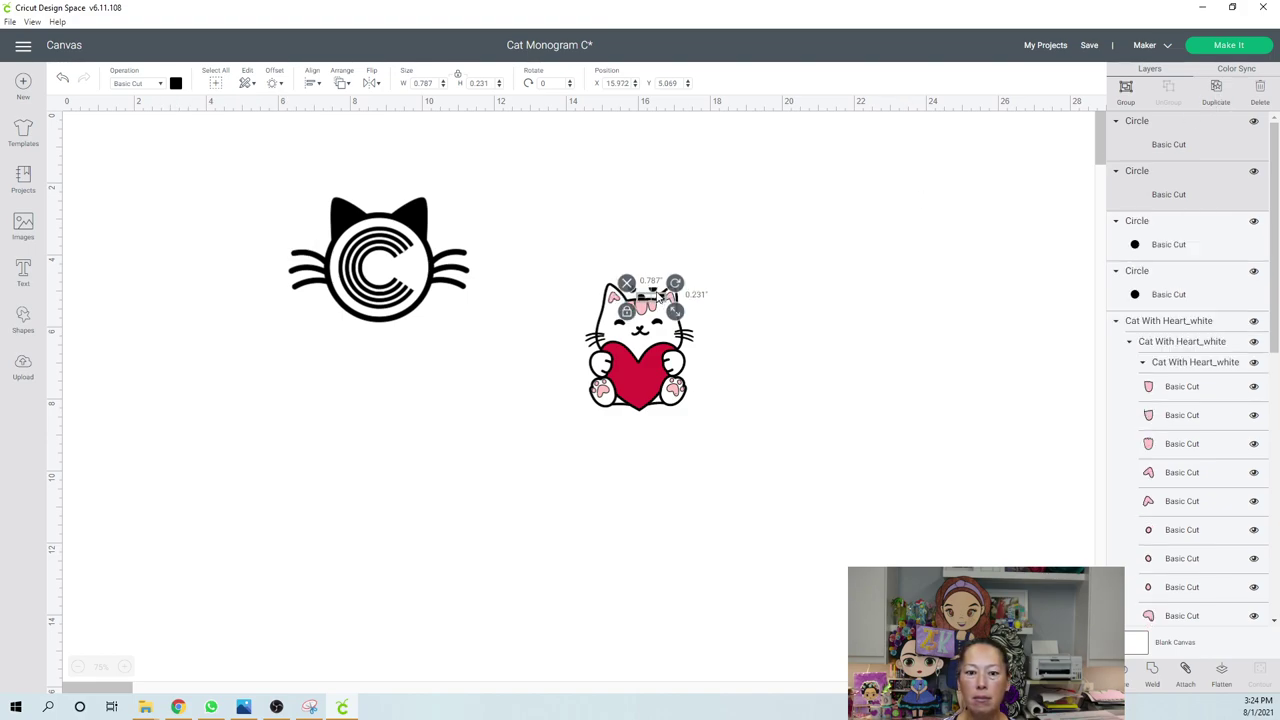
drag(666, 300, 706, 172)
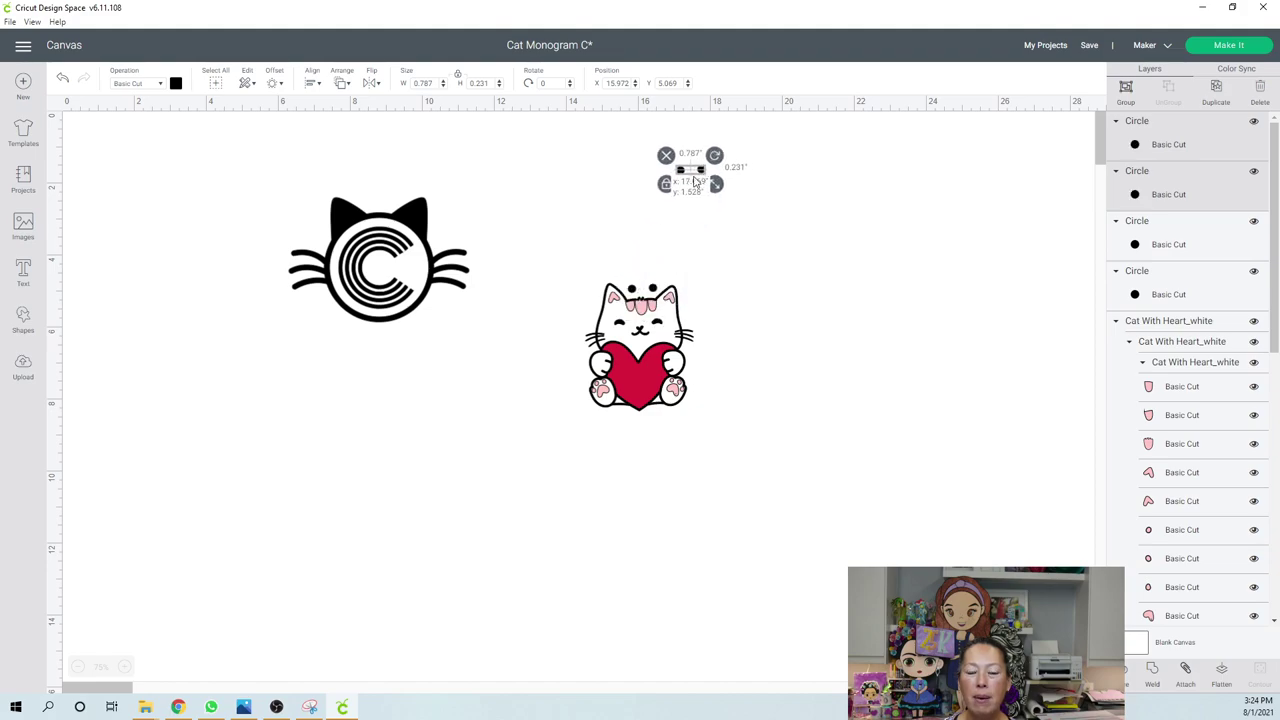
- Group the two original black circles on the cat's head
click(1178, 254)
shift+click(1173, 288)
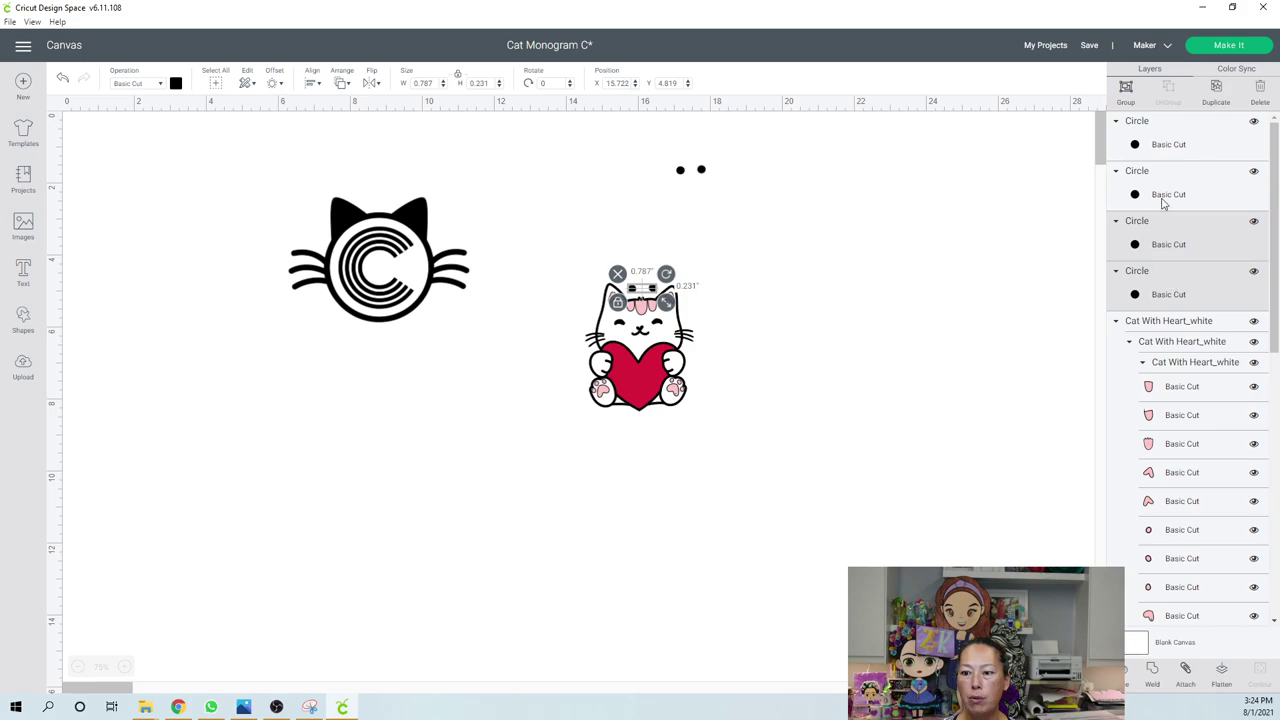
scroll(1186, 258, down, 1)
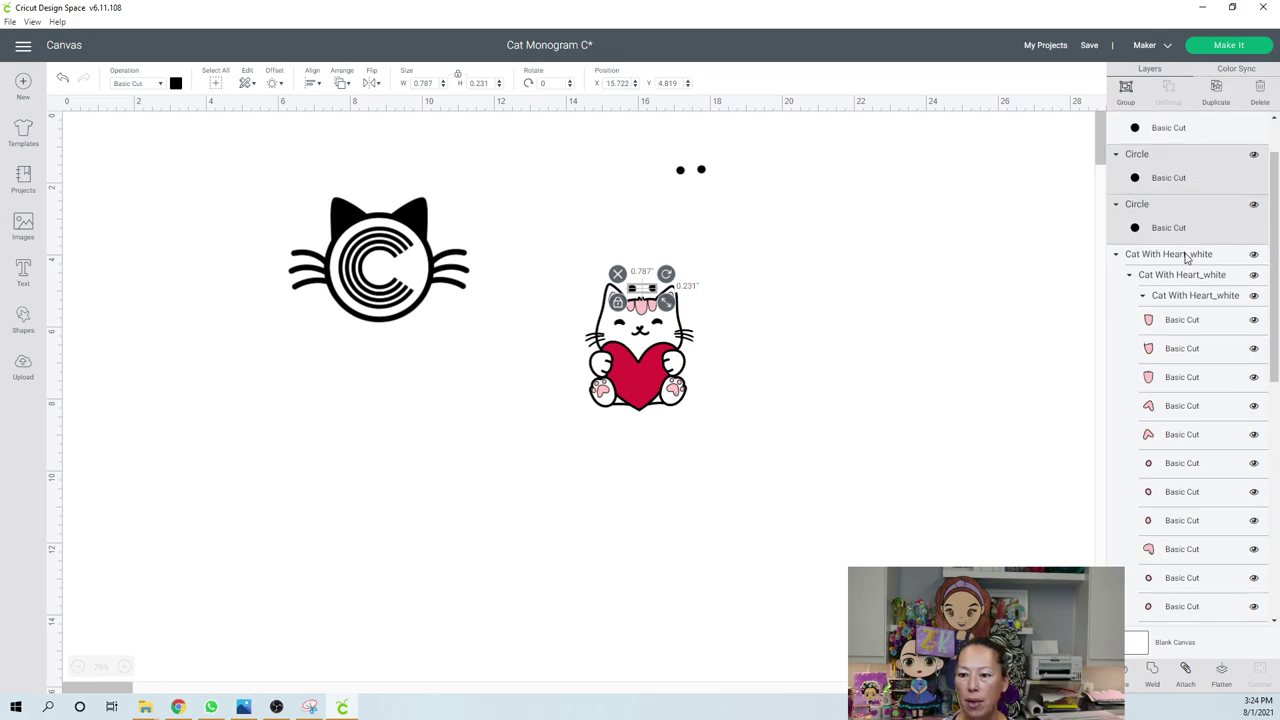
scroll(1186, 258, up, 1)
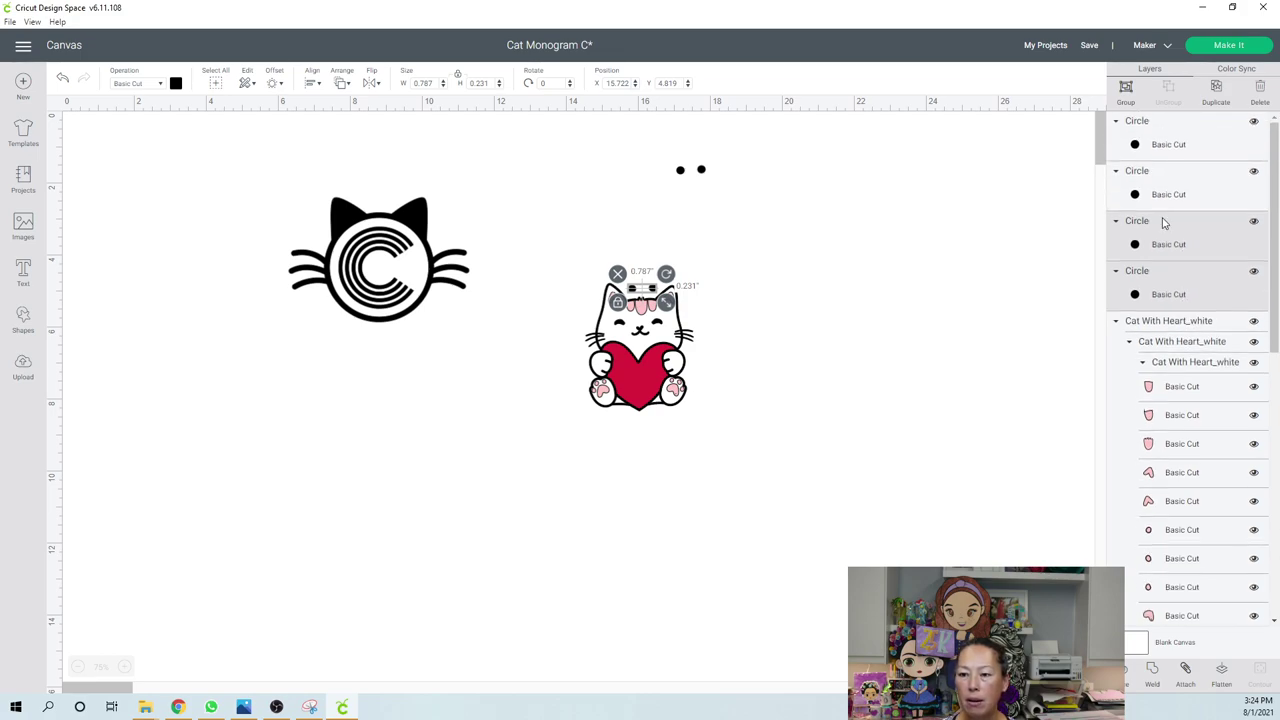
click(1126, 98)
- Recolor the two copied circles above the cat white and group them
drag(650, 150, 741, 191)
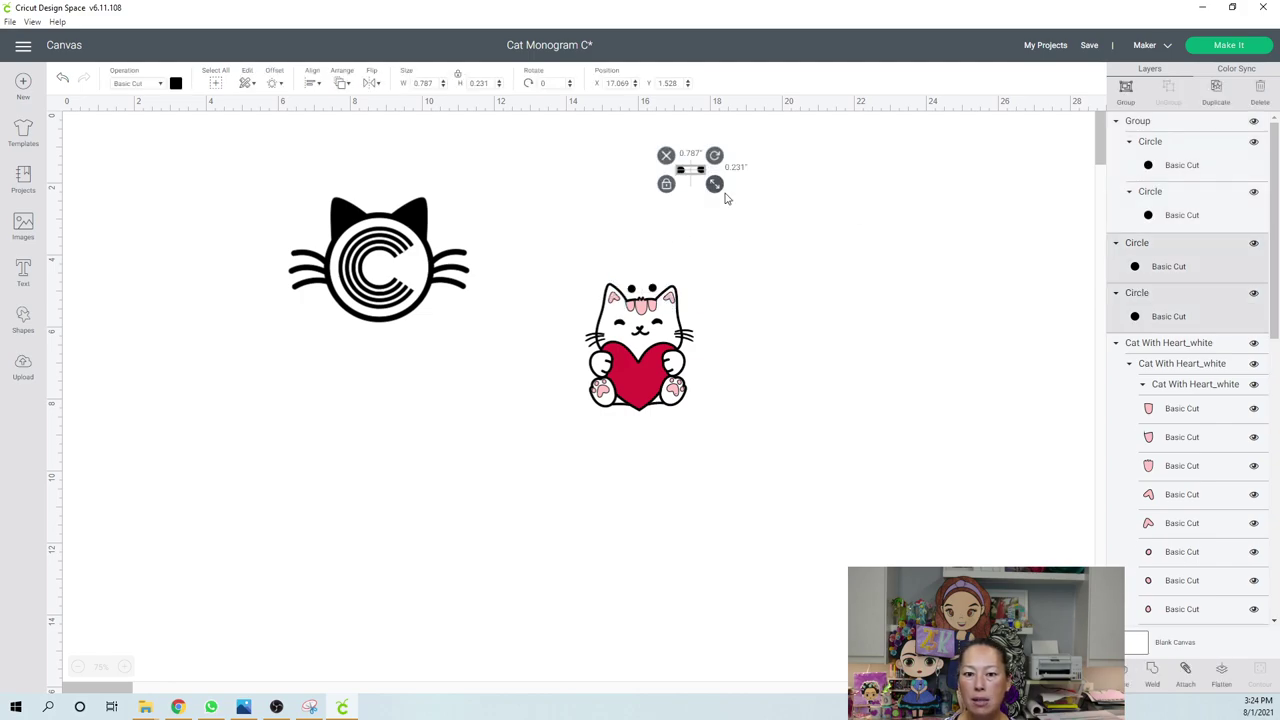
click(176, 83)
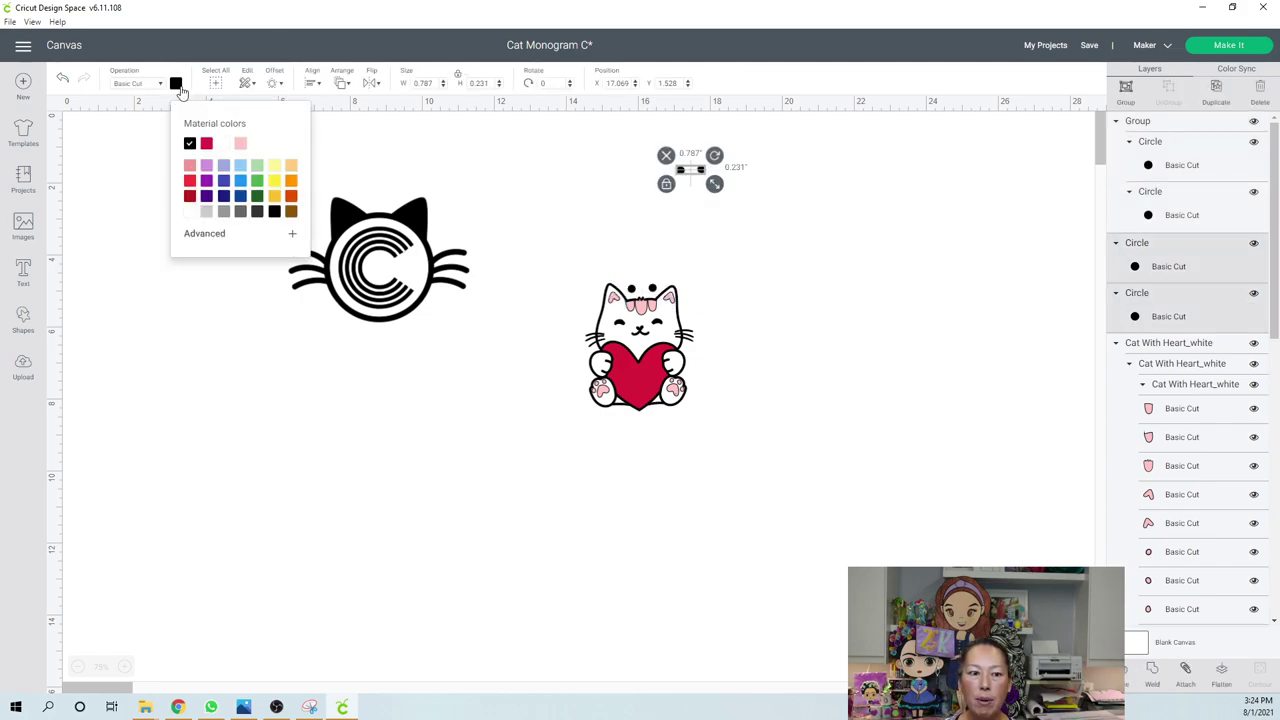
click(224, 144)
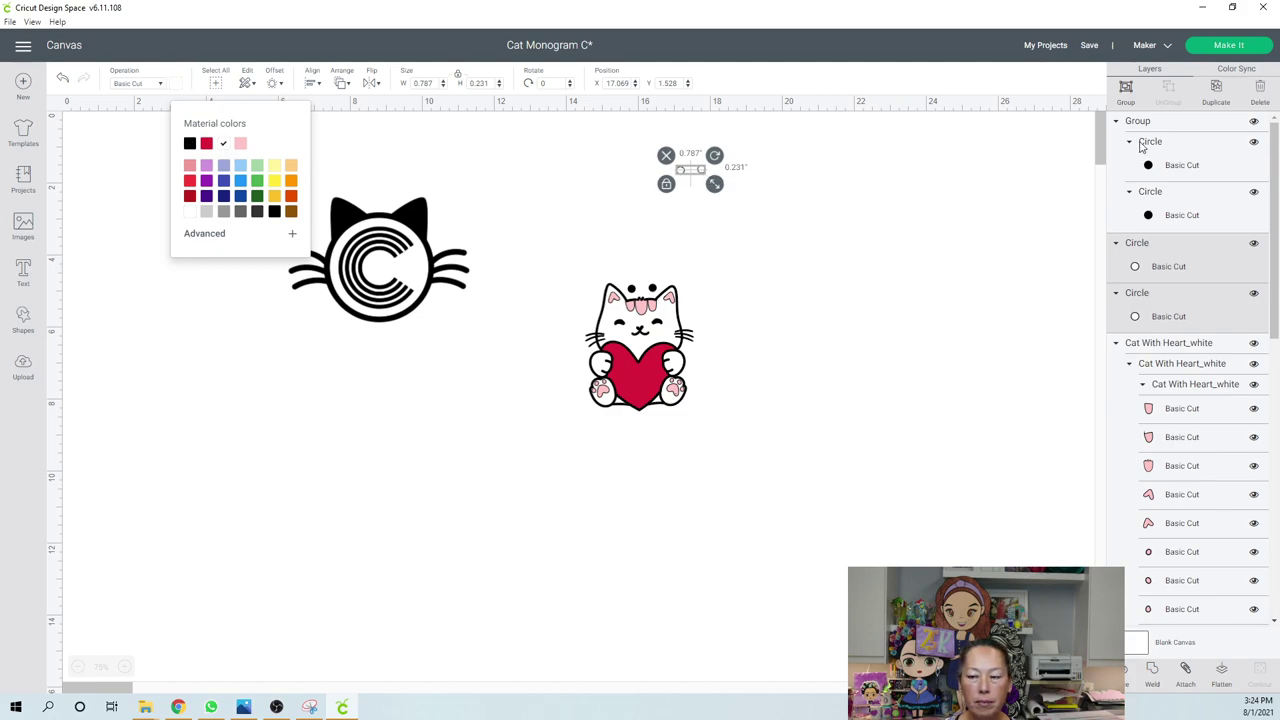
click(1126, 92)
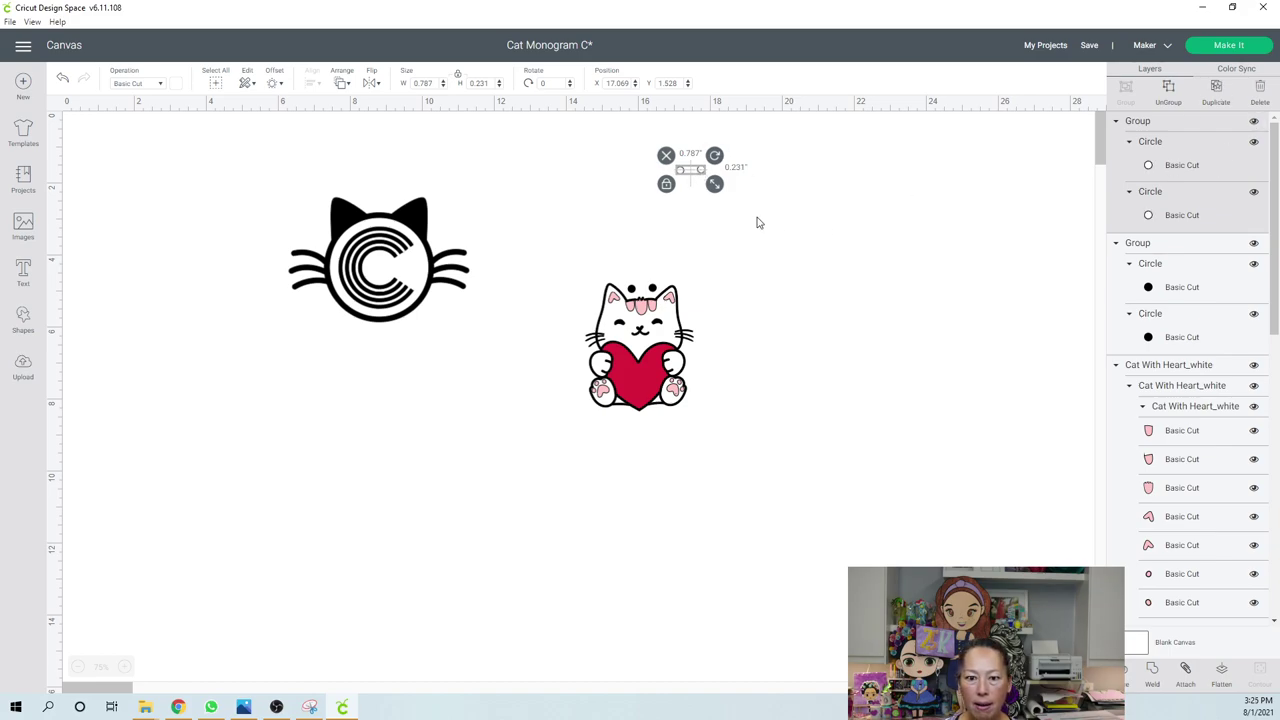
- Duplicate the white circle group, place the copy just below it and recolor the copy with the heart's red
key(ctrl+d)
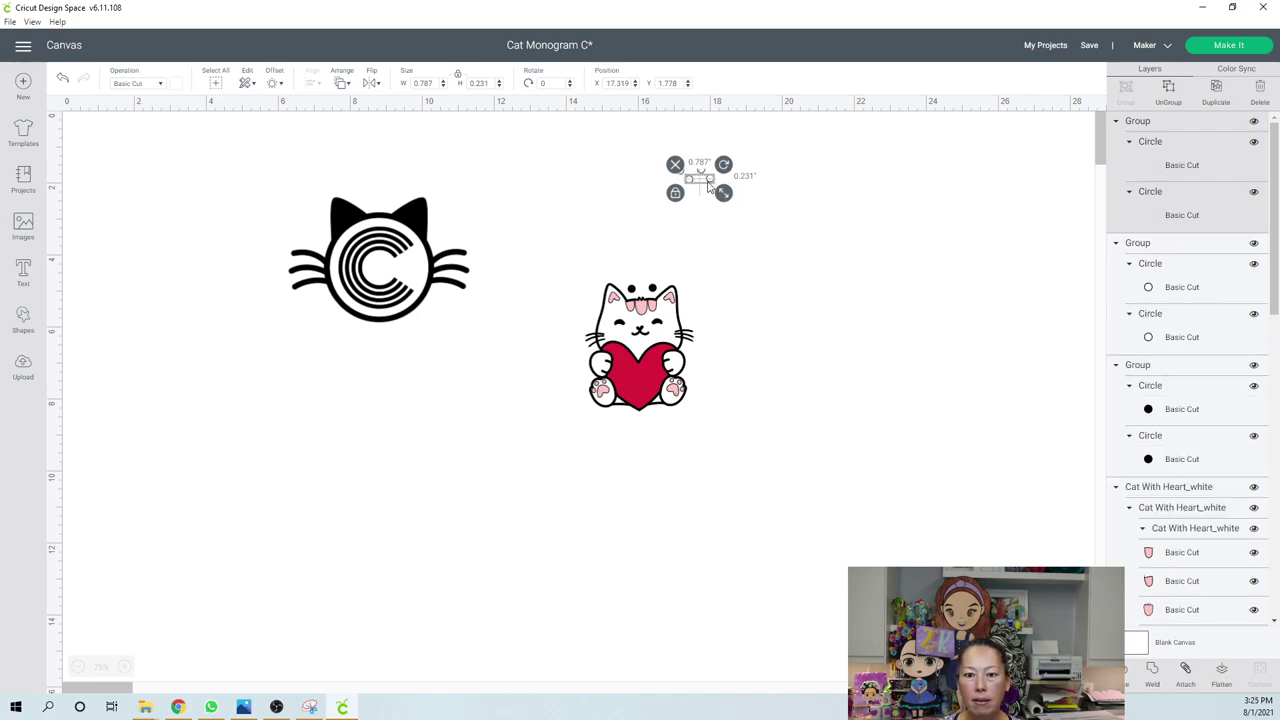
click(549, 176)
click(686, 199)
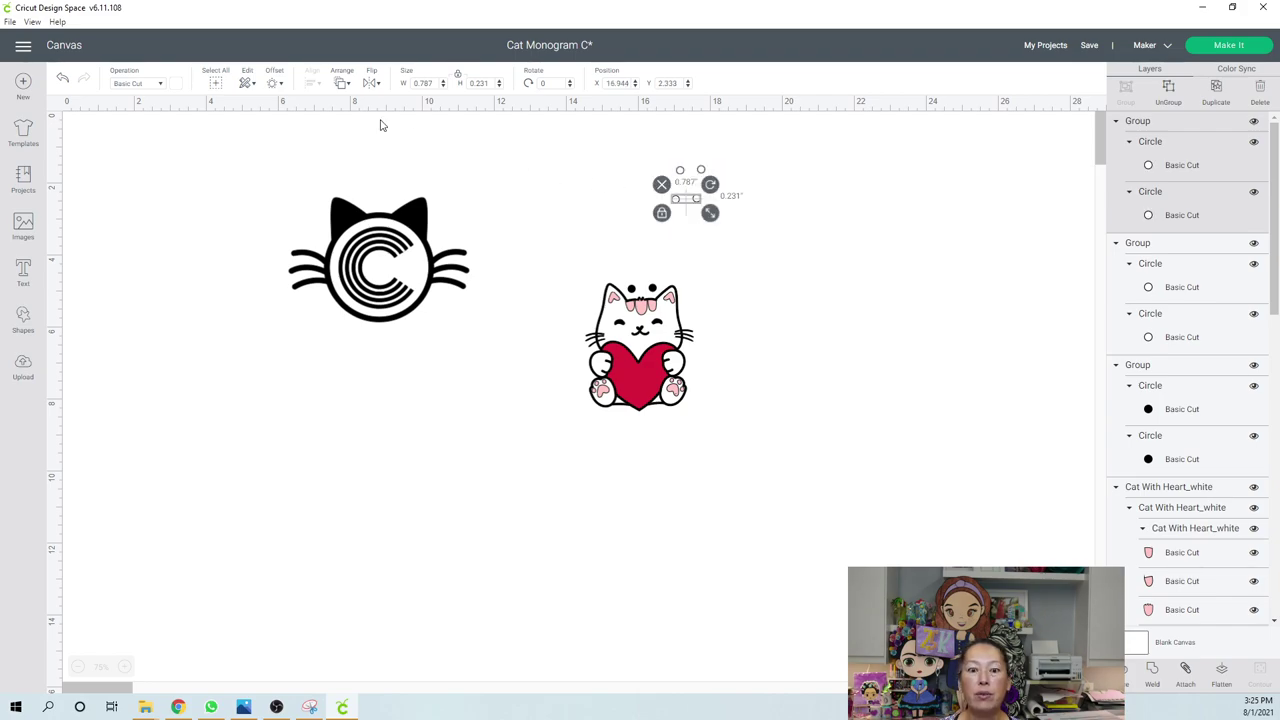
click(181, 88)
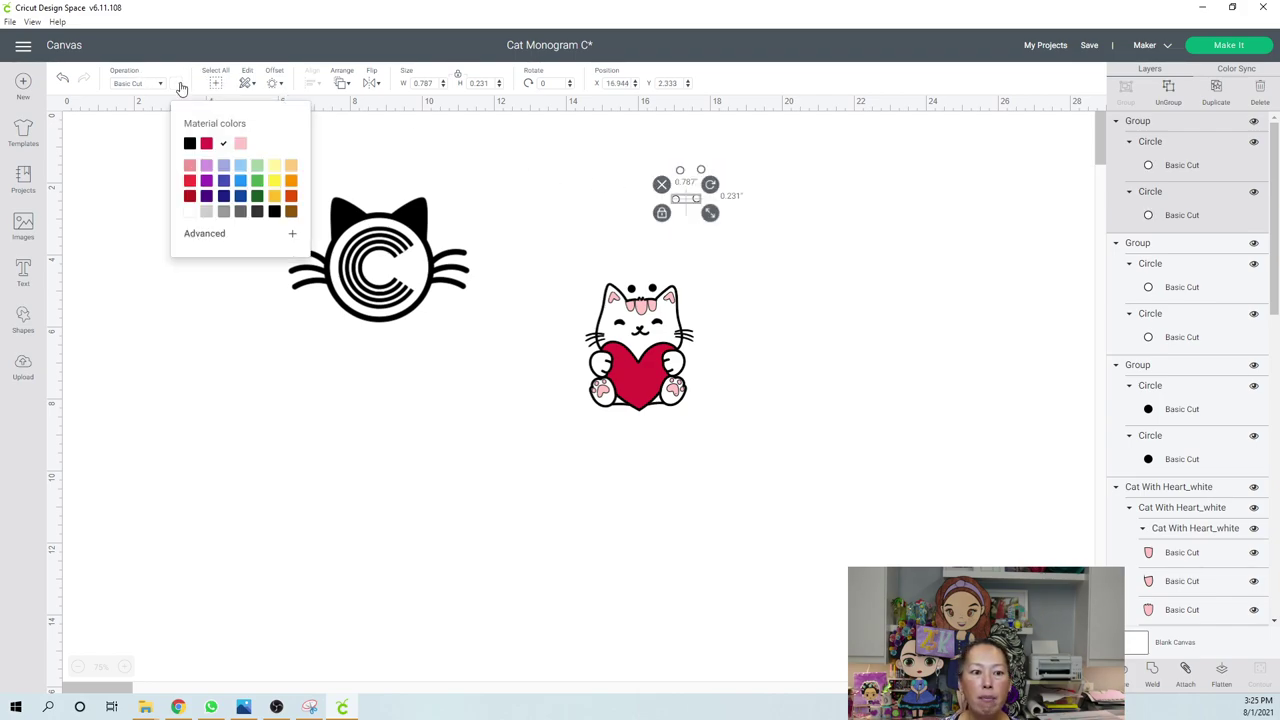
click(207, 144)
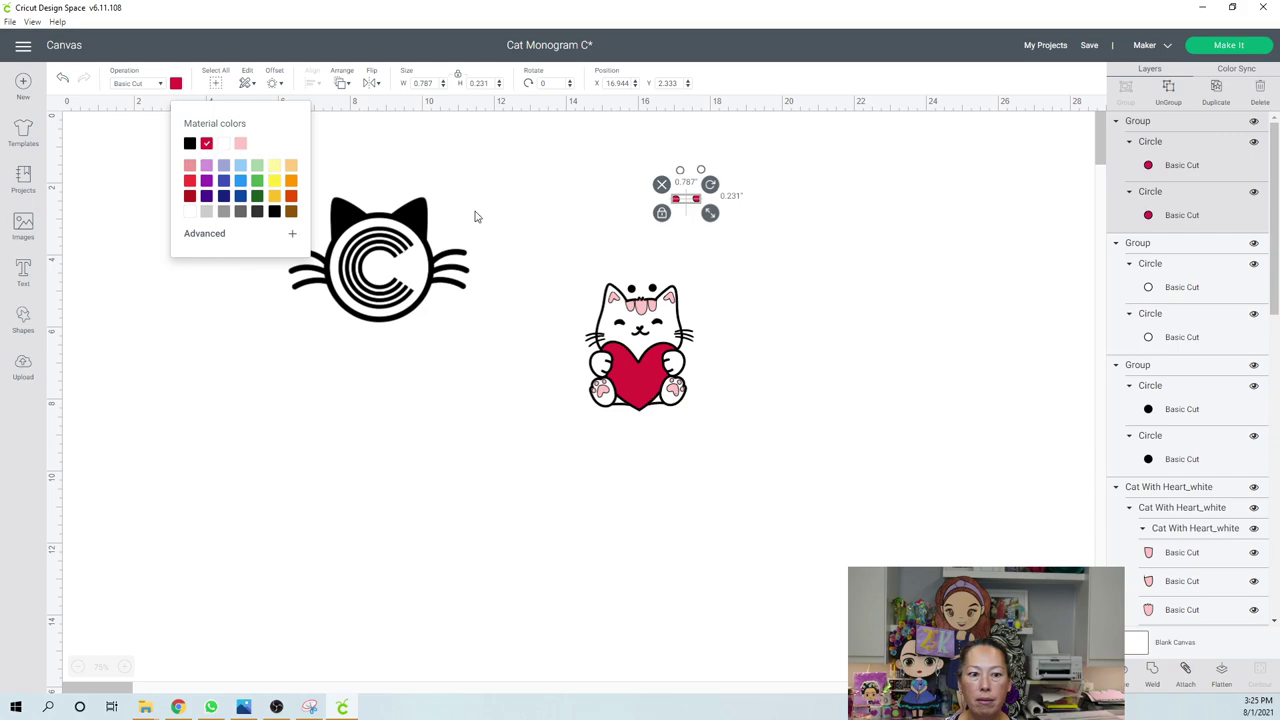
click(801, 313)
- Duplicate the red circle group and recolor the copy with the light pink material color
drag(752, 226, 618, 185)
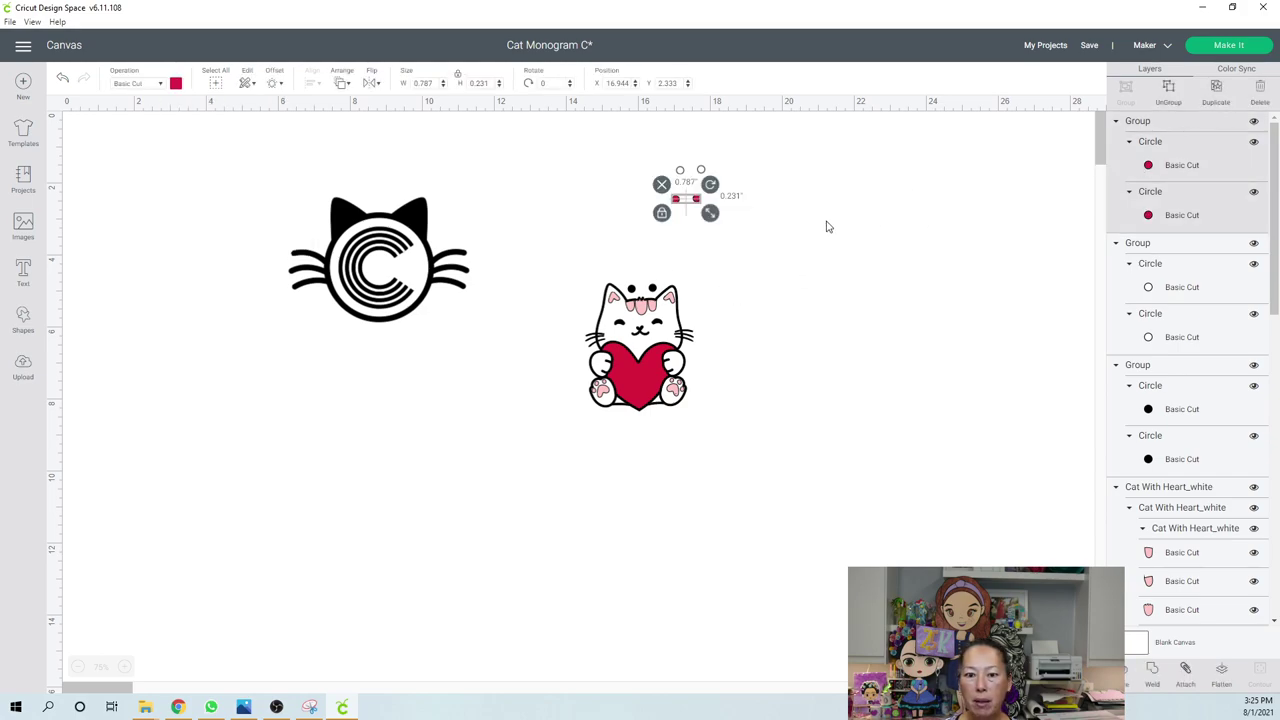
key(ctrl+d)
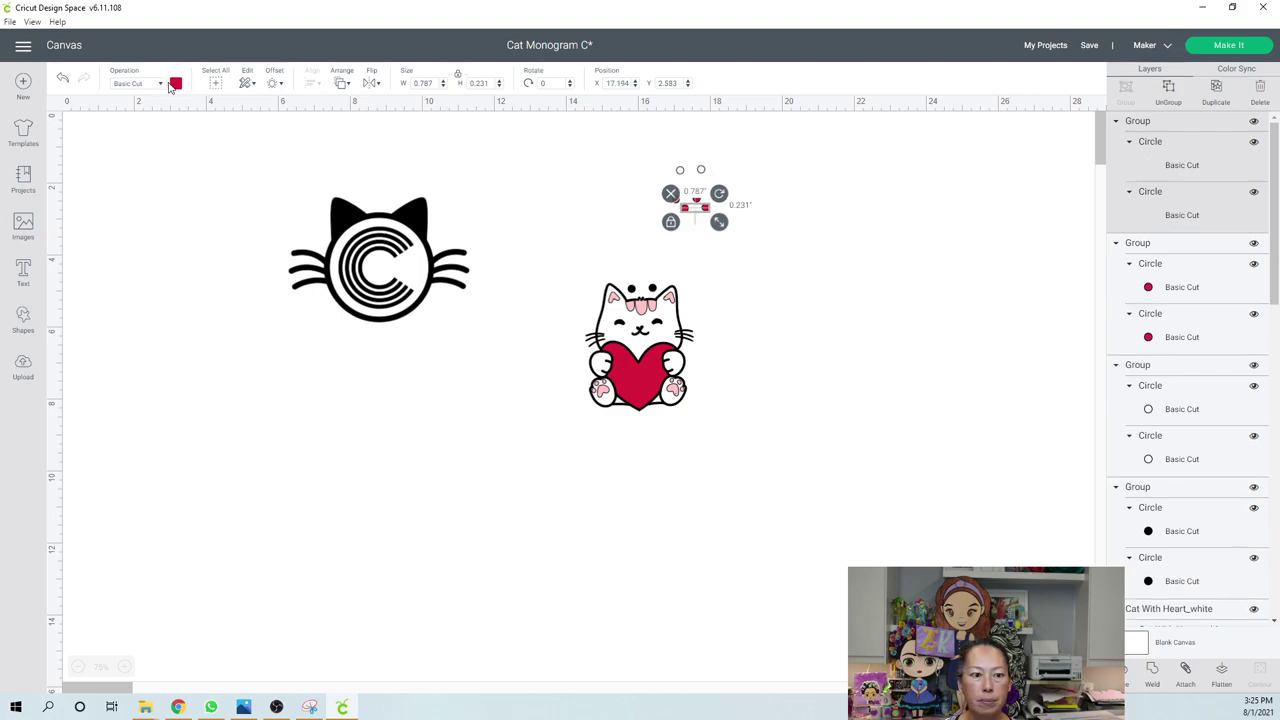
click(175, 84)
click(240, 143)
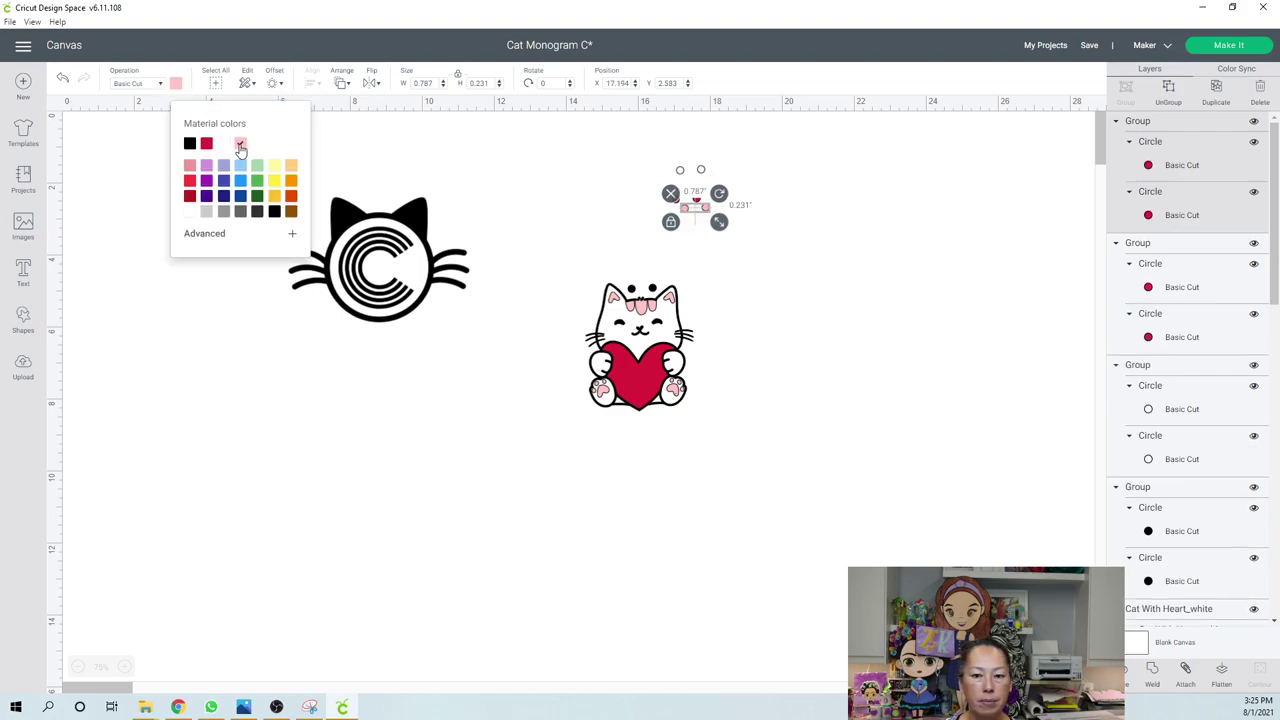
click(837, 267)
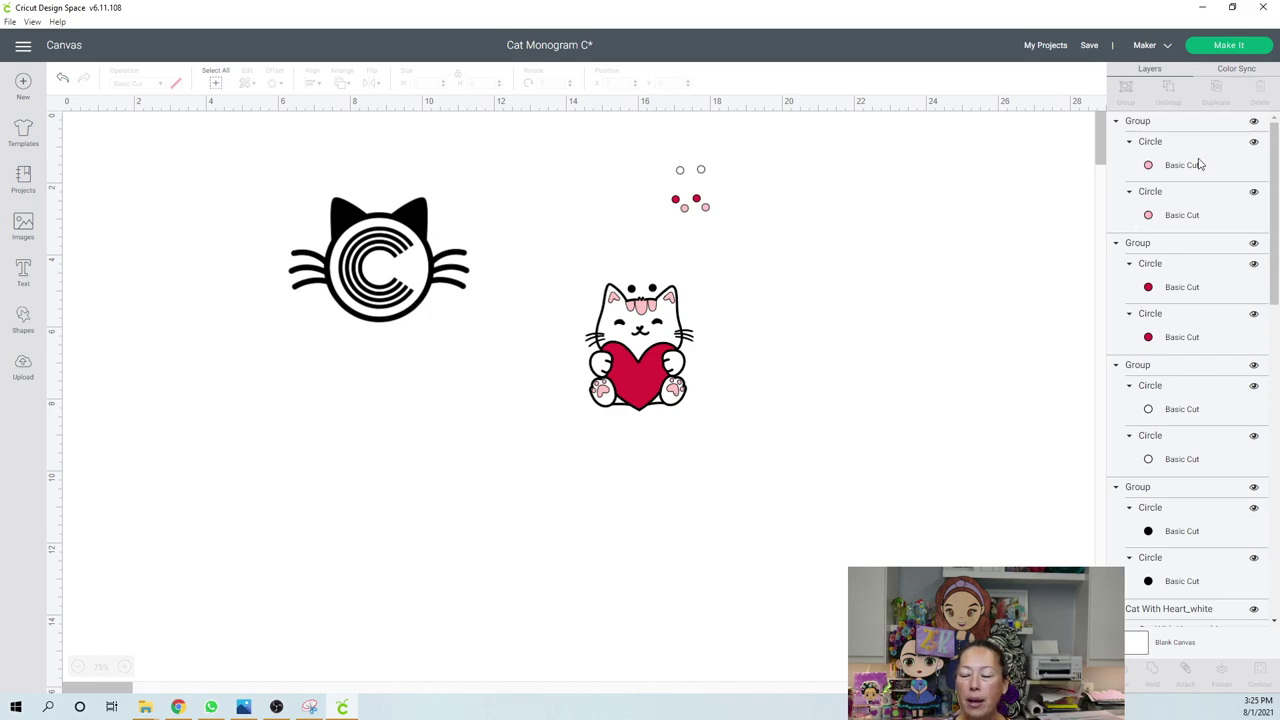
- Select the pink, red, white and black circle groups together and align them all with Center
scroll(1186, 346, down, 4)
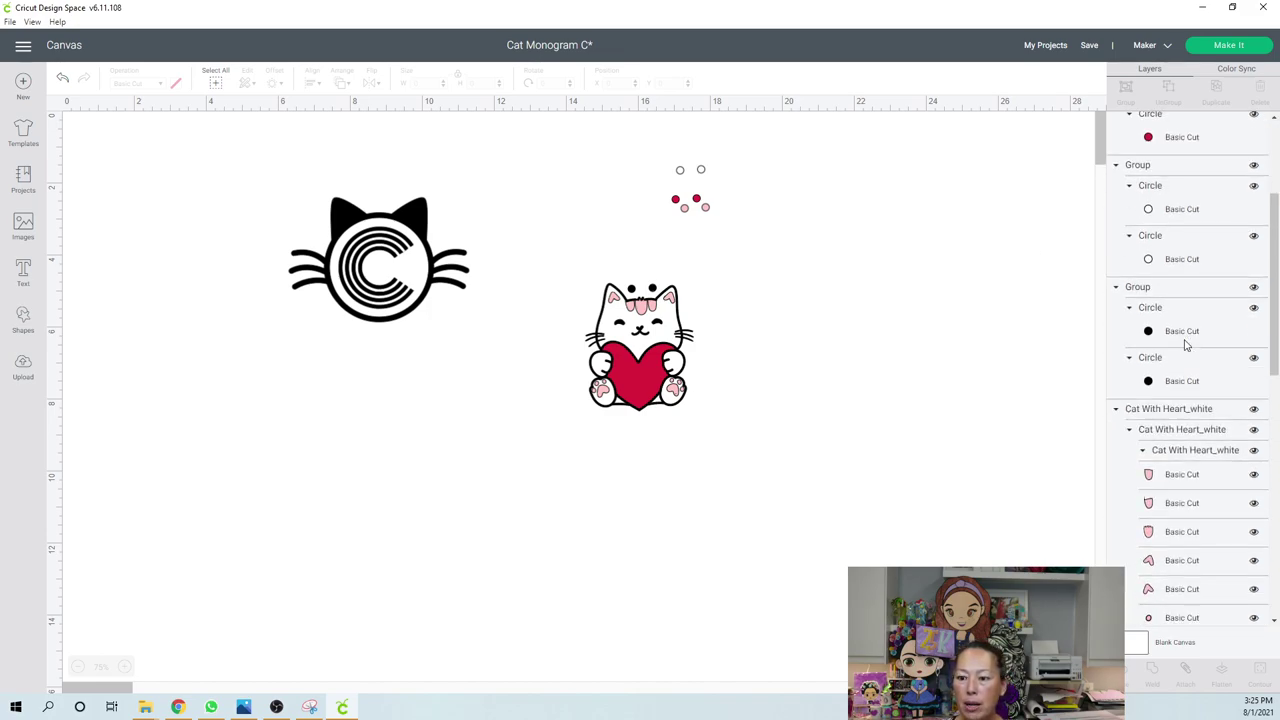
scroll(1178, 260, up, 4)
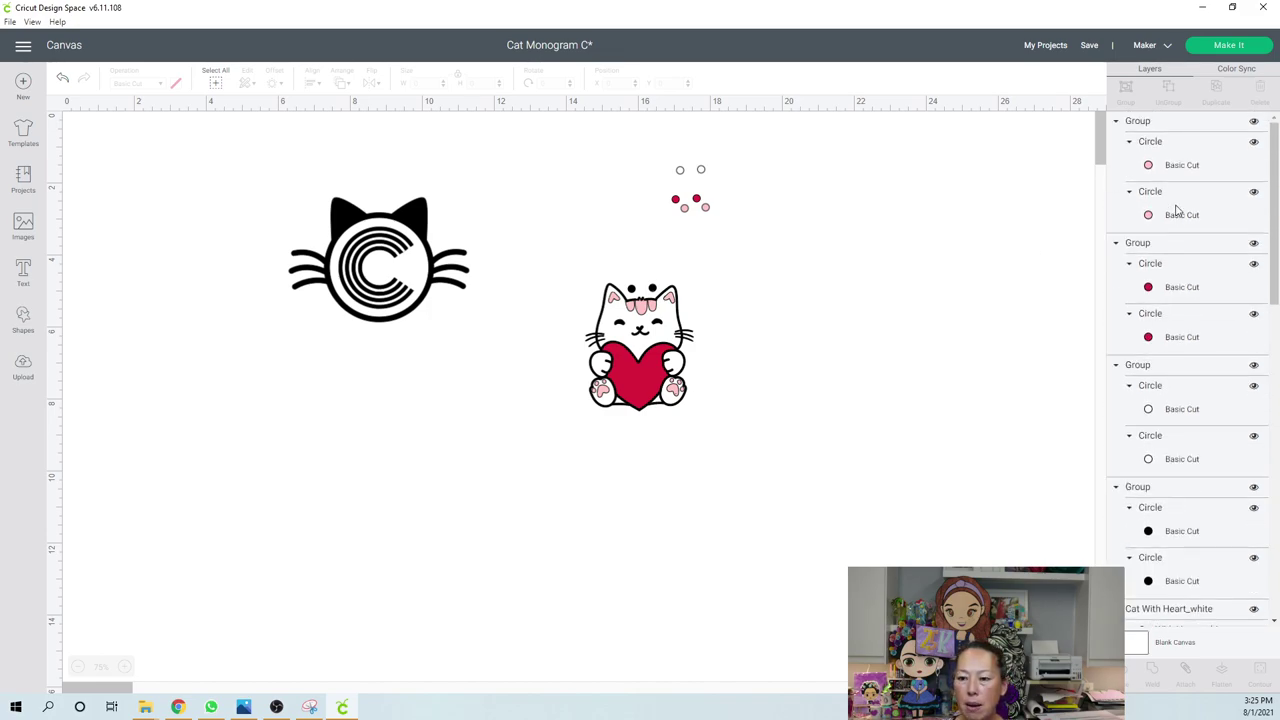
click(1171, 150)
click(1170, 124)
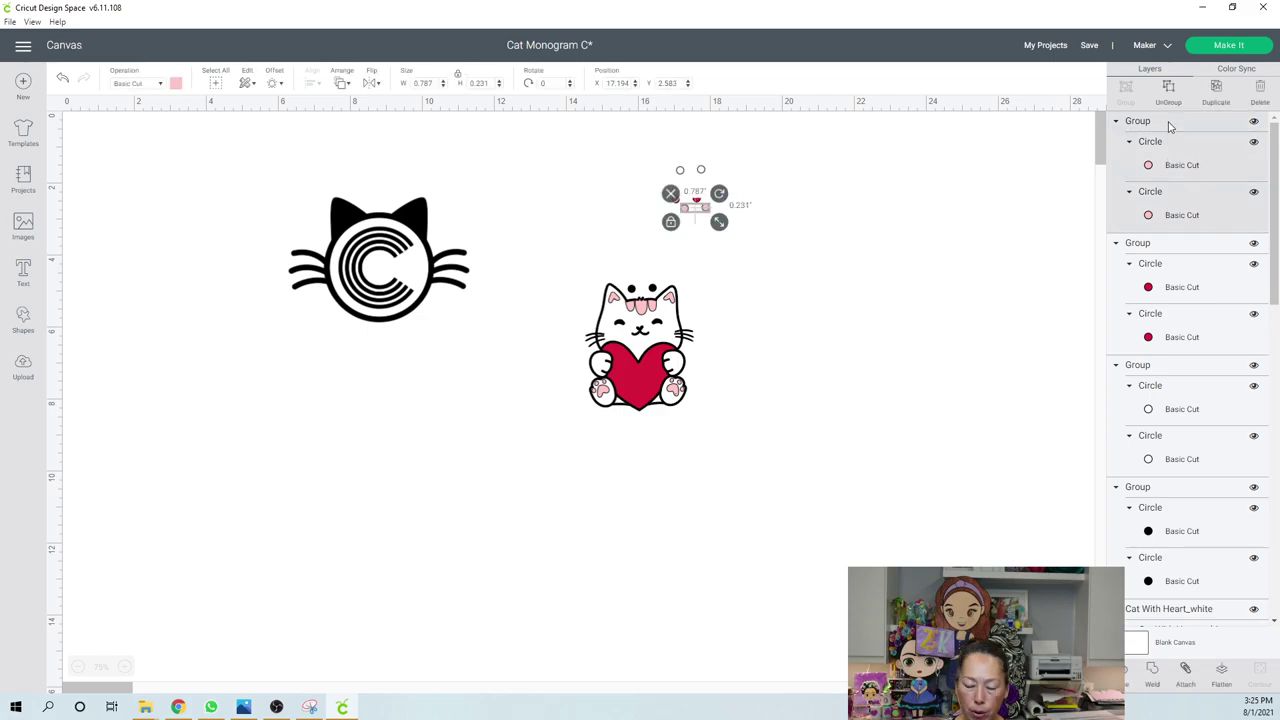
shift+click(1170, 245)
shift+click(1163, 367)
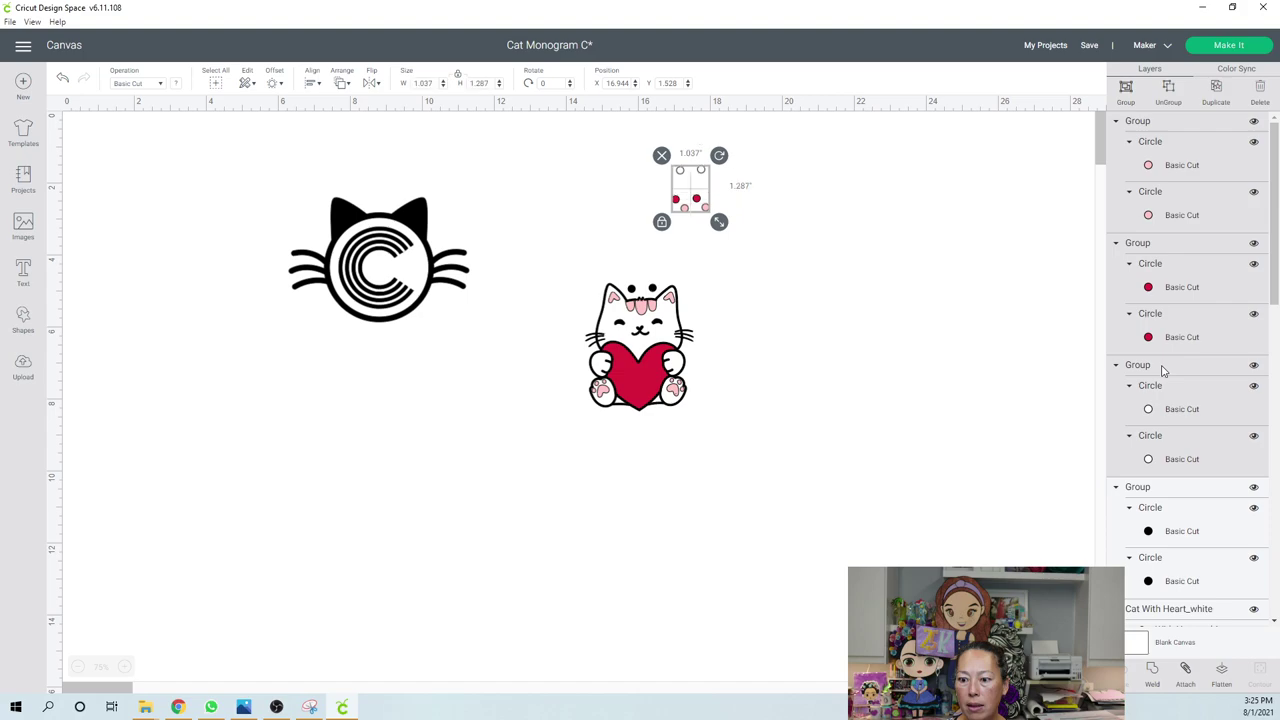
shift+click(1158, 490)
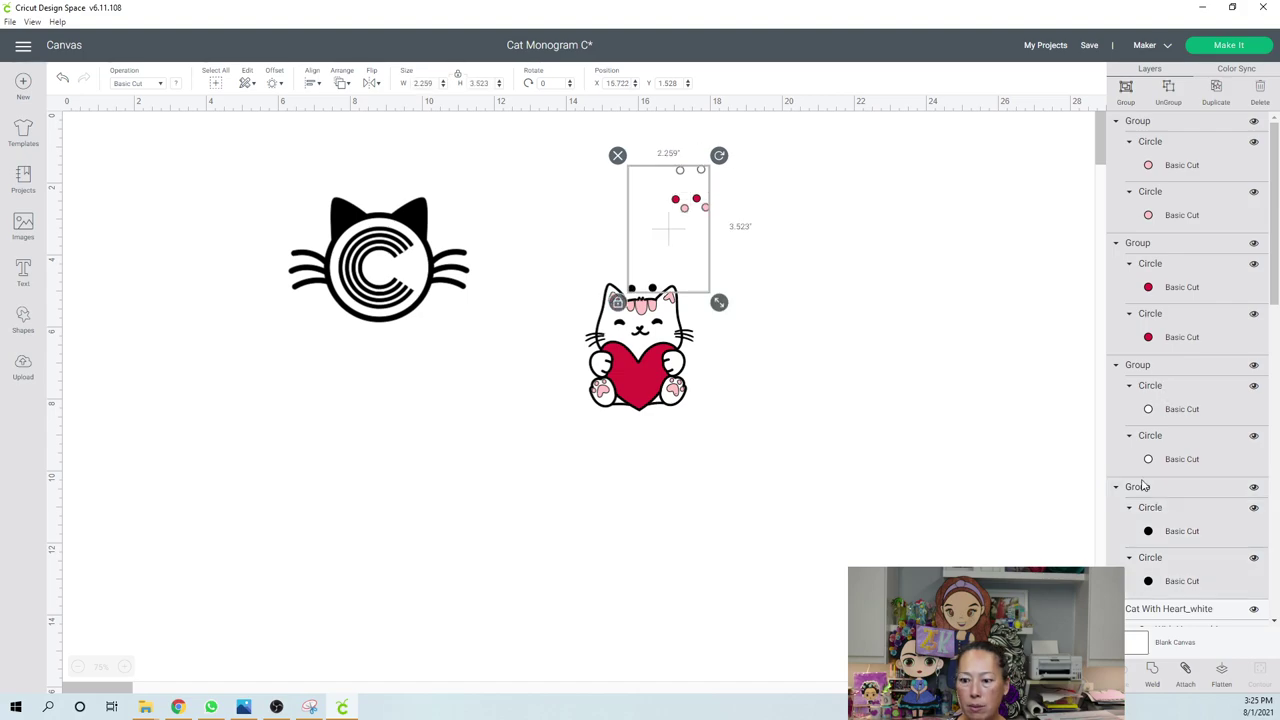
click(311, 84)
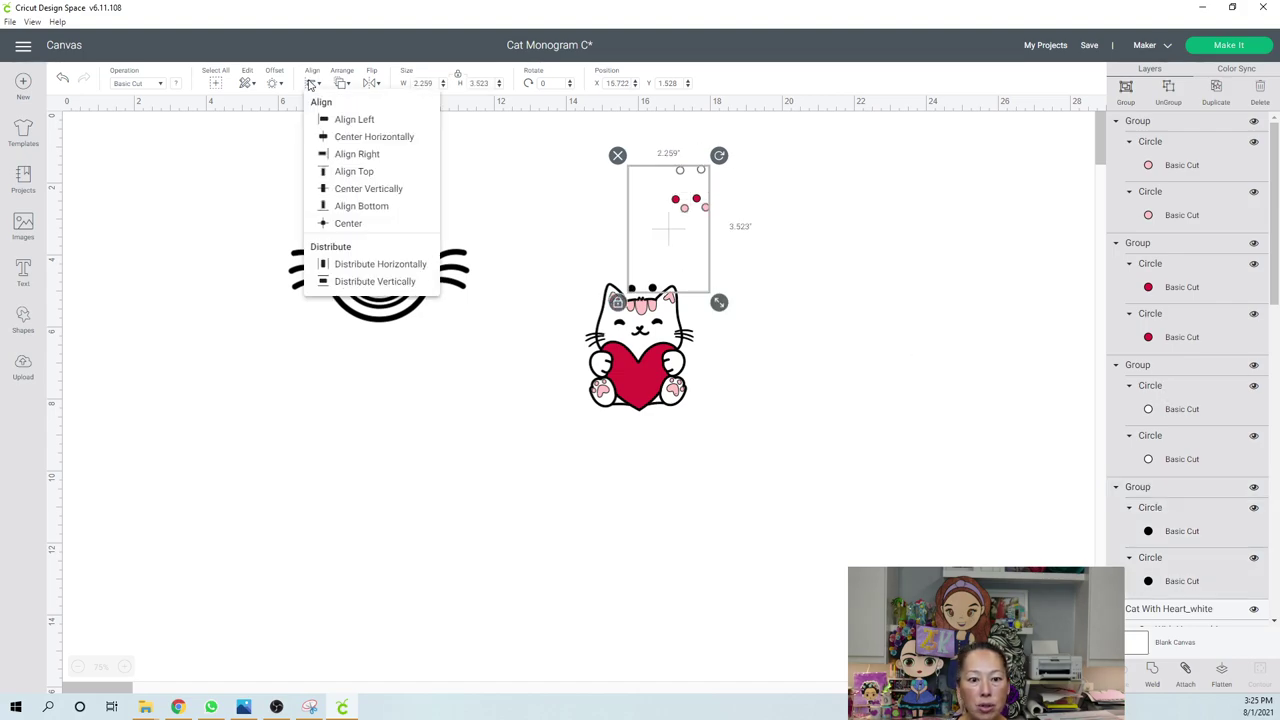
click(350, 224)
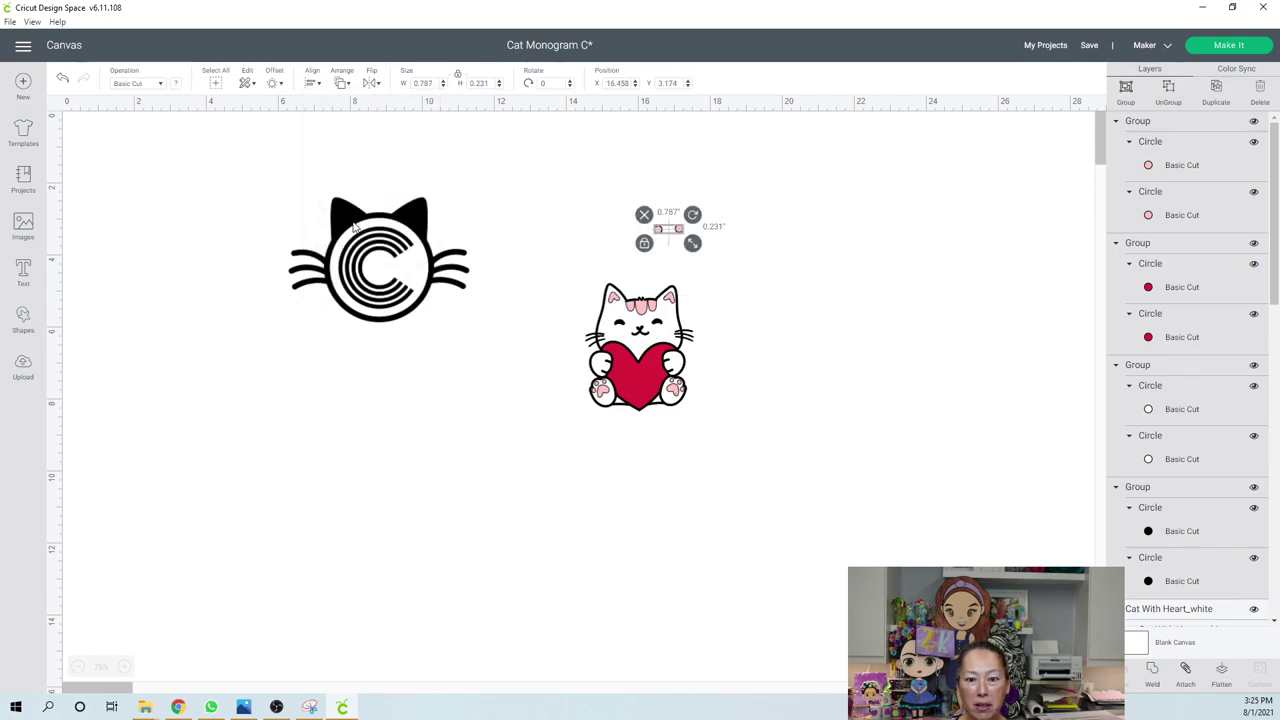
- Move the stacked circle groups between the cat's ears, at about X 15.7 and Y 4.8, and clear the selection
drag(678, 230, 652, 289)
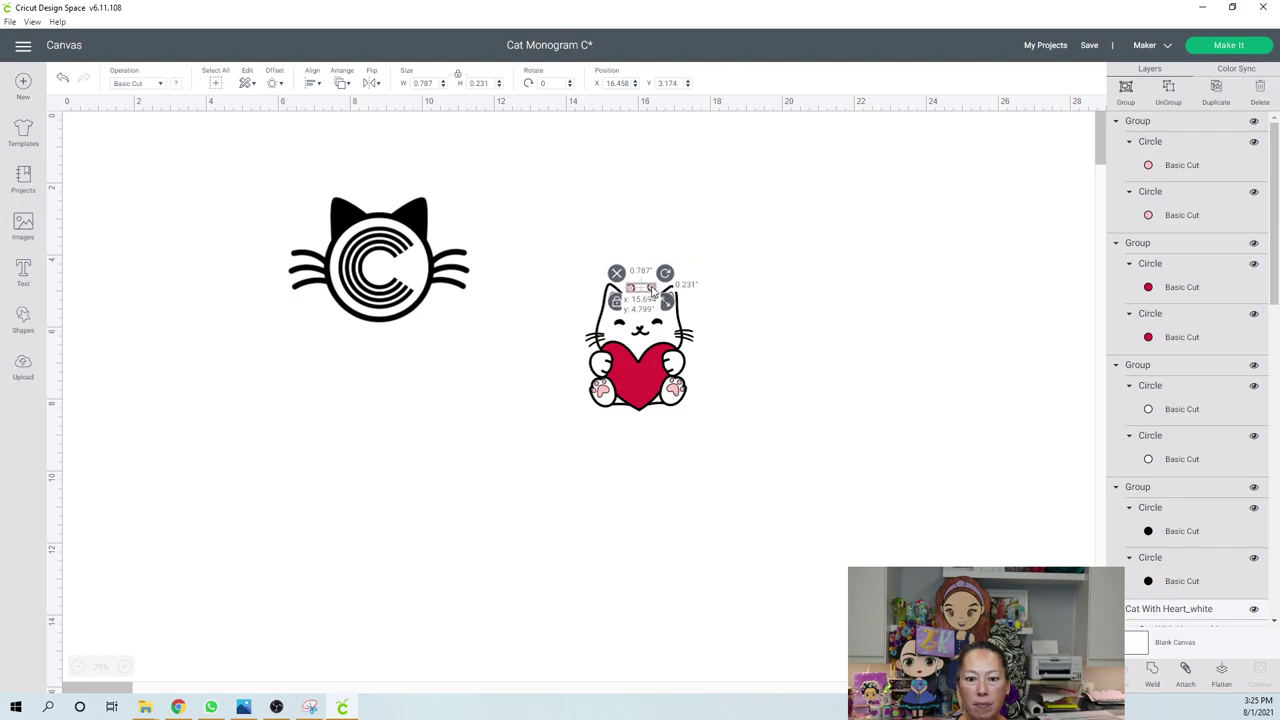
click(794, 323)
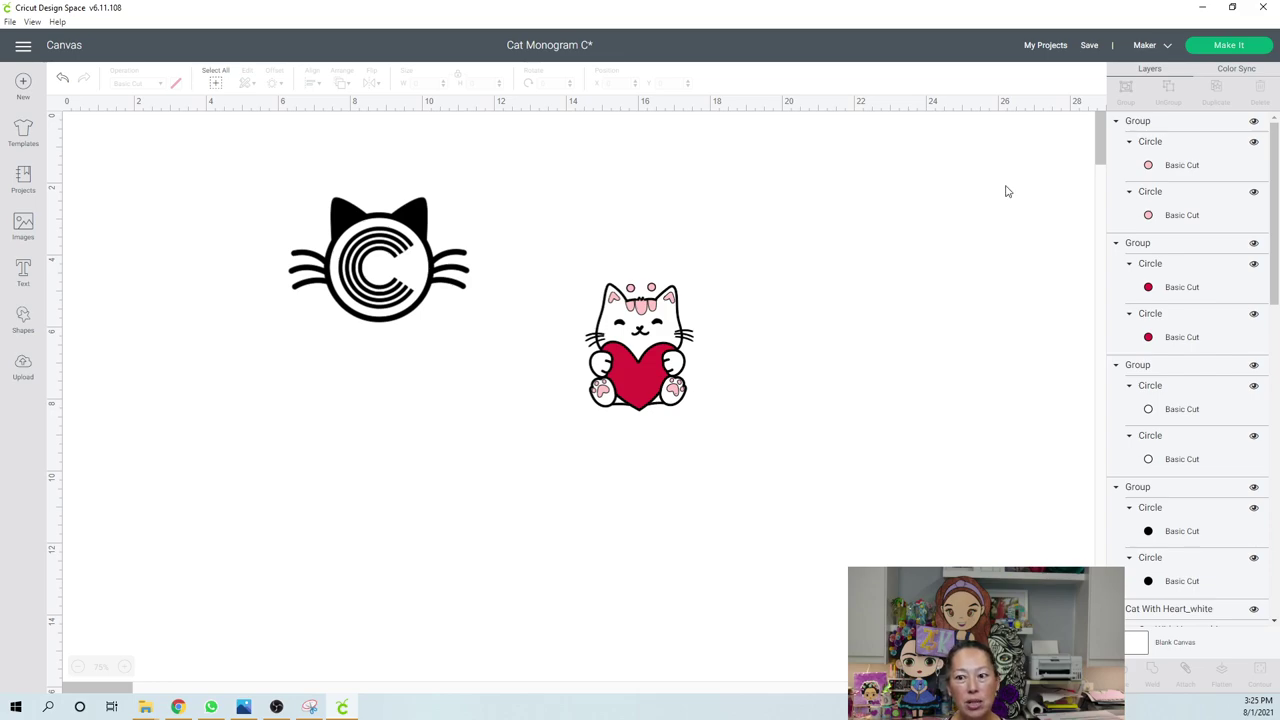
- Examine the layer list to find which nested cat group holds the light pink pieces
click(1149, 129)
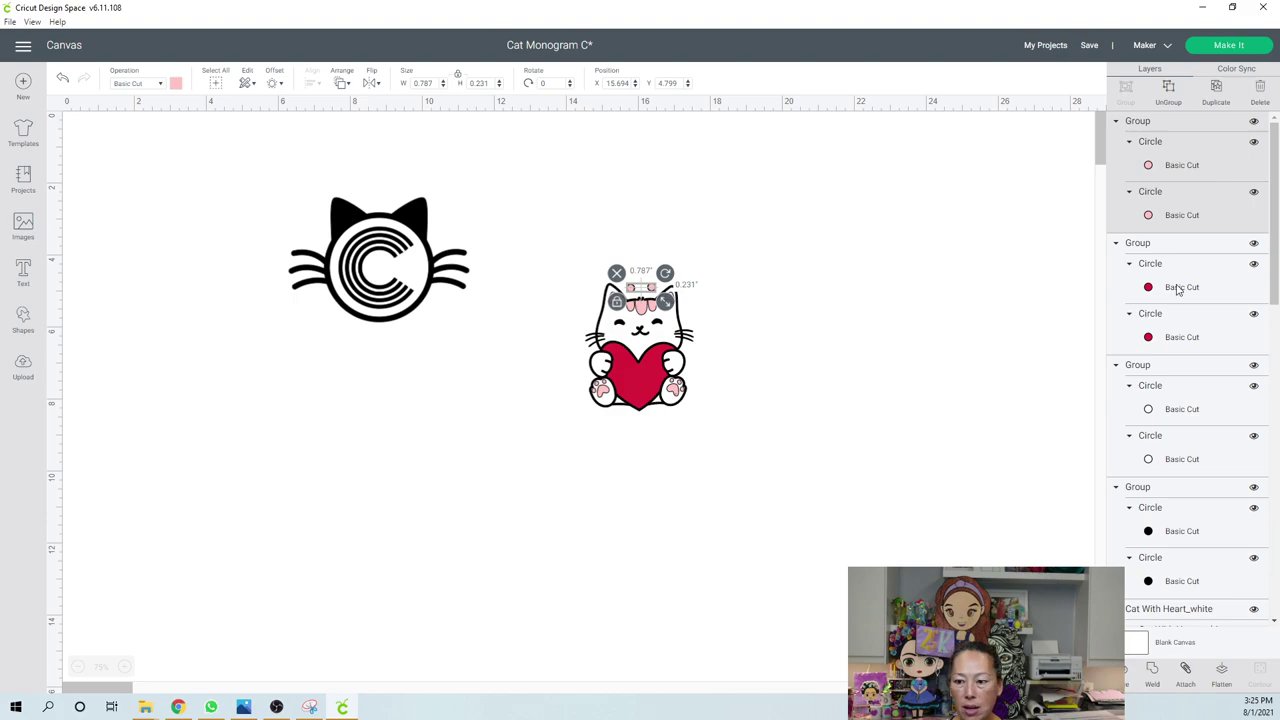
scroll(1177, 289, down, 5)
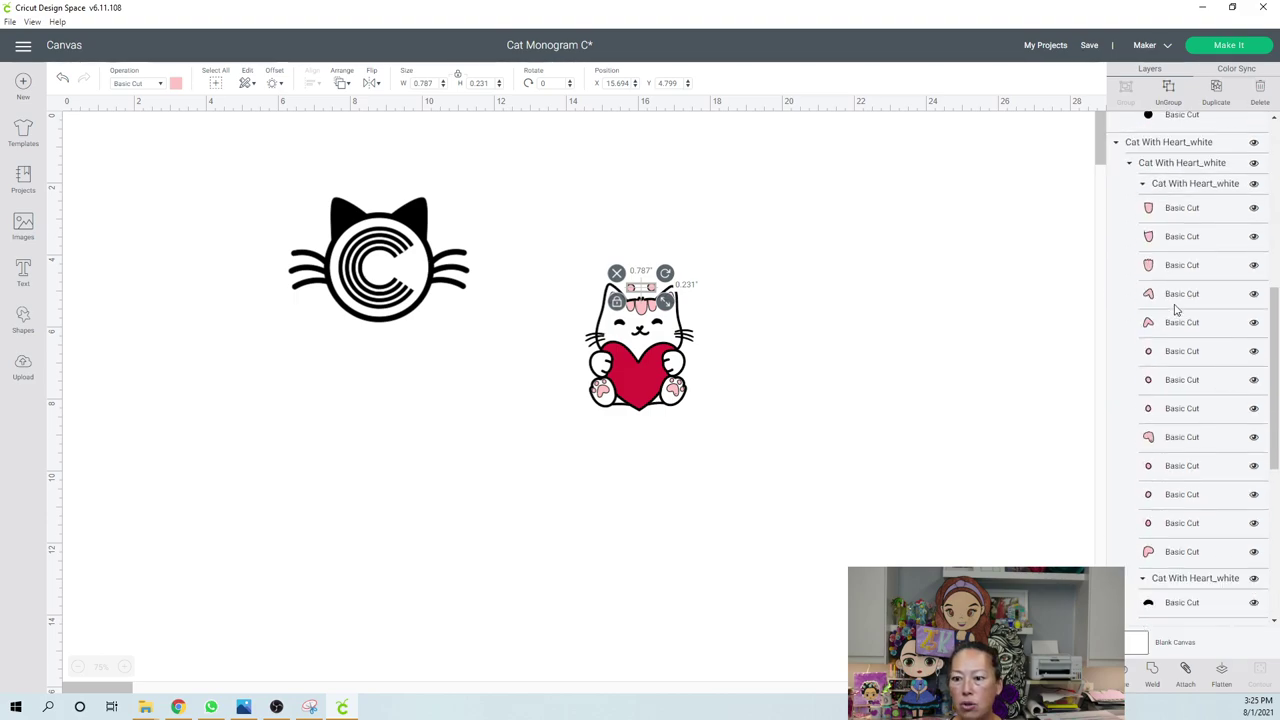
scroll(1177, 310, up, 2)
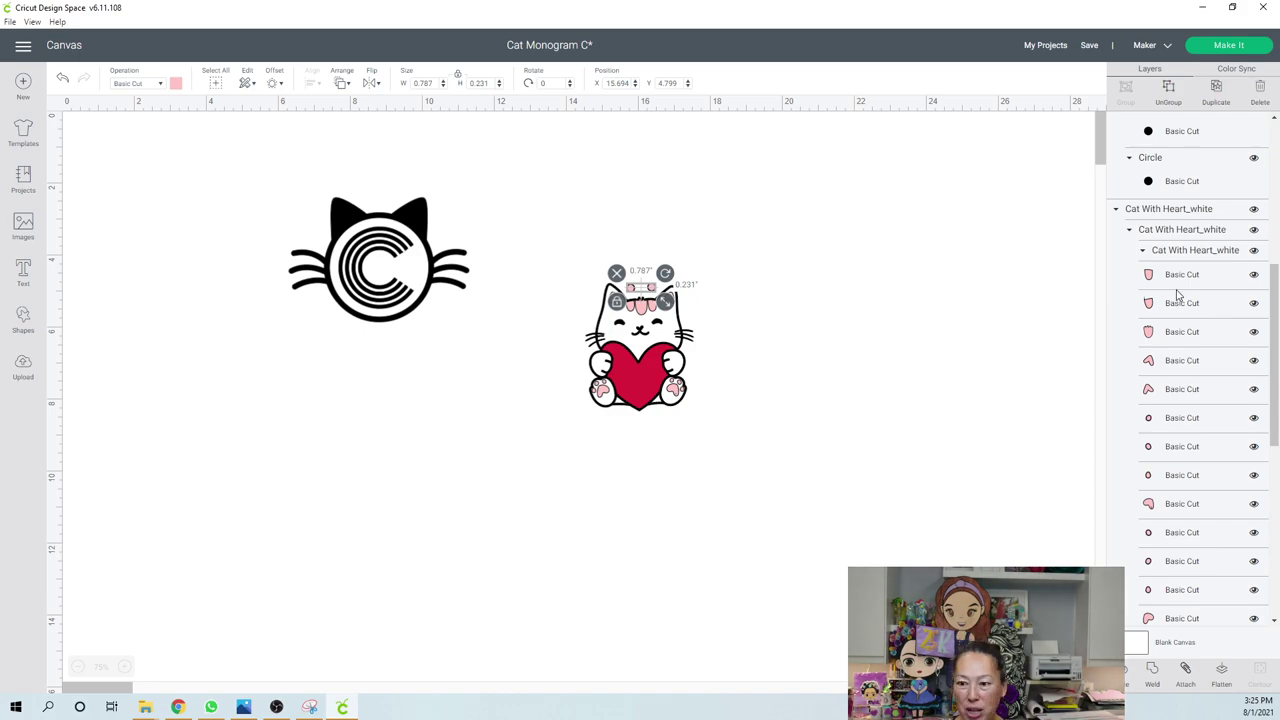
click(1183, 232)
scroll(1182, 240, down, 10)
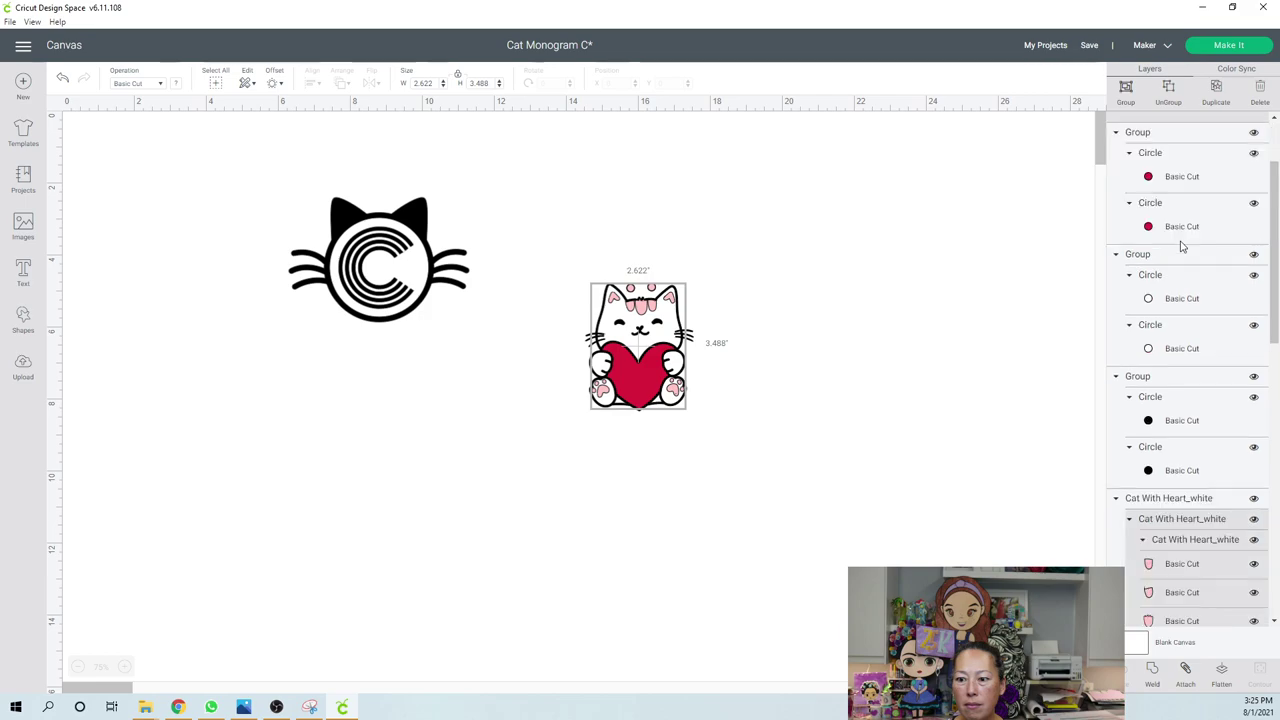
scroll(1182, 250, up, 10)
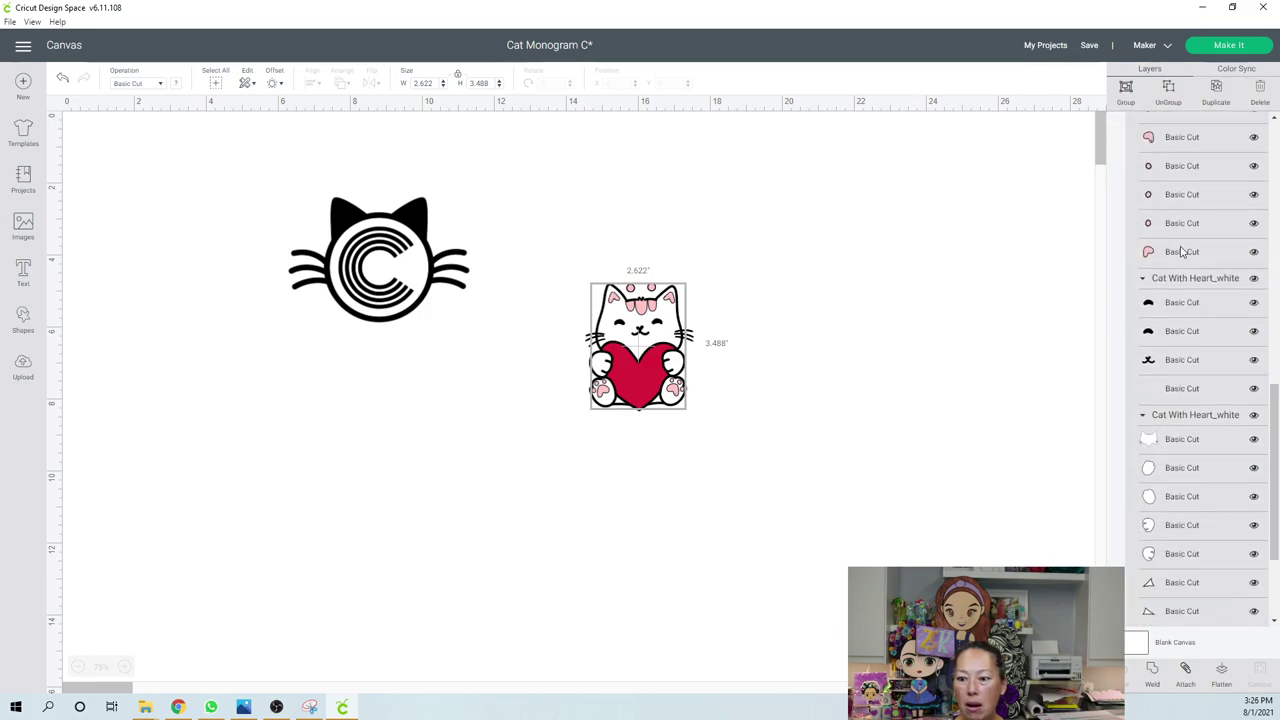
click(1020, 286)
scroll(1135, 318, up, 1)
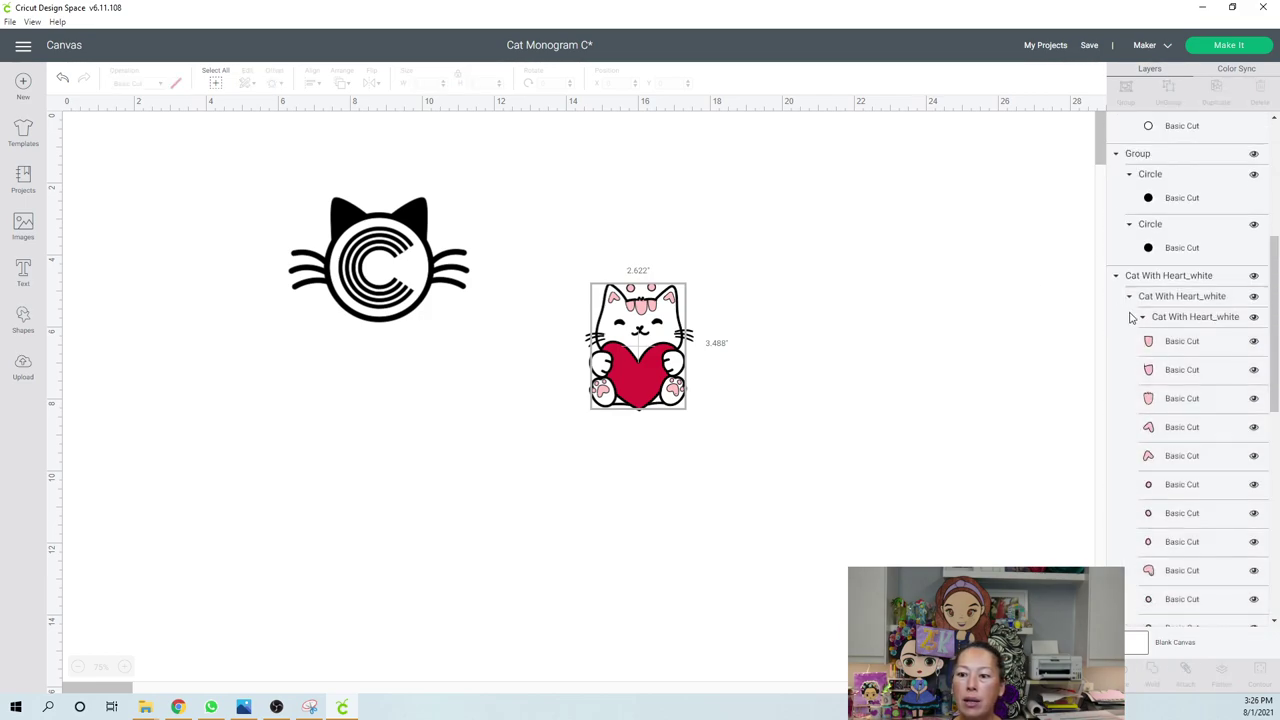
- Try to attach the cat's light pink layer group to the light pink circle group
click(1157, 320)
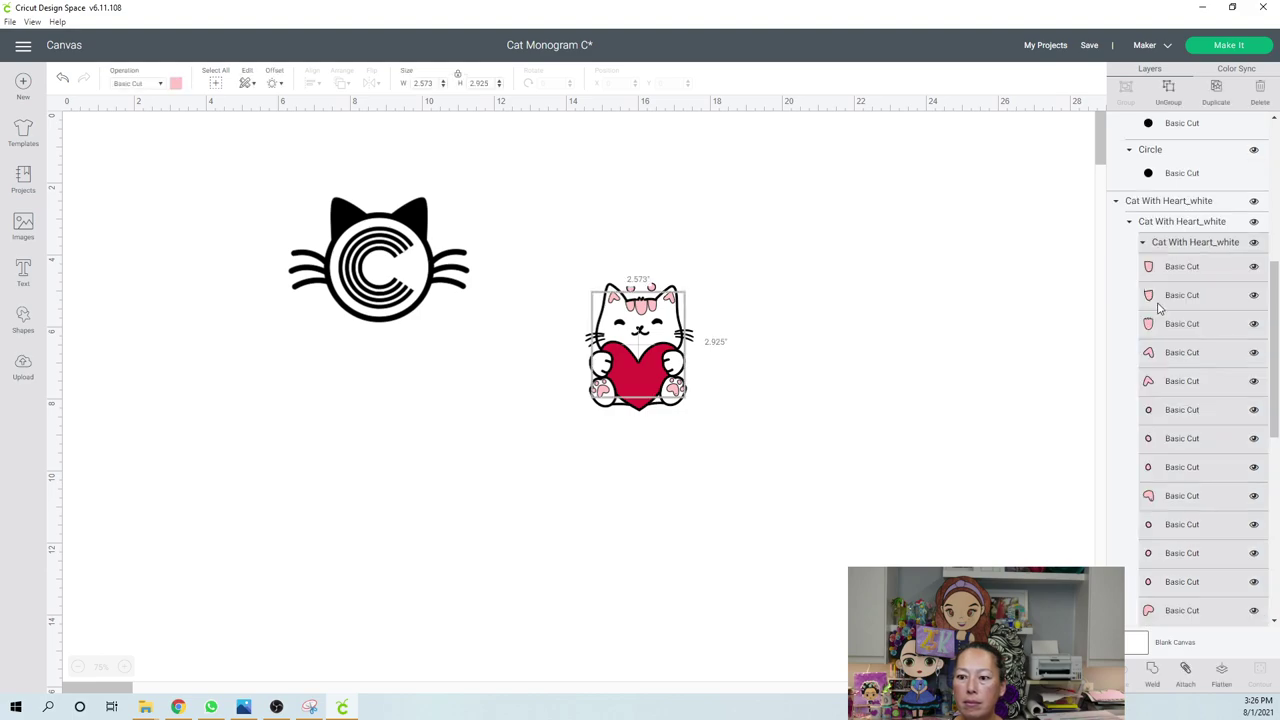
scroll(1197, 406, down, 3)
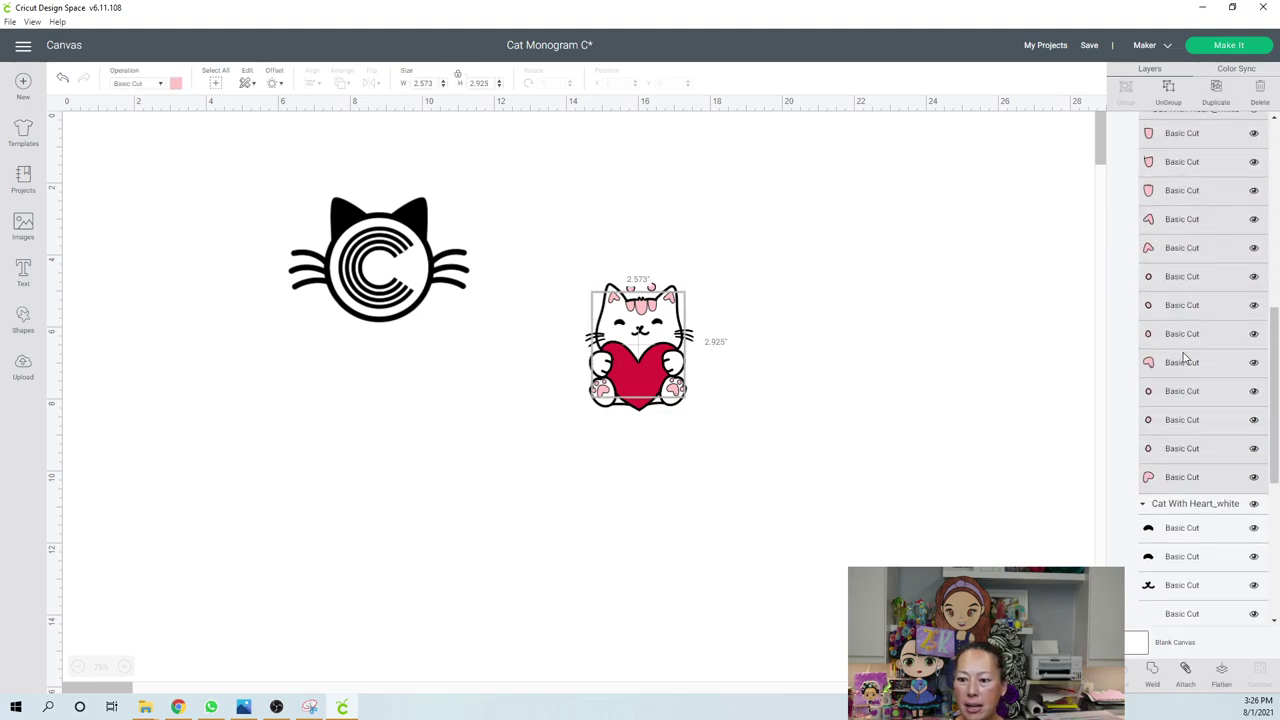
scroll(1185, 357, up, 5)
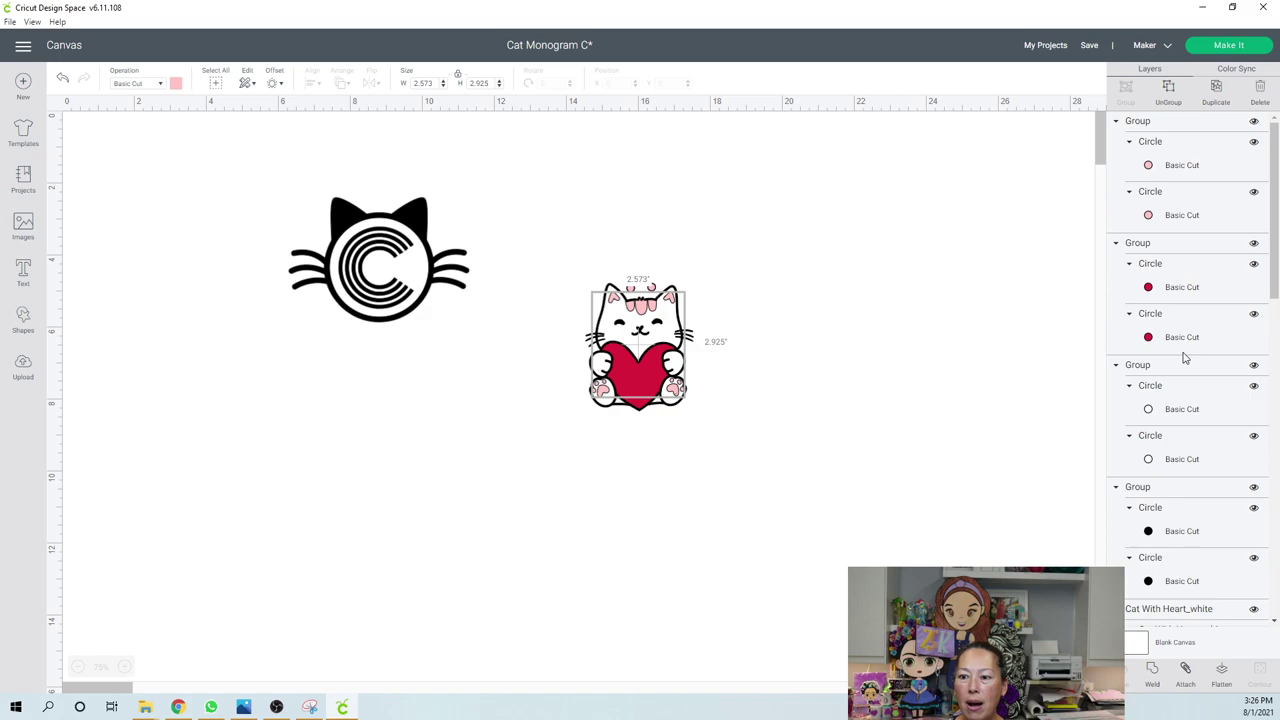
shift+click(1157, 143)
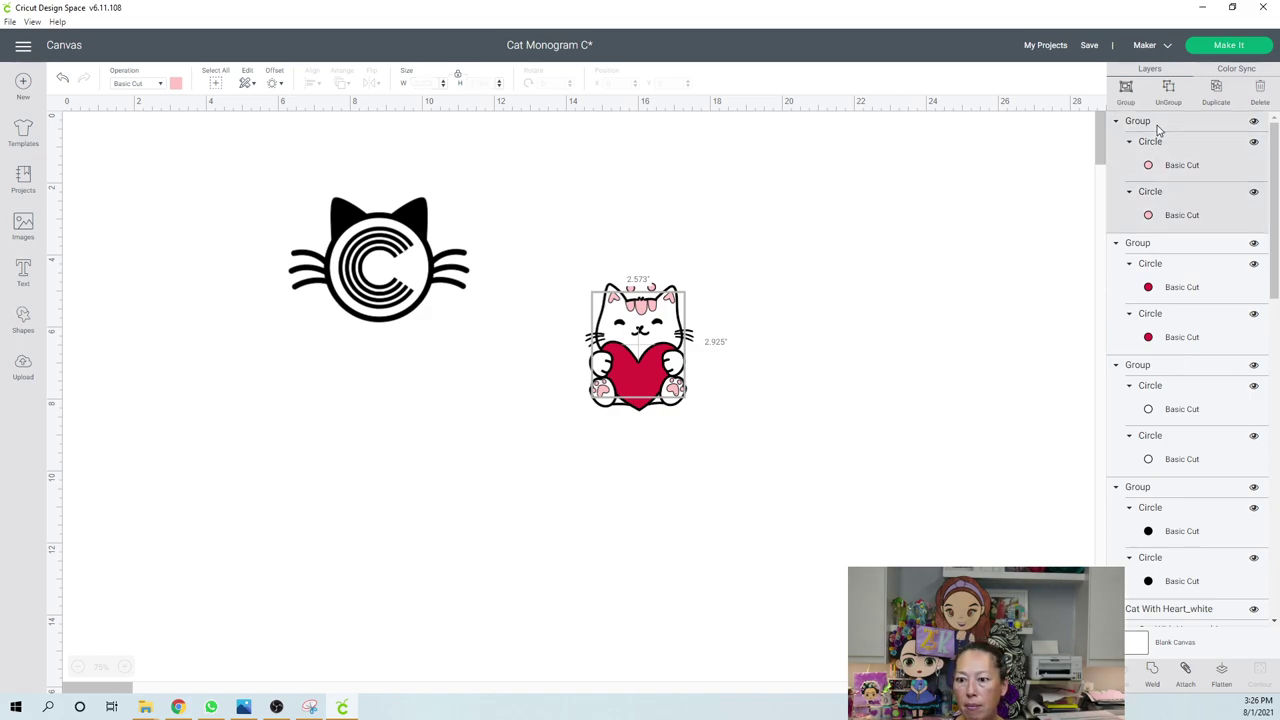
click(1186, 670)
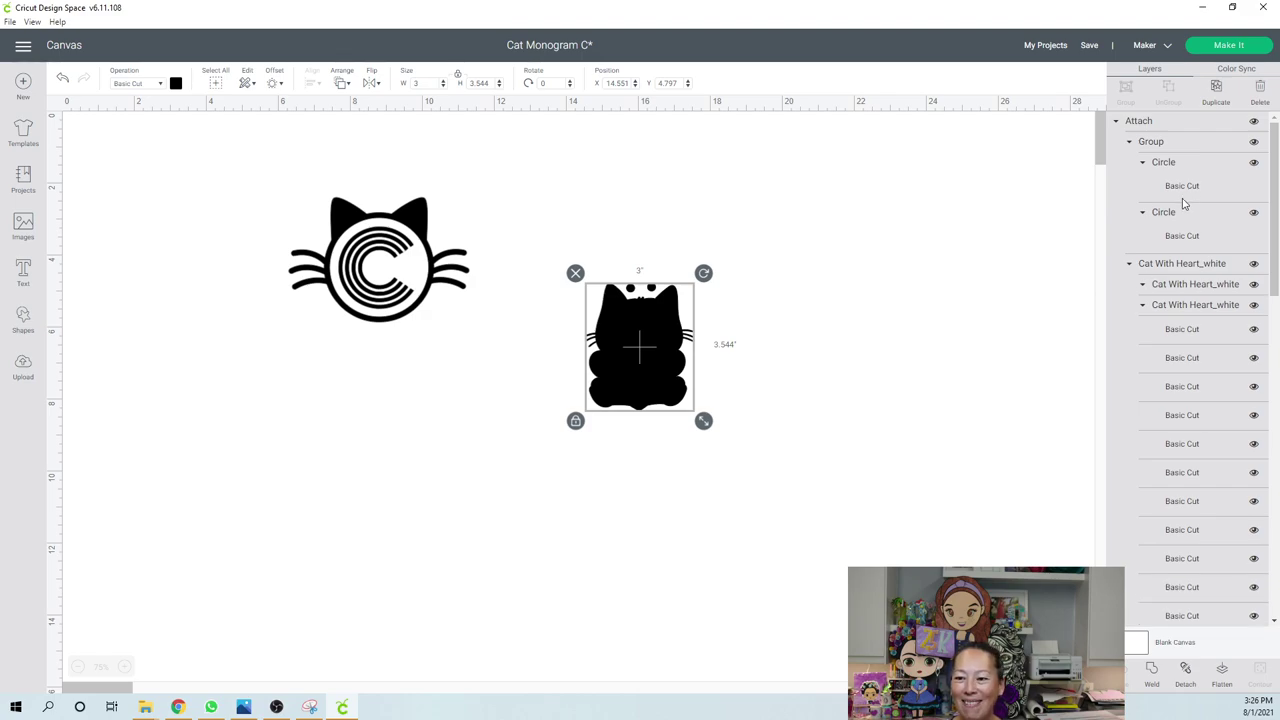
- Inspect the attached layers and undo the attachment of the cat and the pink circles
scroll(1185, 205, down, 2)
scroll(1171, 224, down, 4)
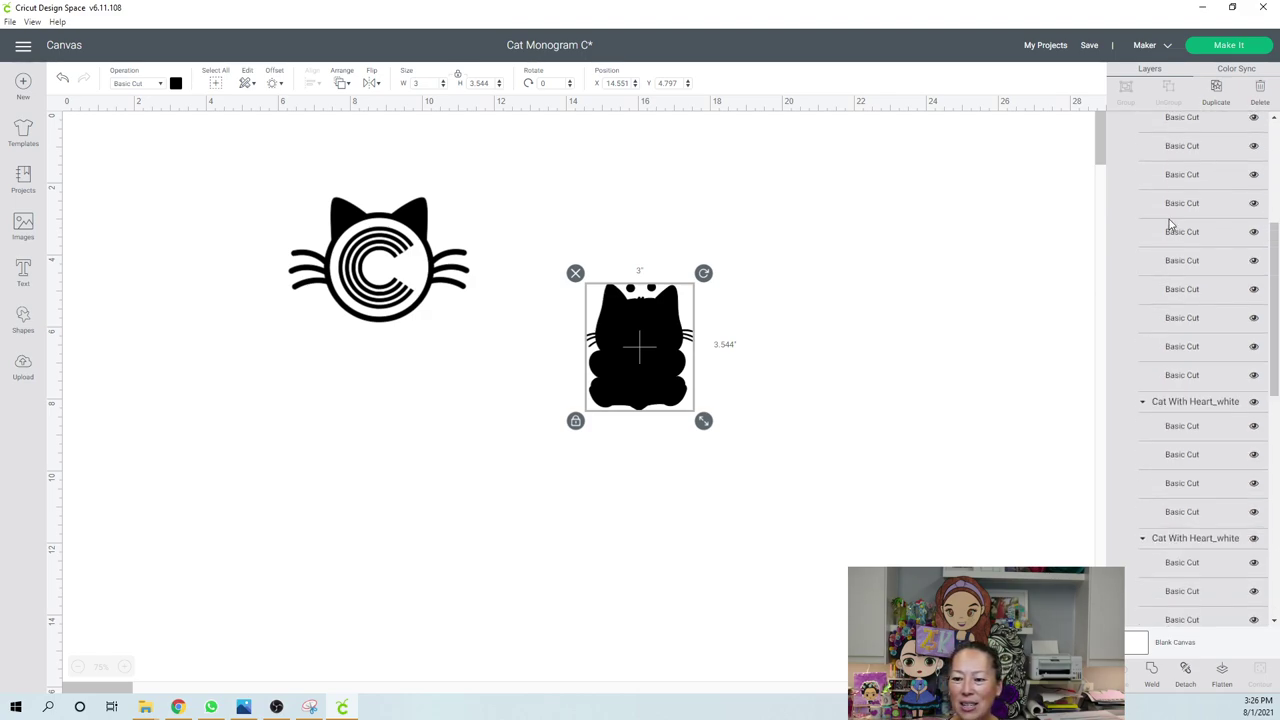
click(996, 247)
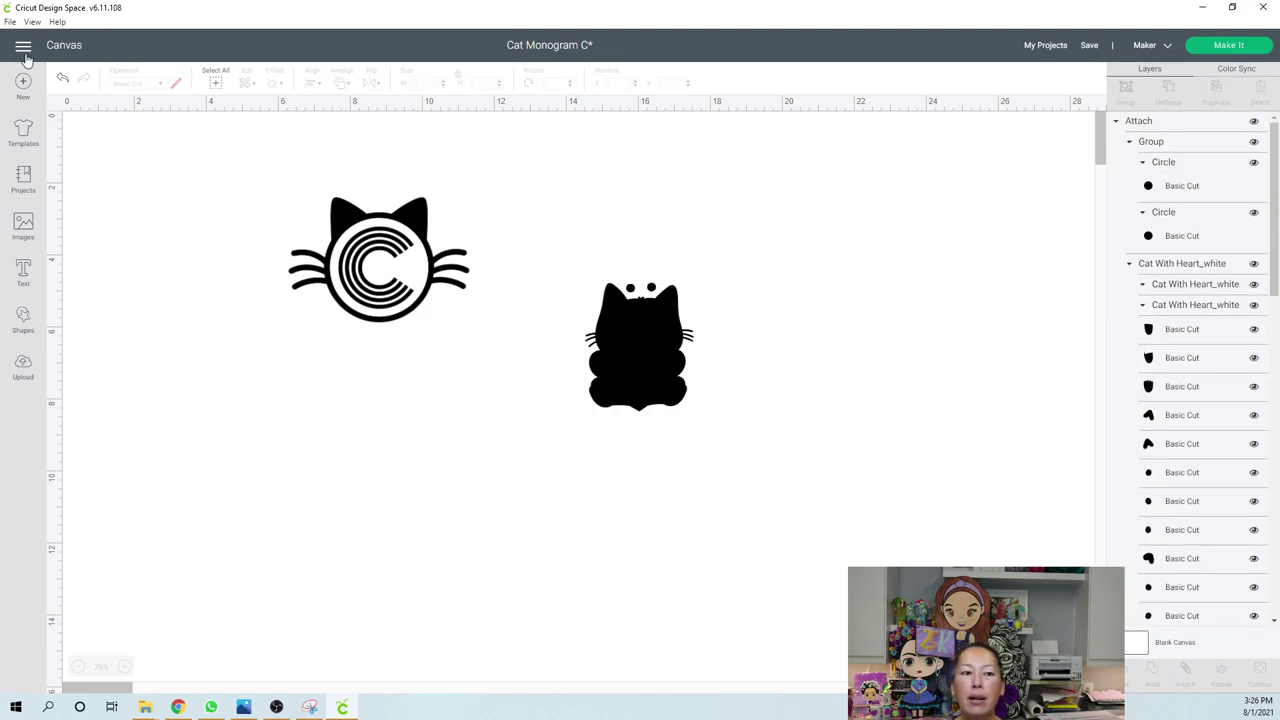
click(61, 80)
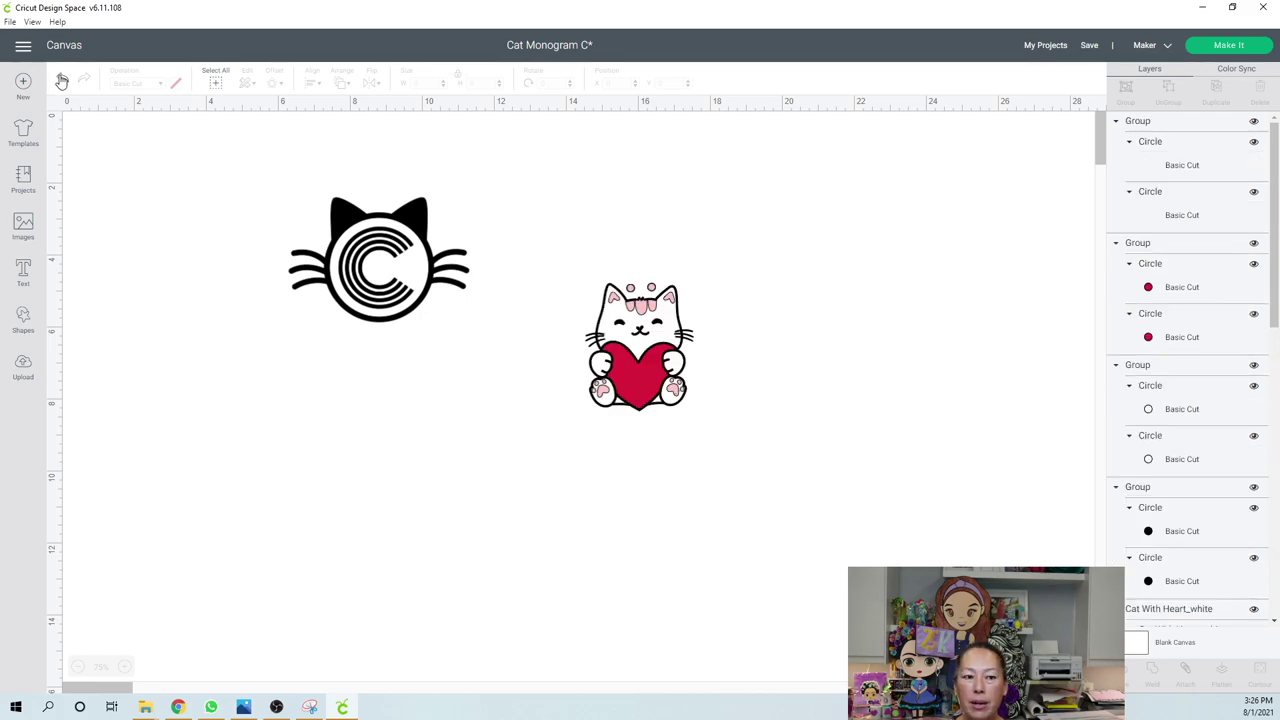
- Ungroup the outermost level of the cat-with-heart group
scroll(1234, 324, down, 10)
scroll(1236, 328, up, 4)
scroll(1166, 287, up, 2)
click(1166, 280)
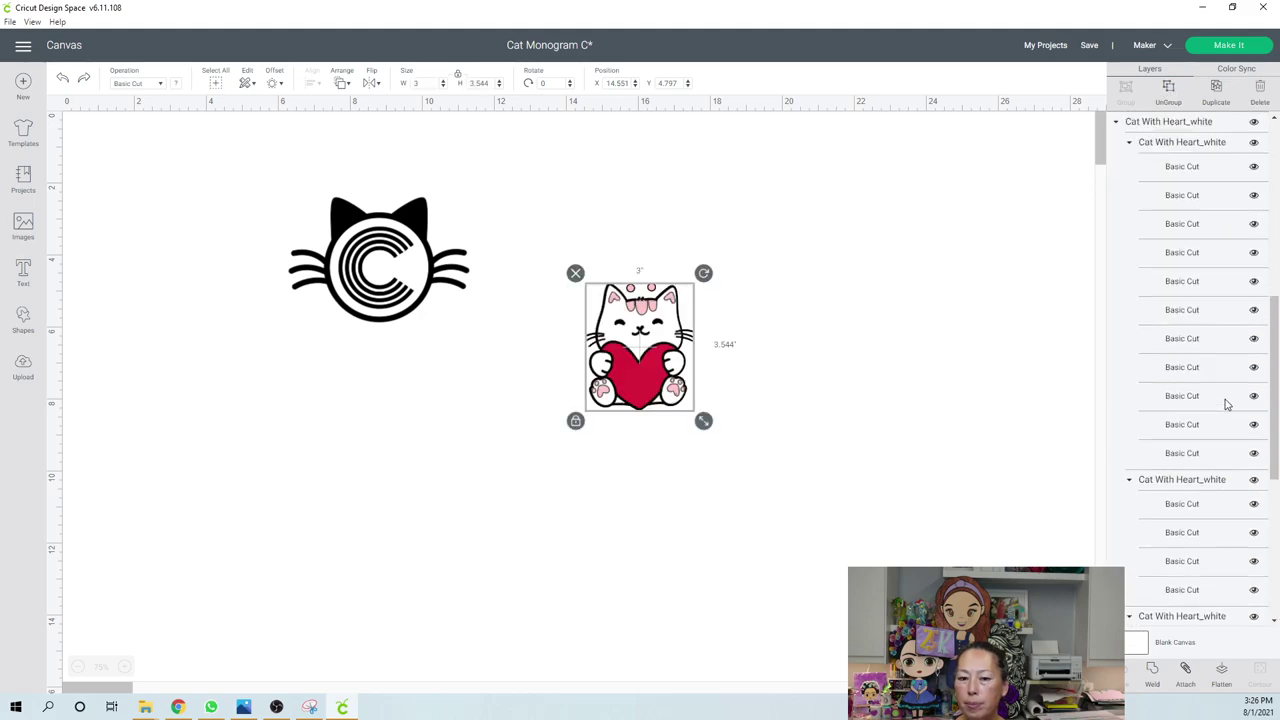
scroll(1228, 403, up, 5)
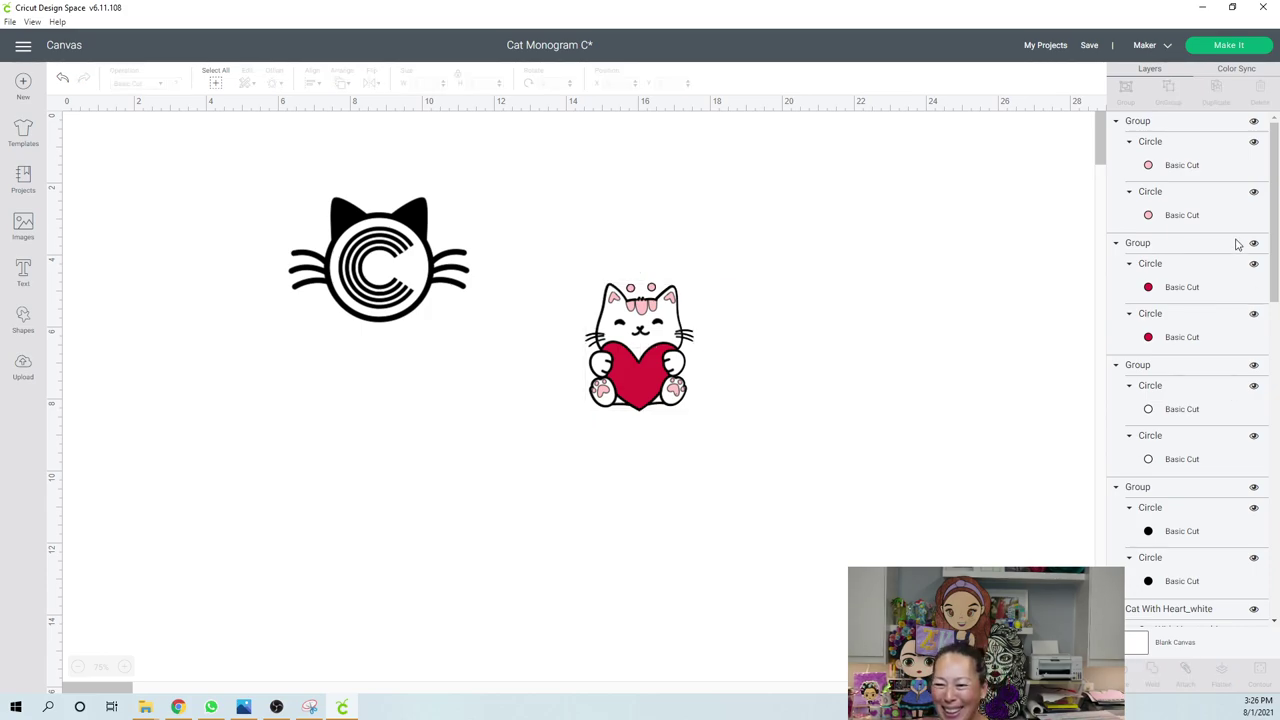
- Try again to attach the nested light pink cat pieces to the light pink circles, and undo that attachment
scroll(1140, 430, down, 10)
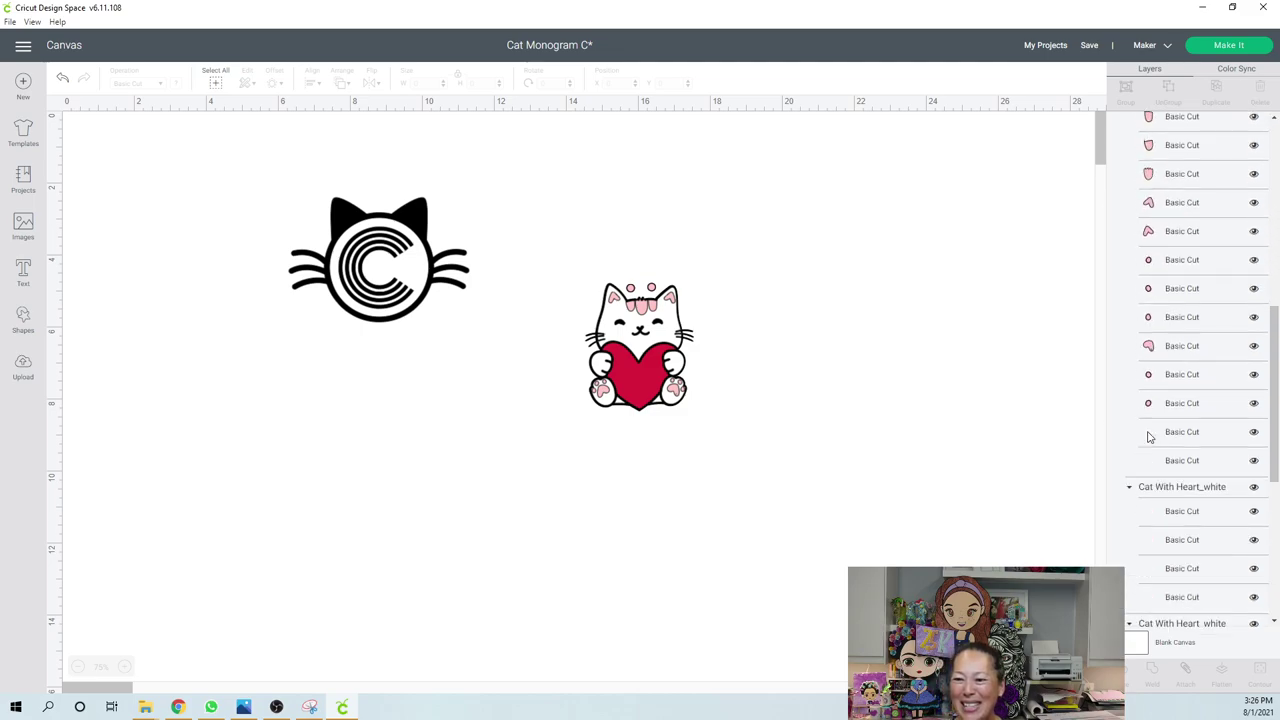
scroll(1148, 436, down, 3)
click(1189, 170)
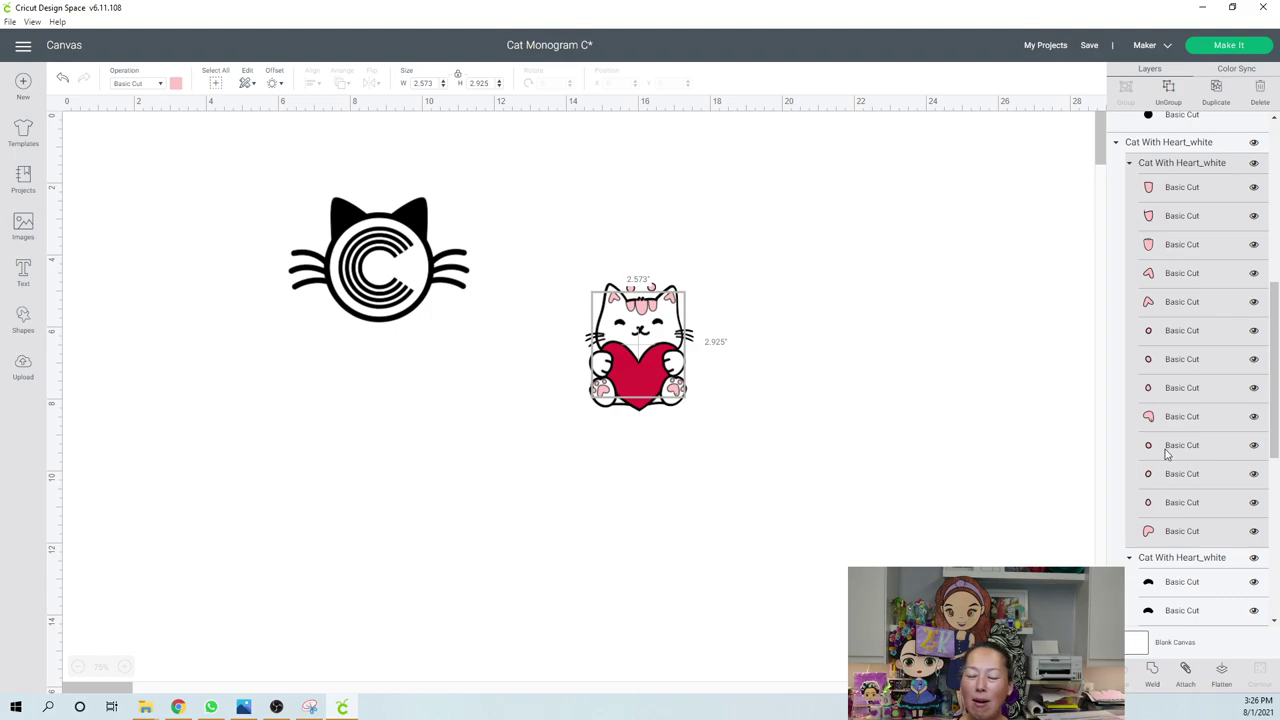
scroll(1166, 440, up, 6)
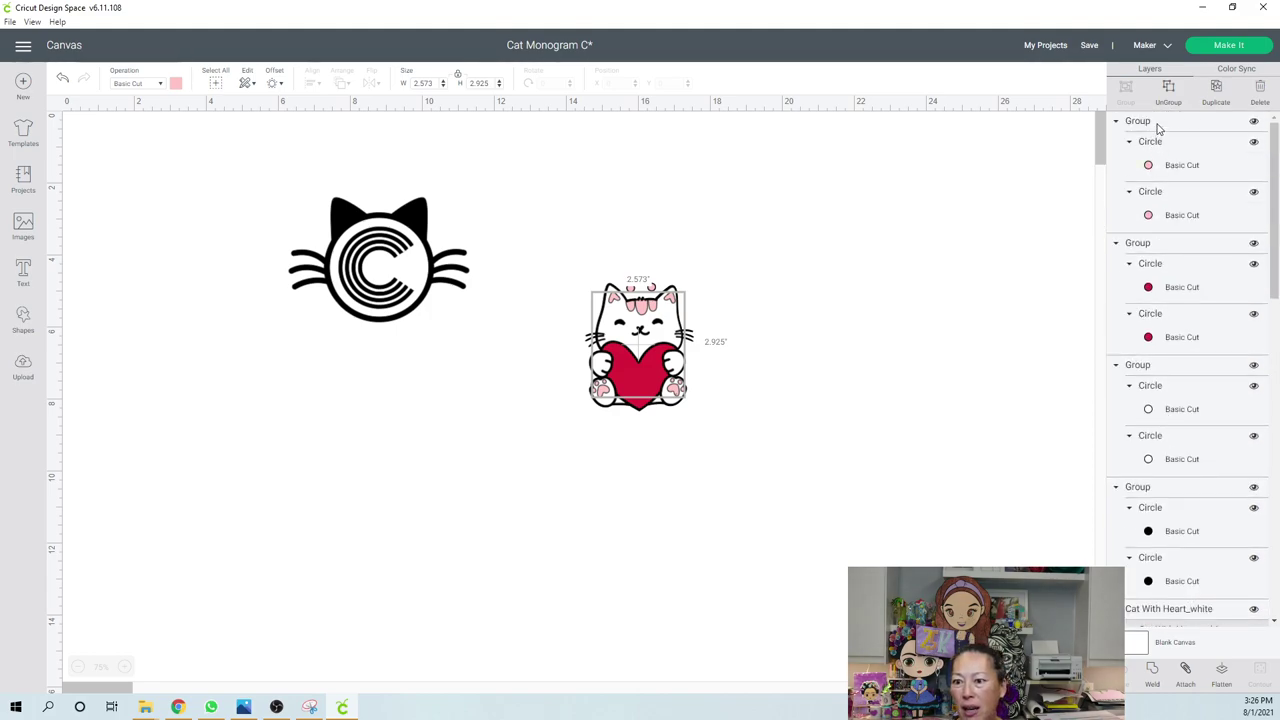
shift+click(1157, 122)
click(1186, 668)
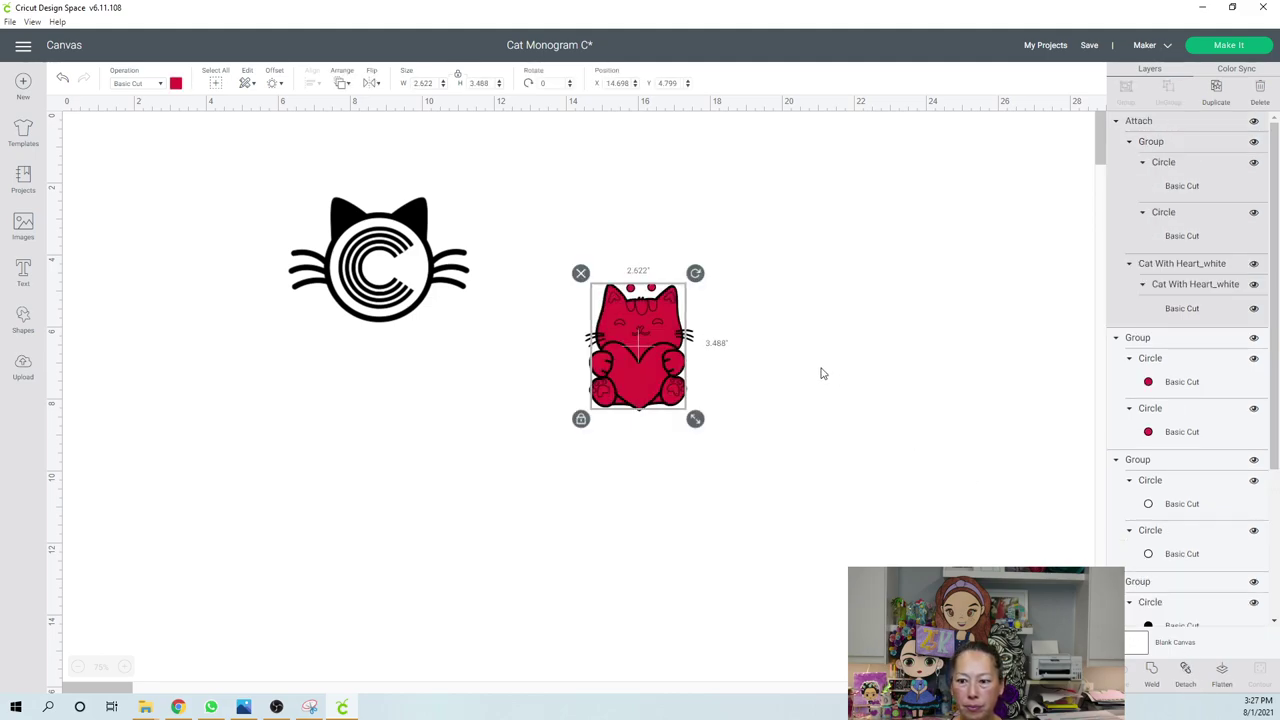
click(63, 80)
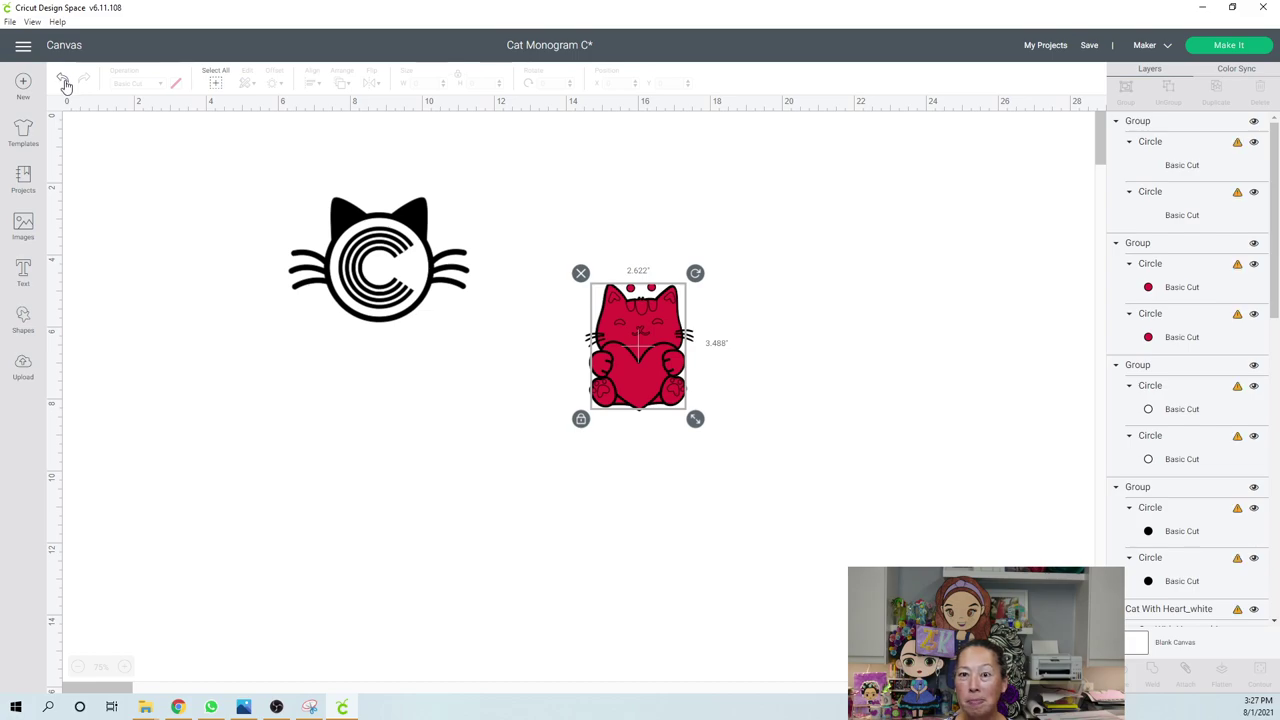
click(63, 82)
- Ungroup the remaining outer cat-with-heart group to separate it into one layer group per color
scroll(1170, 400, down, 5)
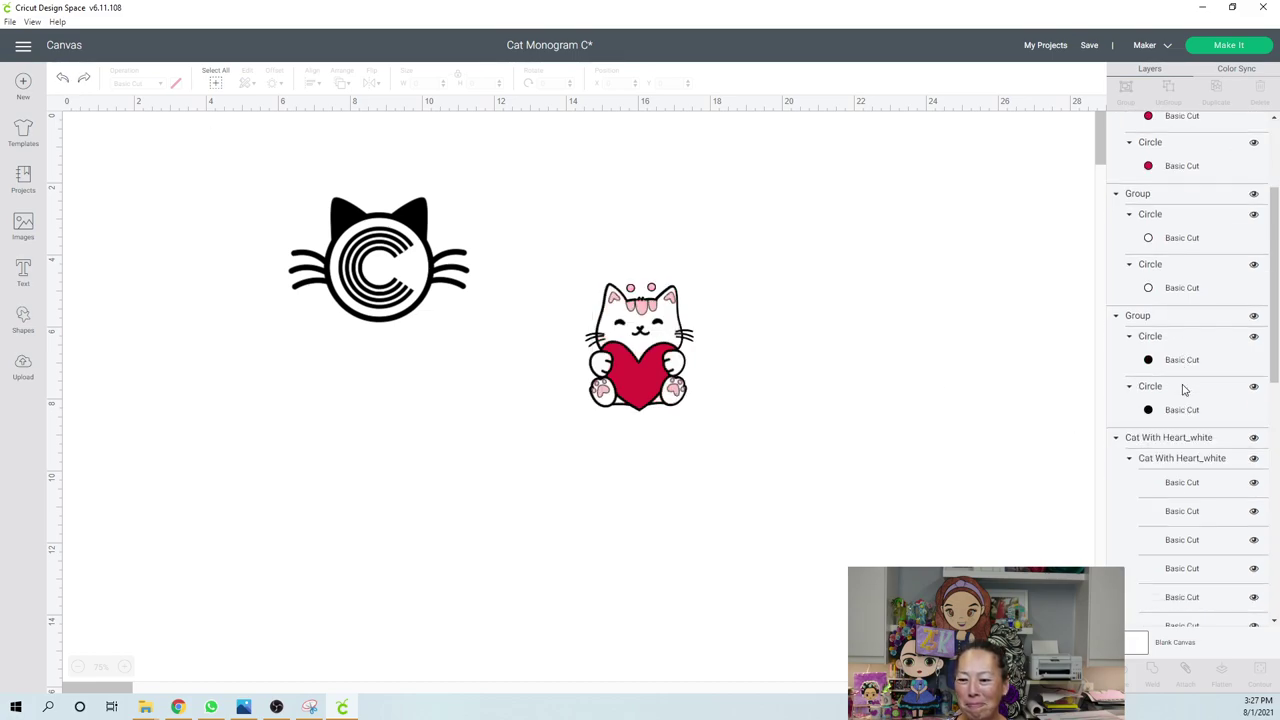
click(1177, 277)
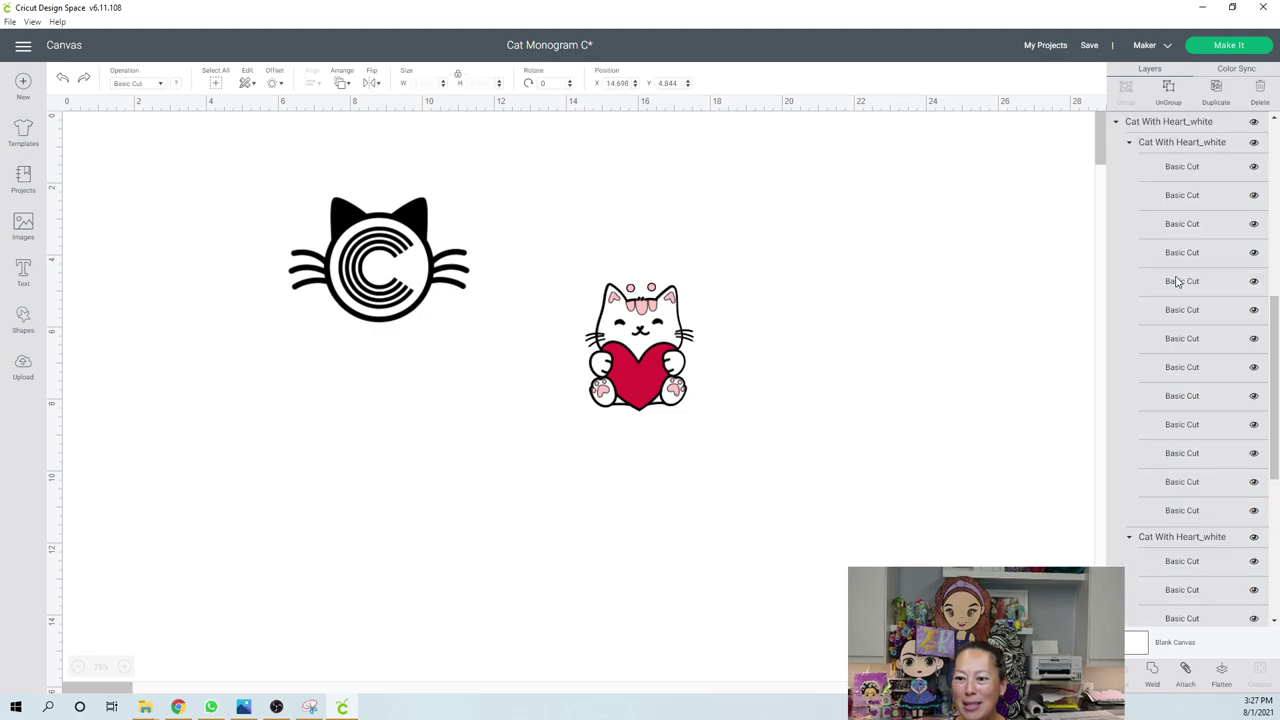
click(1172, 92)
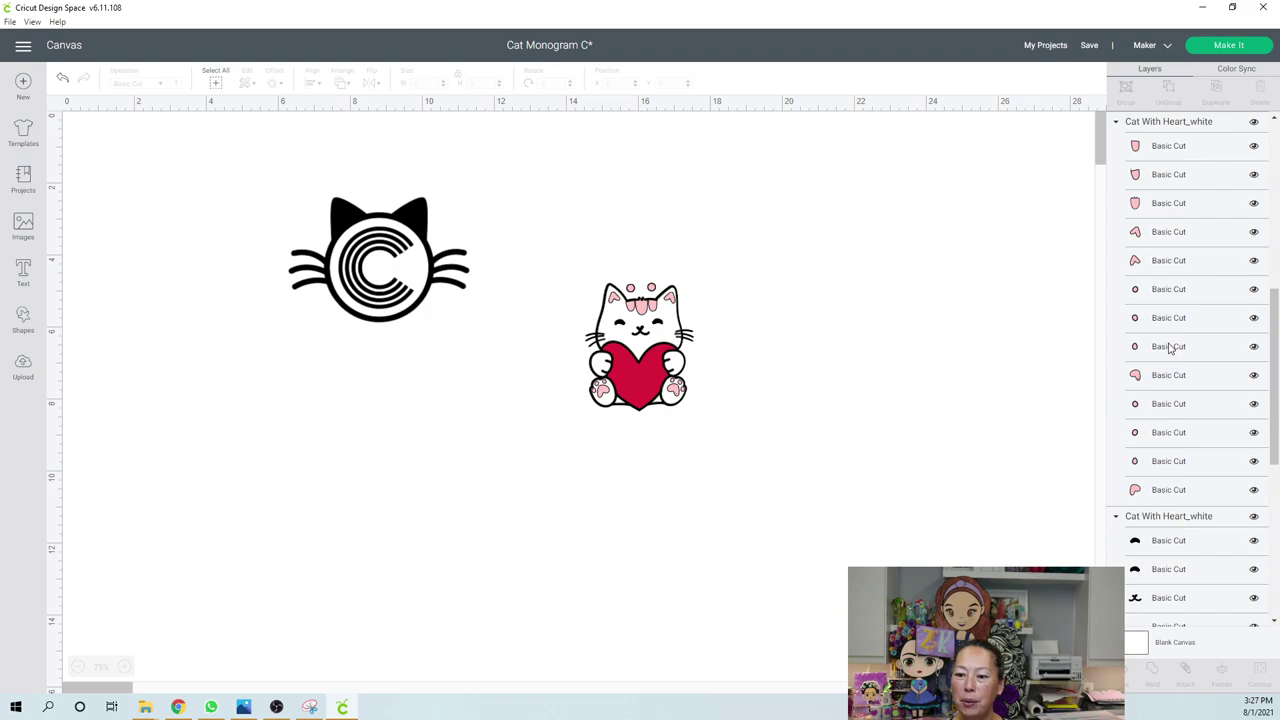
- Attach the light pink cat pieces to the light pink circle group and move the set beside the cat, at about X 21.2, Y 3.8
click(1208, 126)
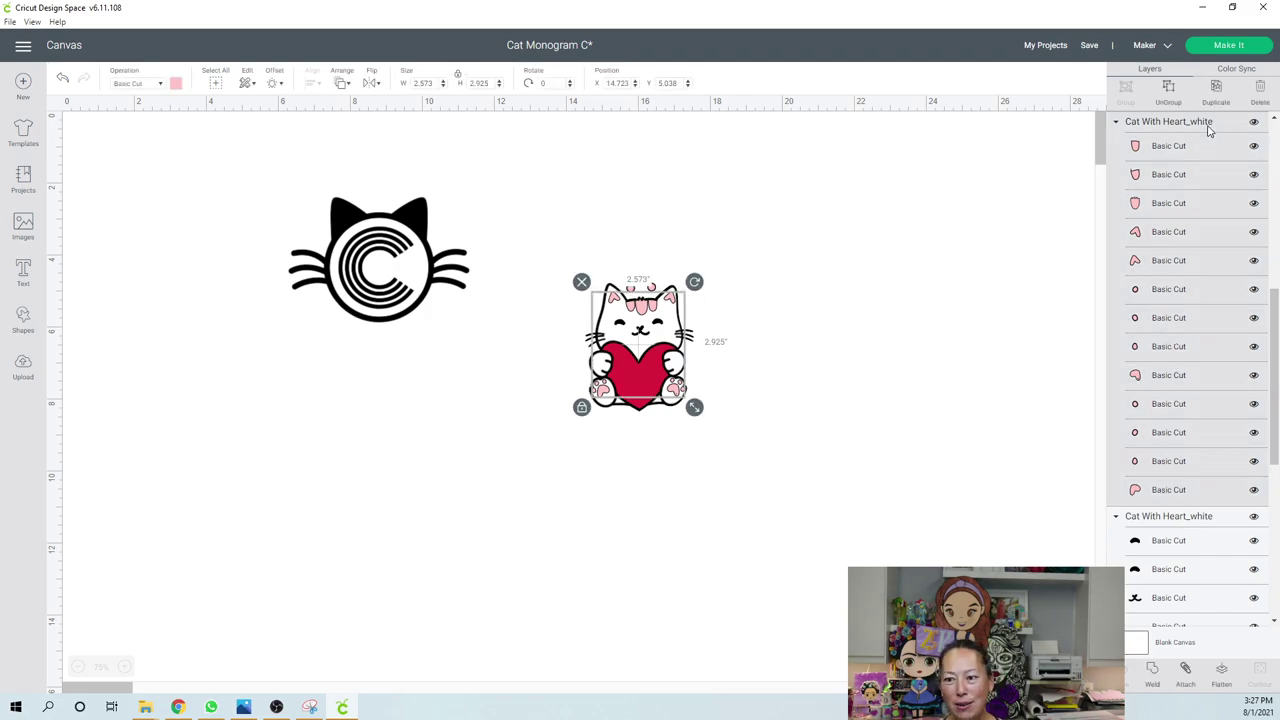
scroll(1191, 289, up, 3)
scroll(1191, 292, up, 3)
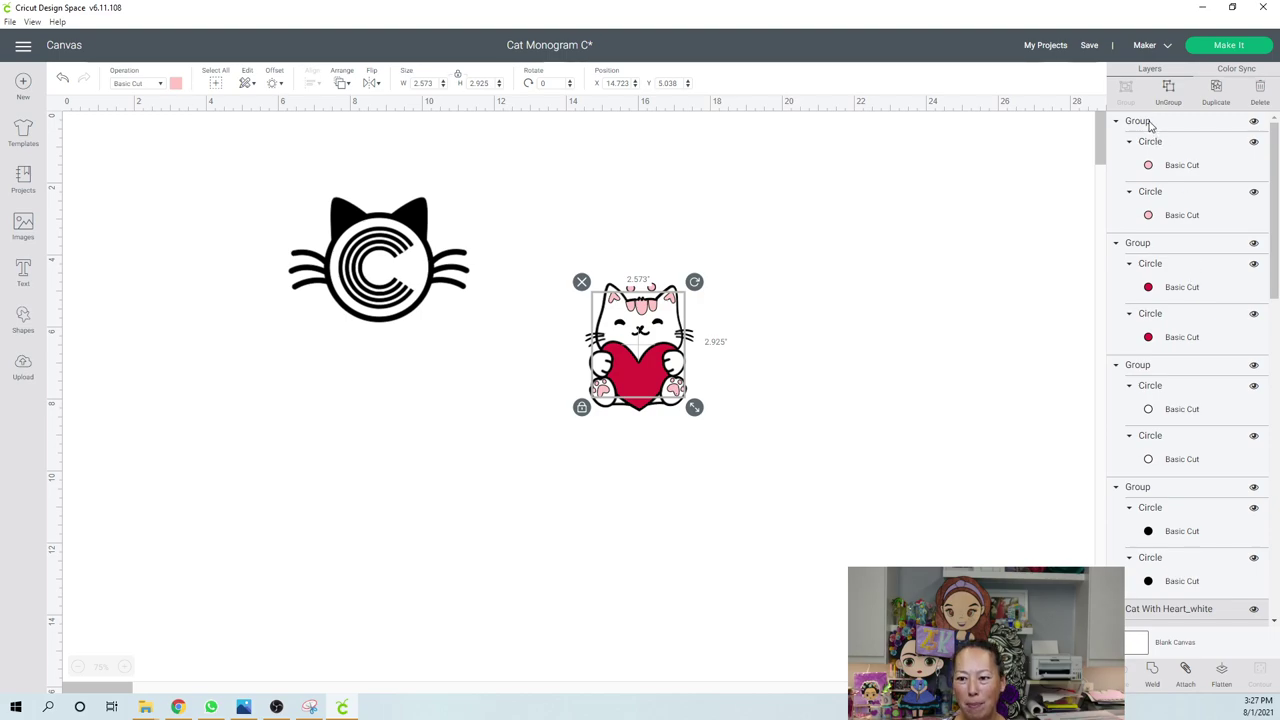
shift+click(1150, 124)
click(1187, 679)
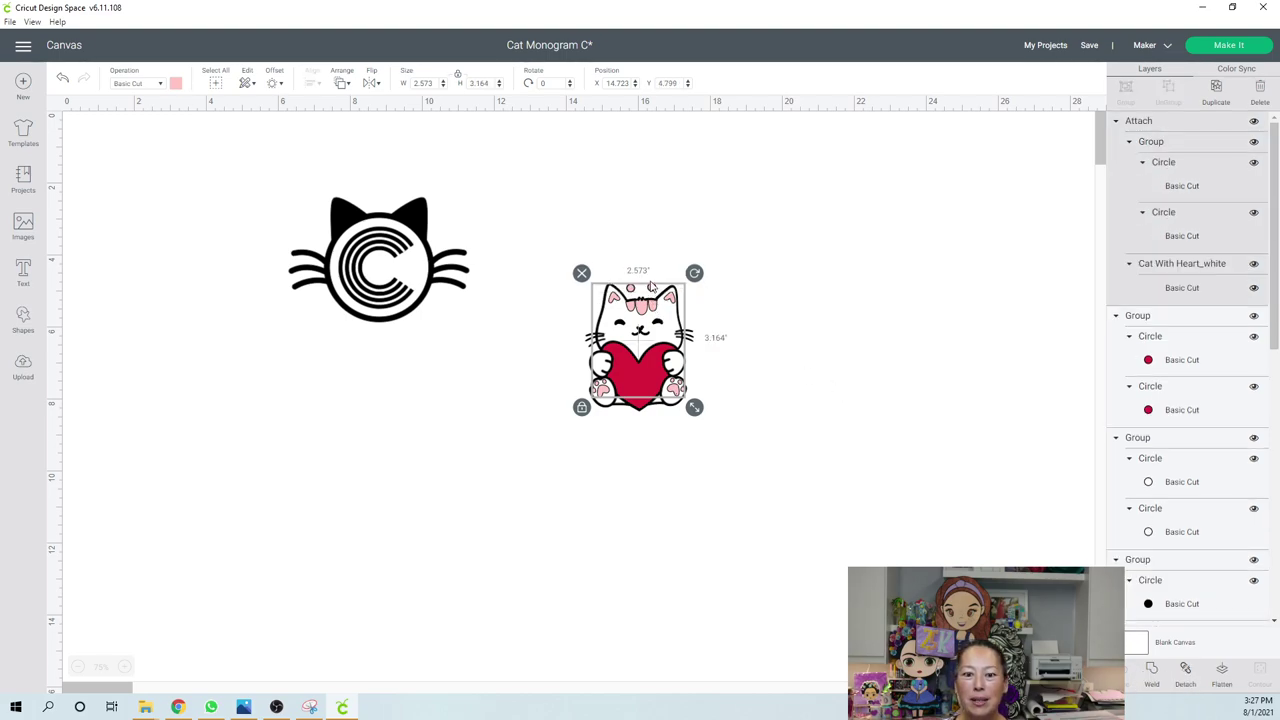
drag(651, 288, 883, 255)
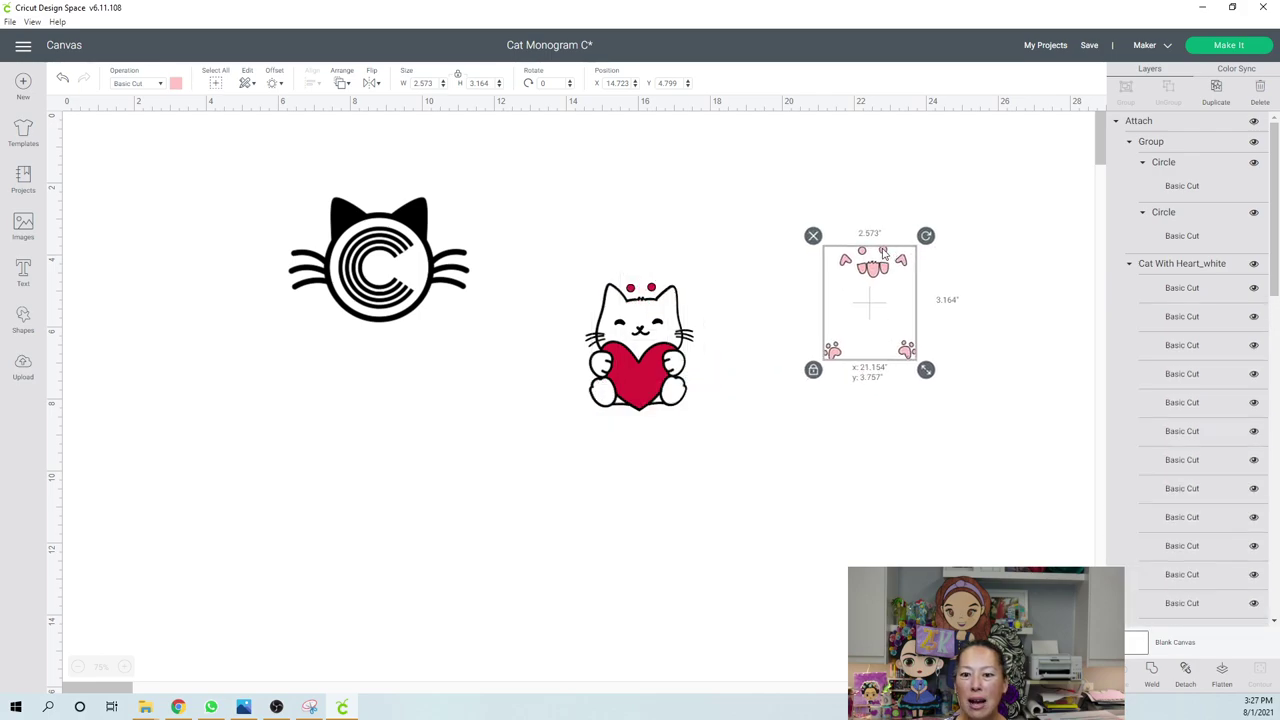
click(874, 258)
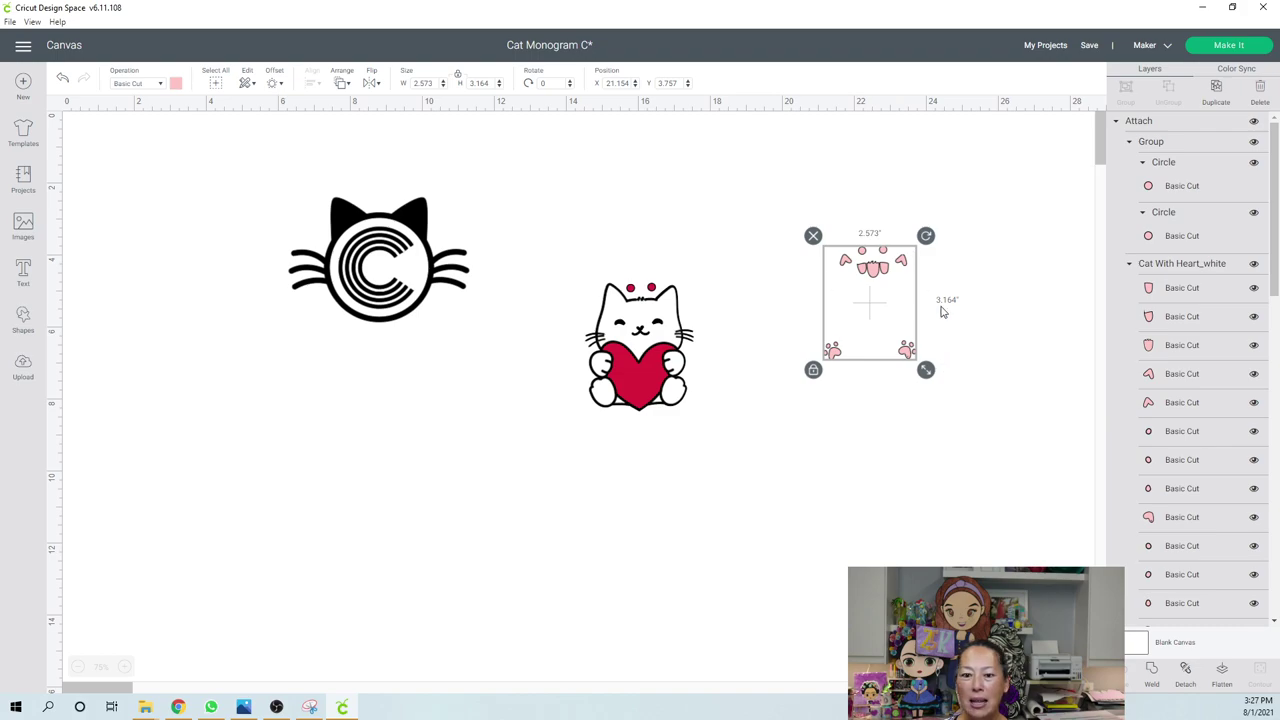
- Attach the red heart to the red circle group and move the set over the light pink set, at about X 21.4, Y 3.7
scroll(1170, 290, down, 10)
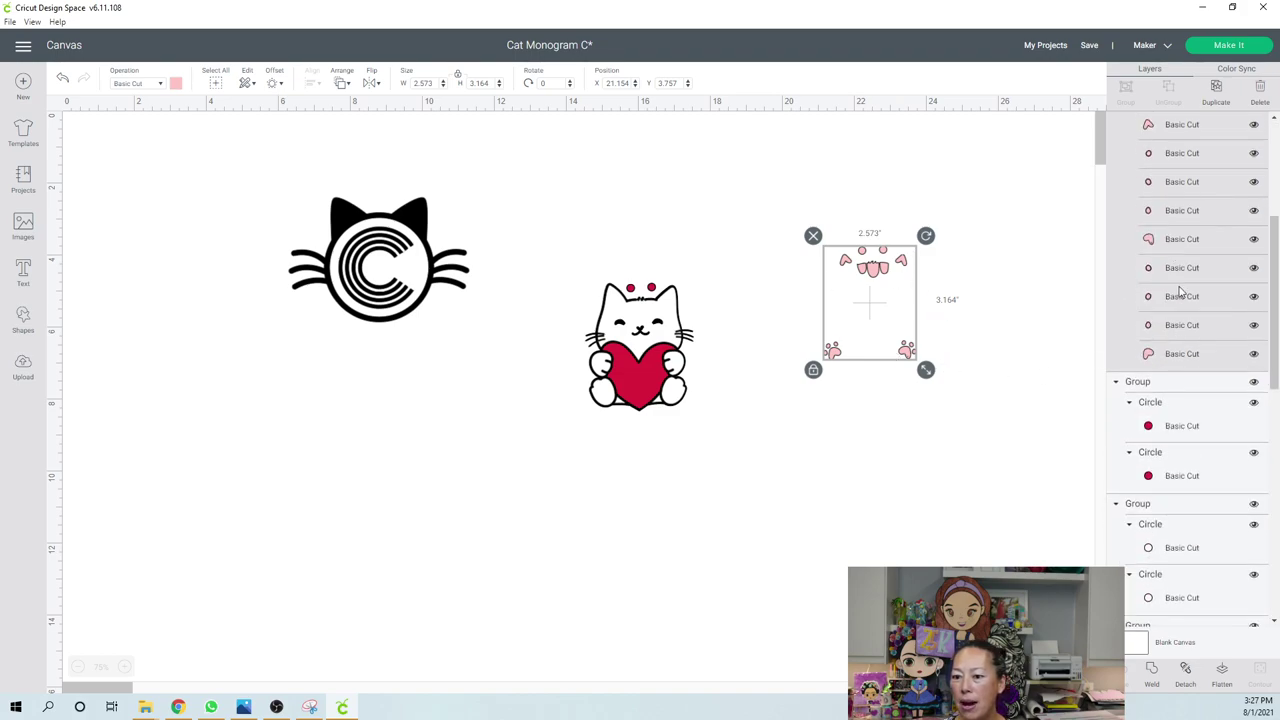
click(1173, 262)
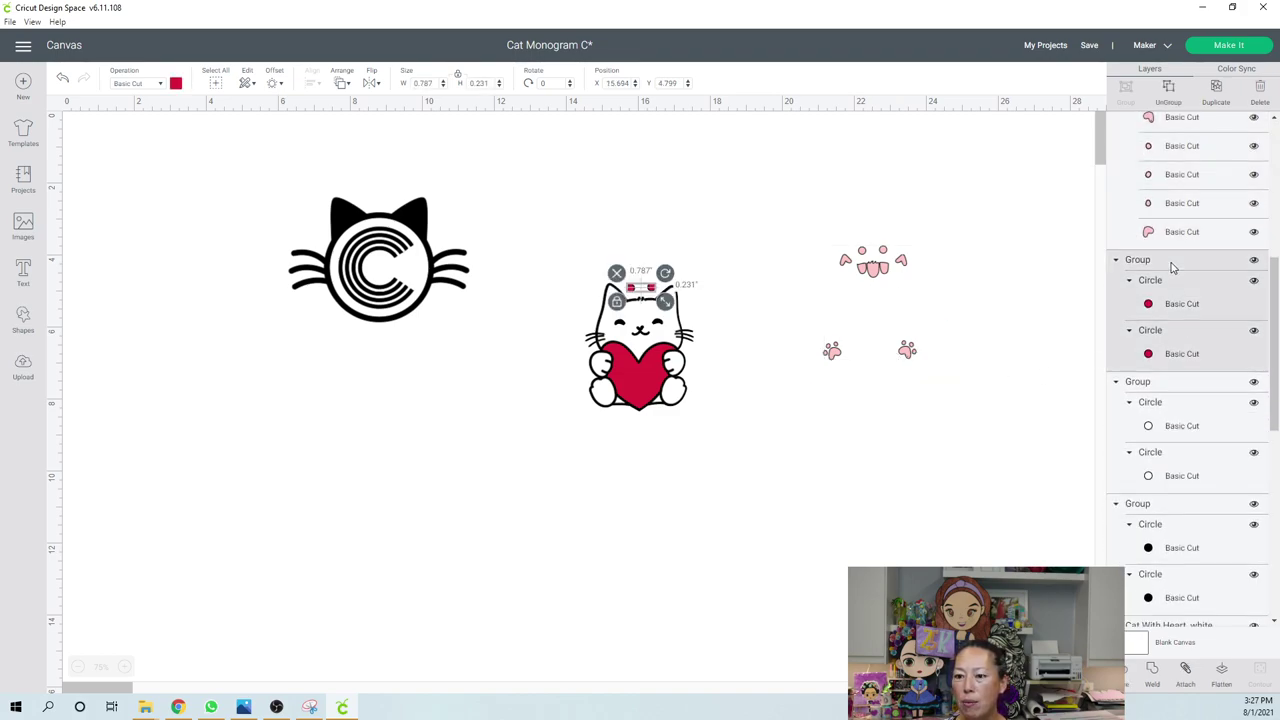
scroll(1186, 350, down, 5)
scroll(1186, 350, down, 5)
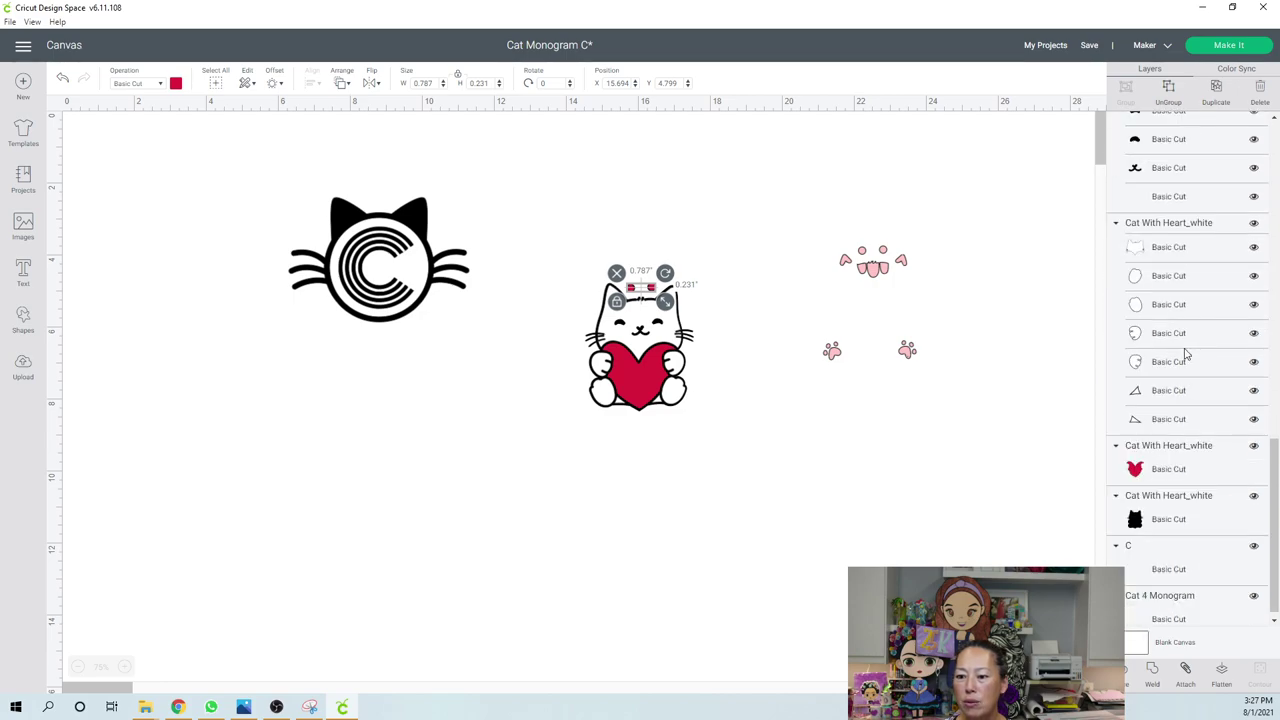
shift+click(1180, 458)
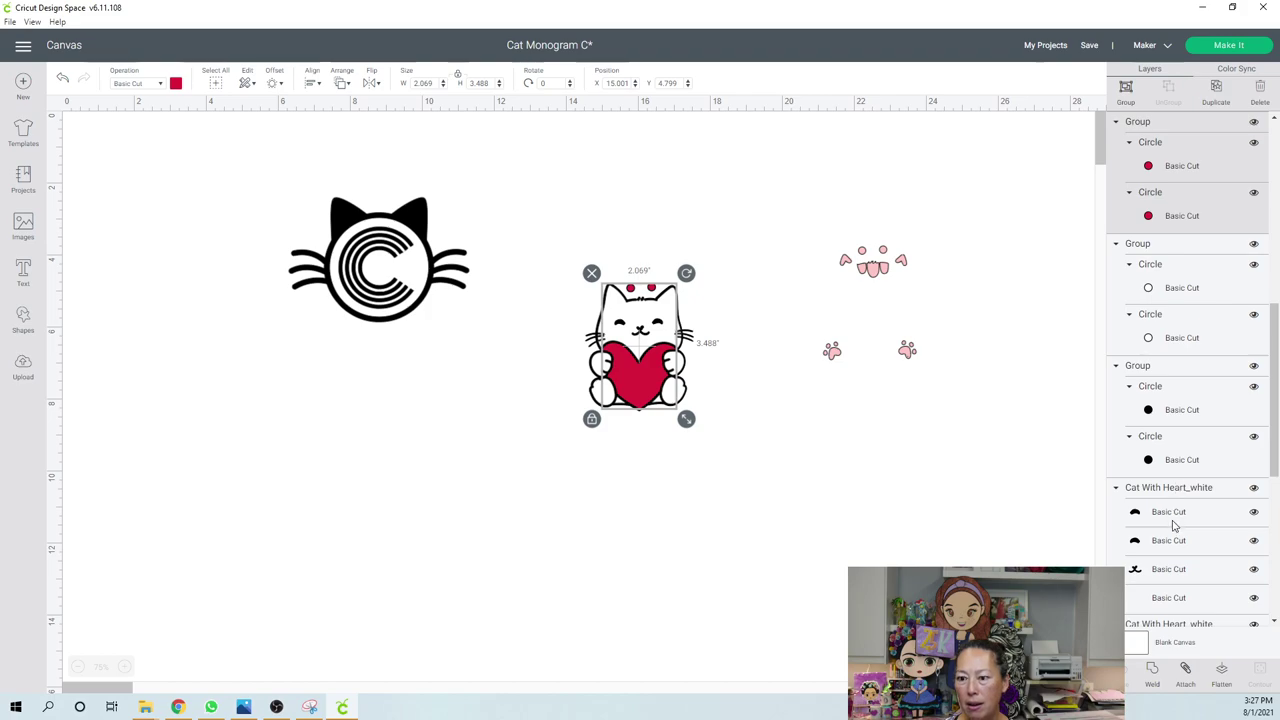
click(1185, 672)
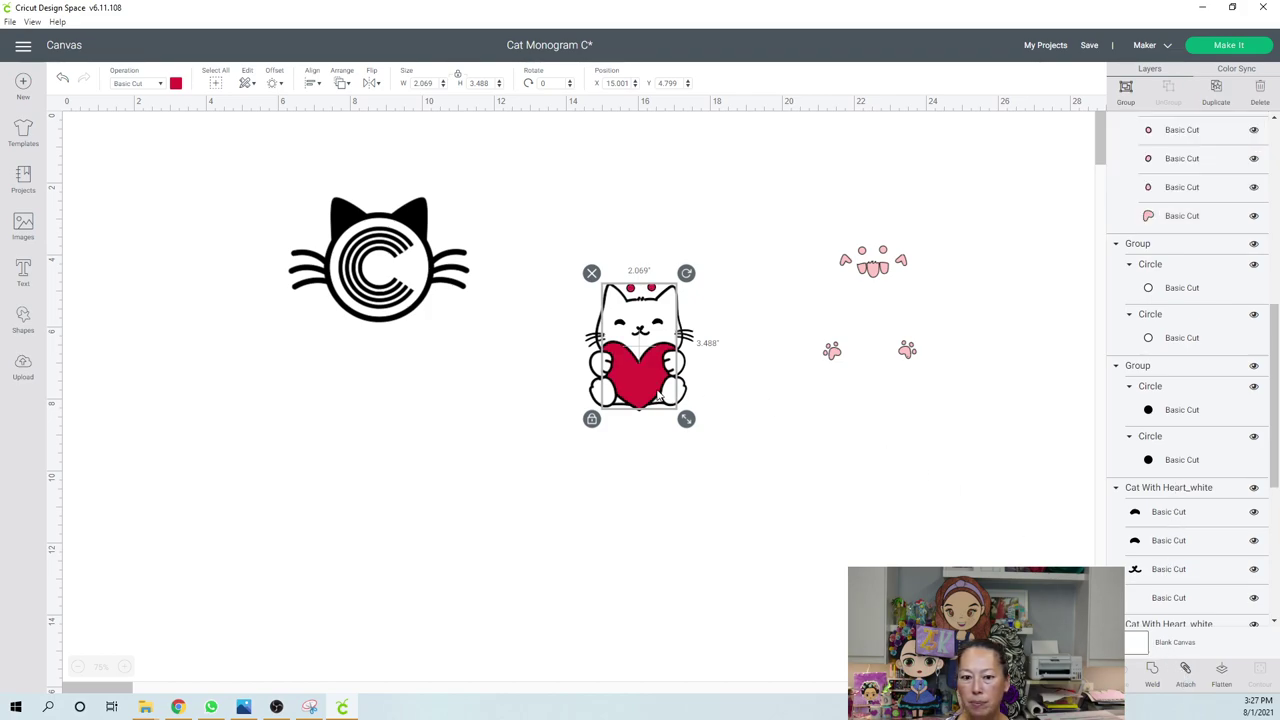
drag(657, 398, 882, 344)
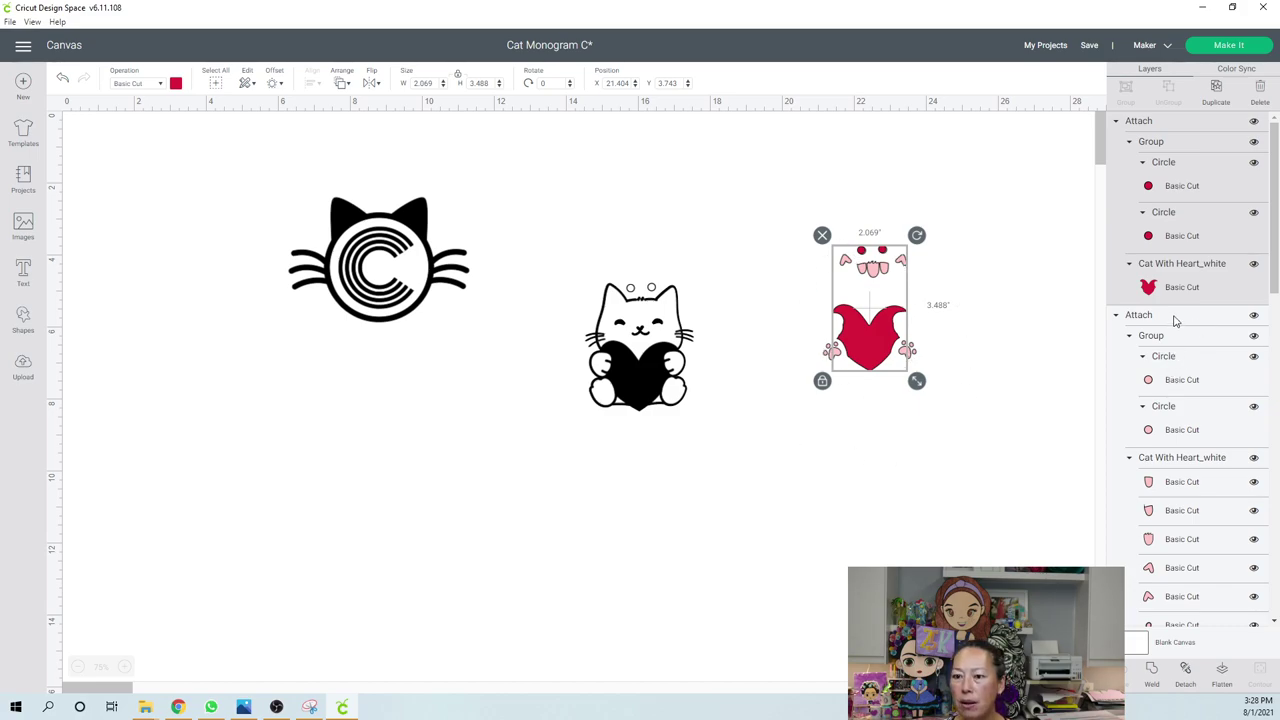
- Attach the white cat pieces to the white circle group and move the set beside the red heart, at about X 23.7, Y 6.0
scroll(1177, 300, down, 3)
scroll(1180, 305, down, 5)
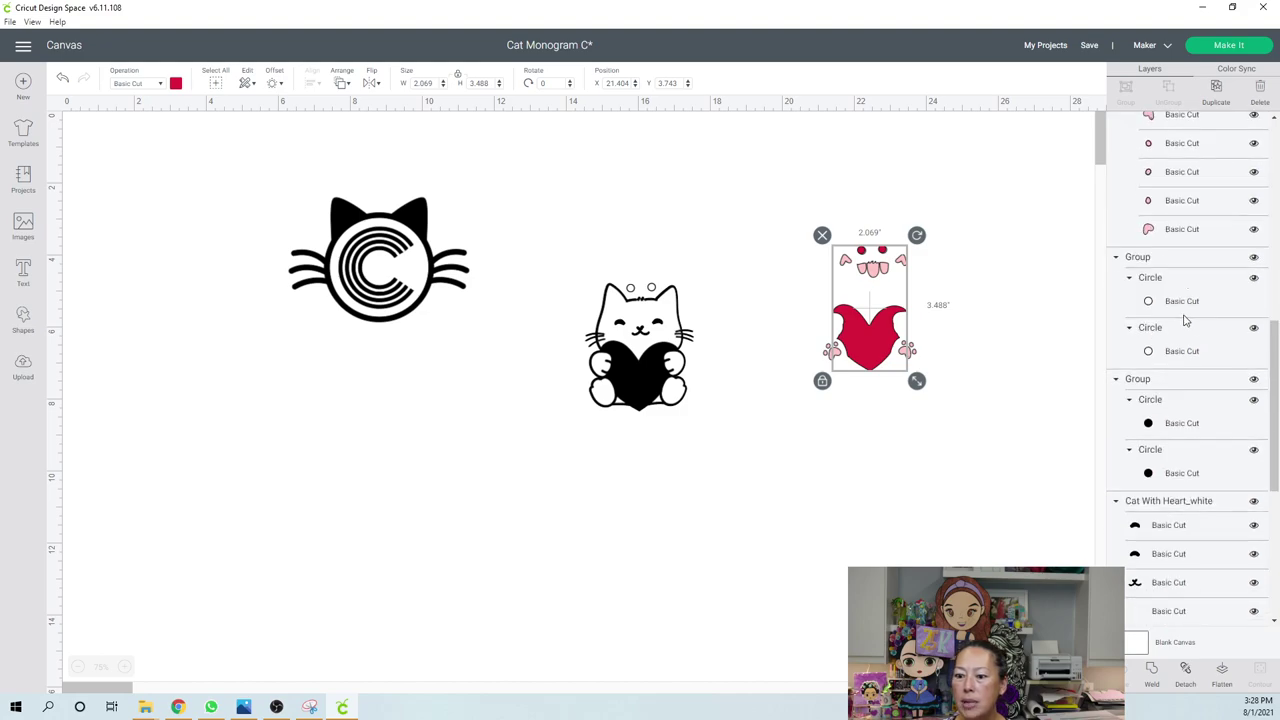
click(1186, 316)
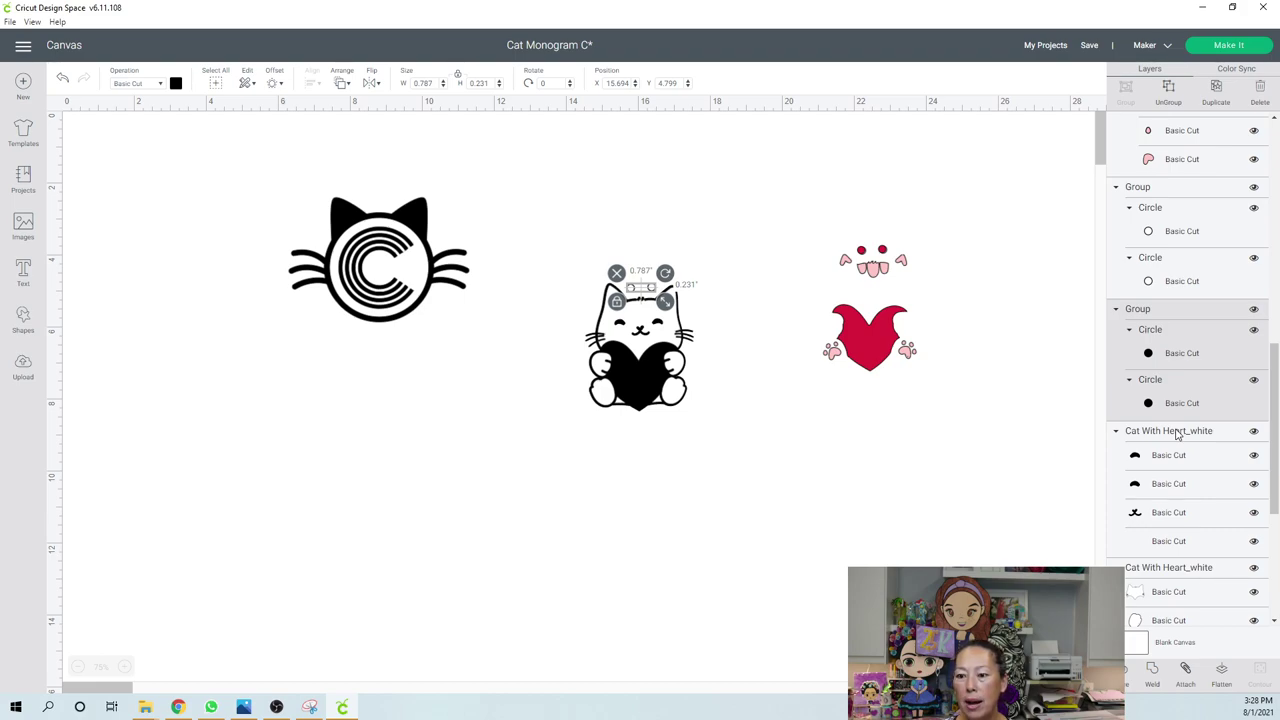
click(1168, 215)
click(1170, 189)
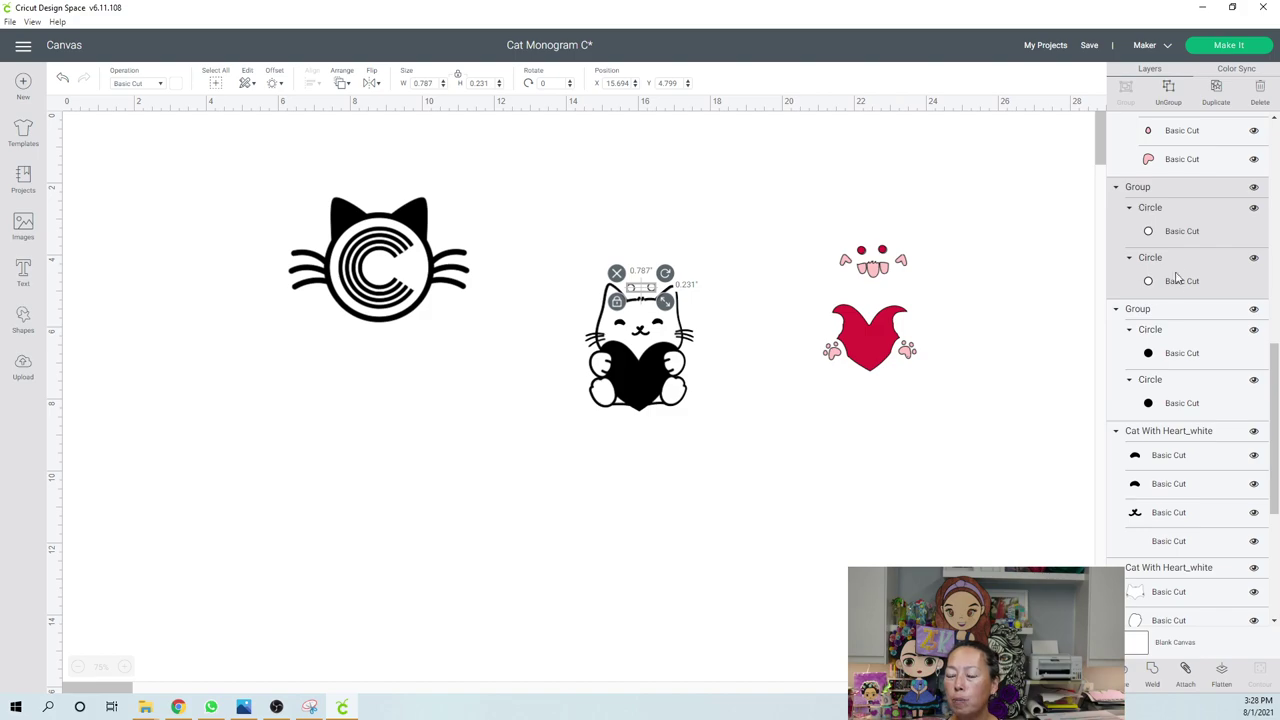
scroll(1179, 292, down, 2)
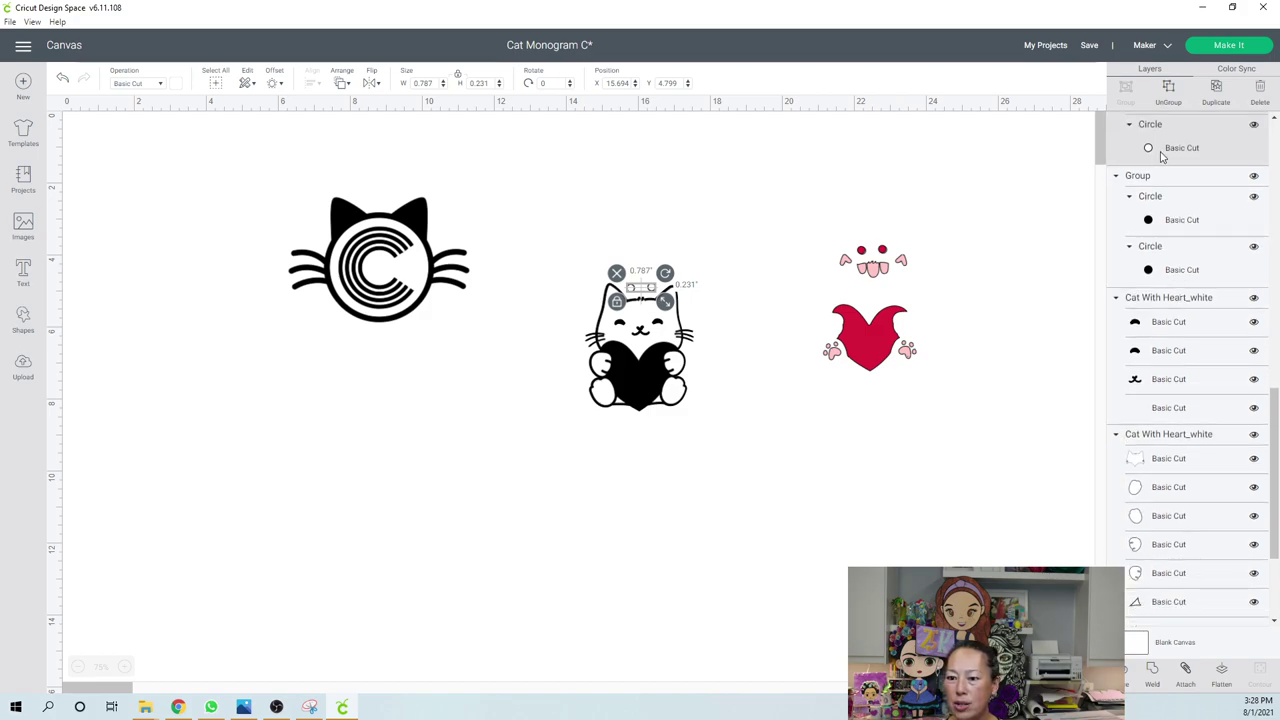
scroll(1161, 163, up, 2)
scroll(1177, 282, down, 3)
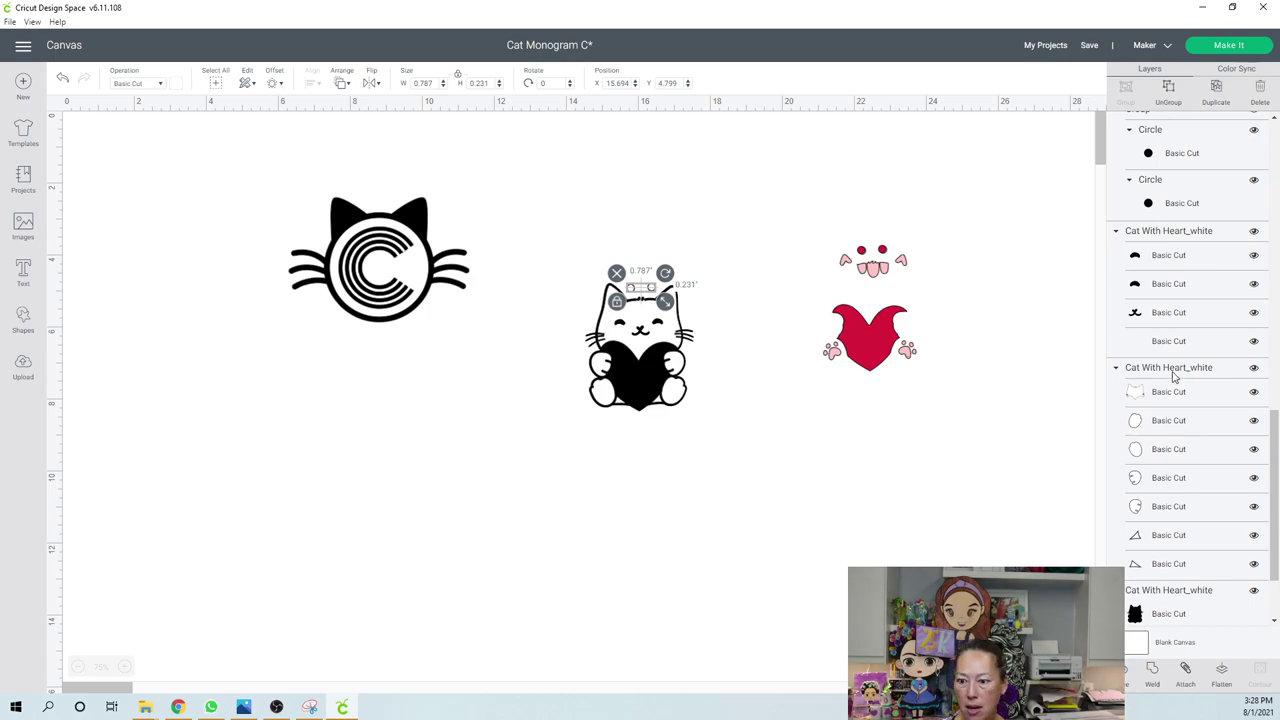
click(1175, 368)
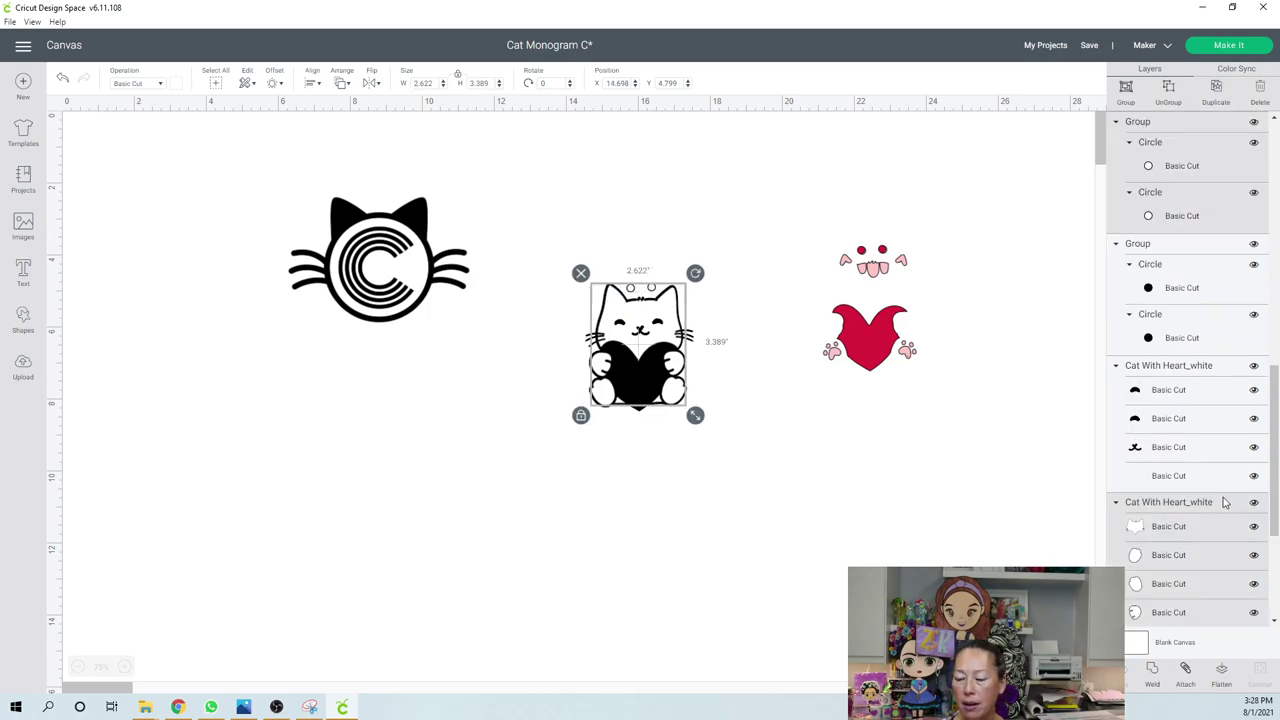
click(1153, 672)
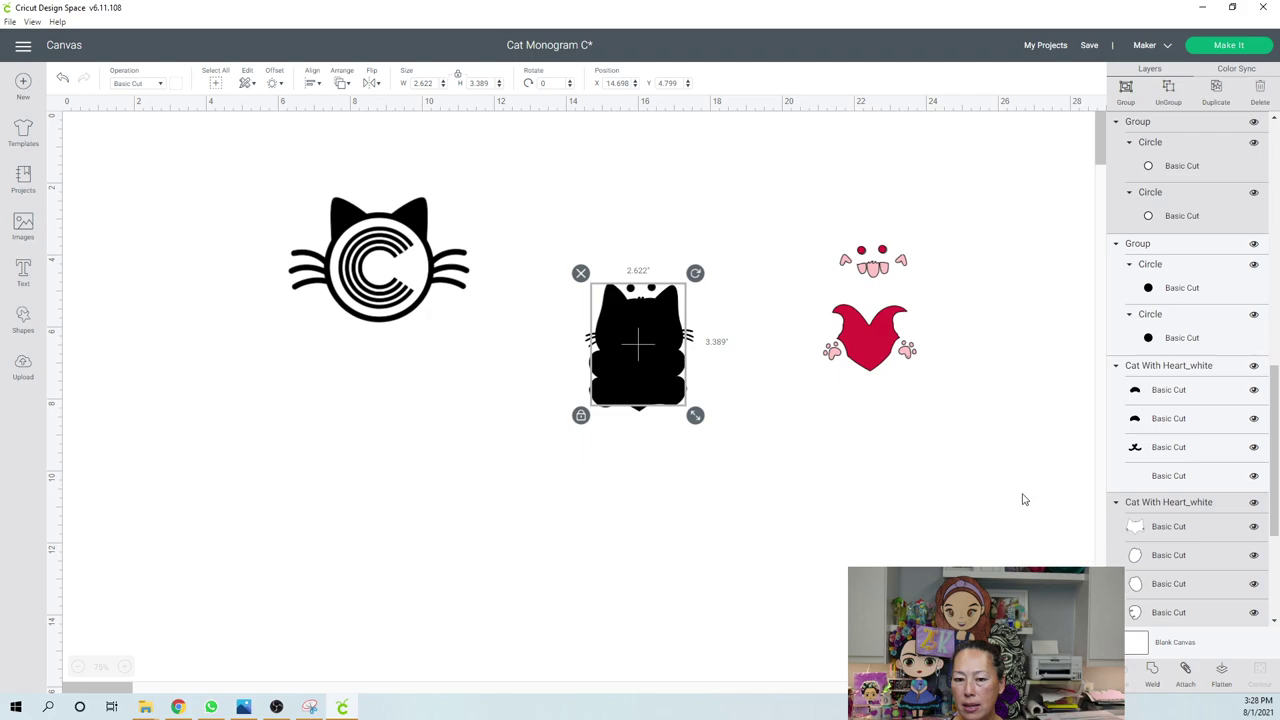
key(ctrl+z)
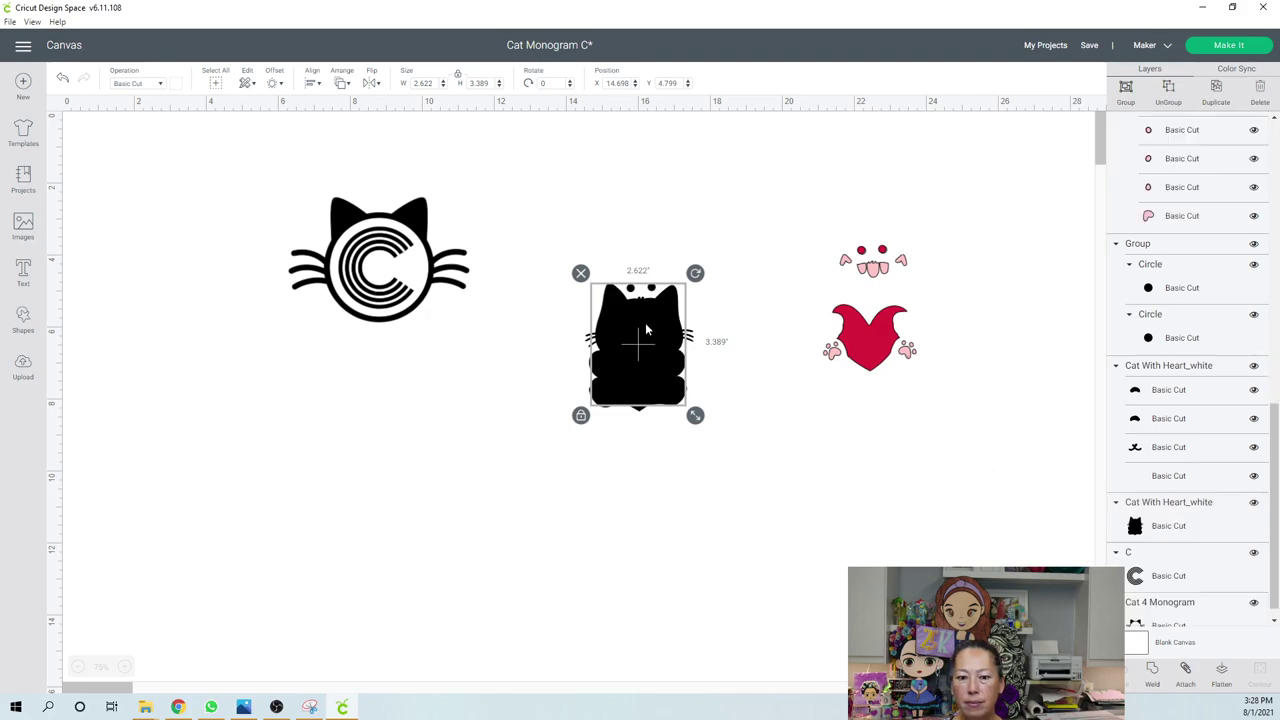
drag(645, 330, 968, 373)
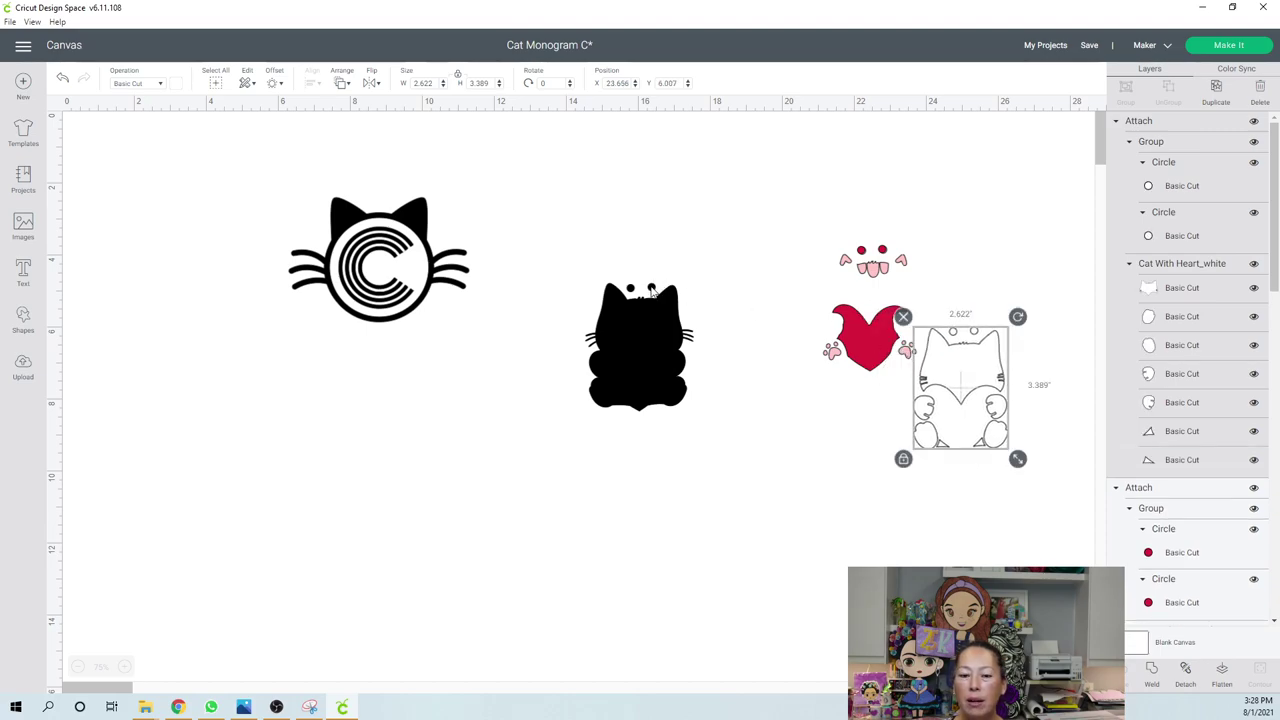
- Duplicate the black cat silhouette with its face pieces and circles, and place the copy below the monogram at about X 5.8, Y 7.7
click(651, 289)
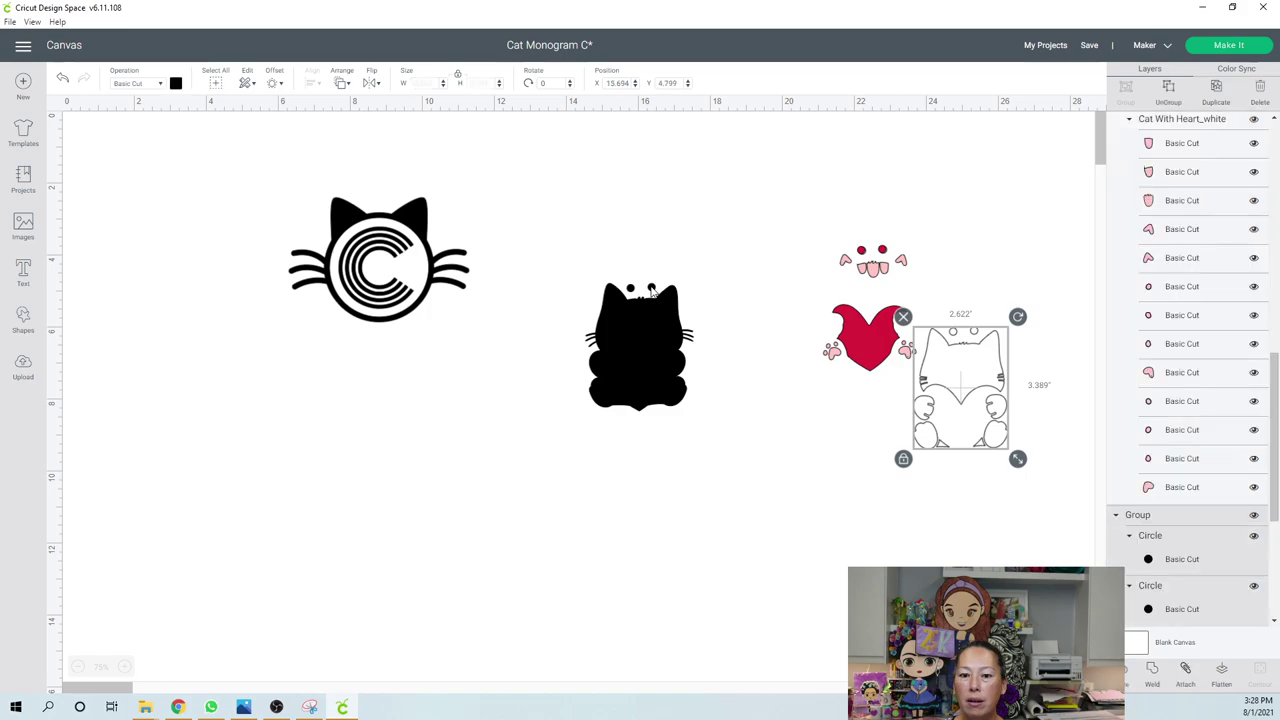
click(716, 285)
drag(587, 248, 706, 443)
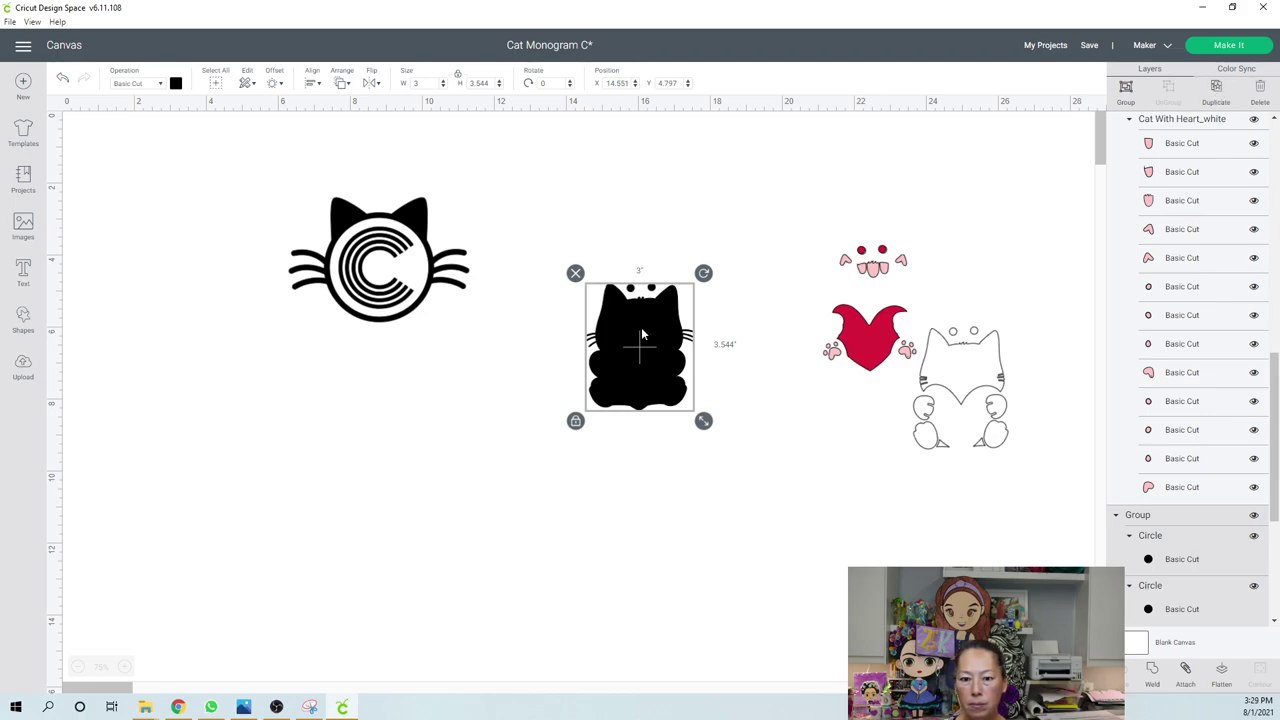
key(ctrl+d)
drag(643, 334, 316, 424)
click(496, 386)
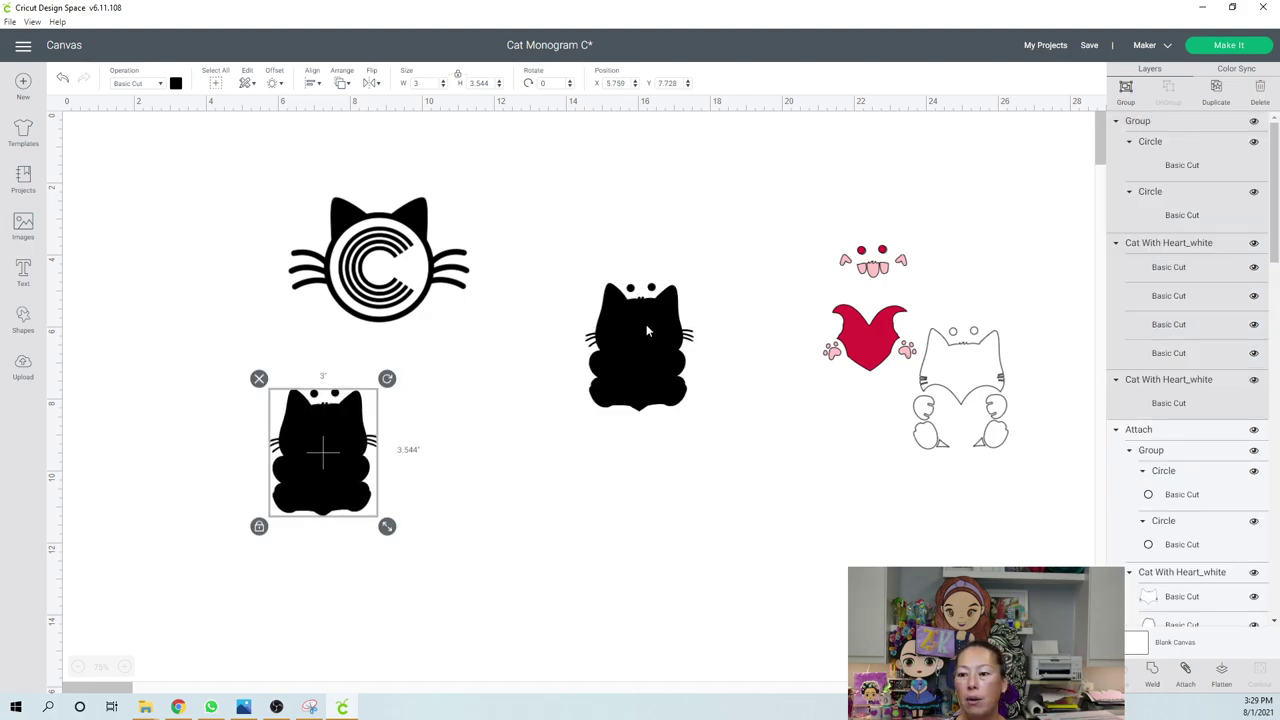
- Attach the original black eyes and mouth pieces to their black circle group and move the set to a clear spot above the cat
click(646, 330)
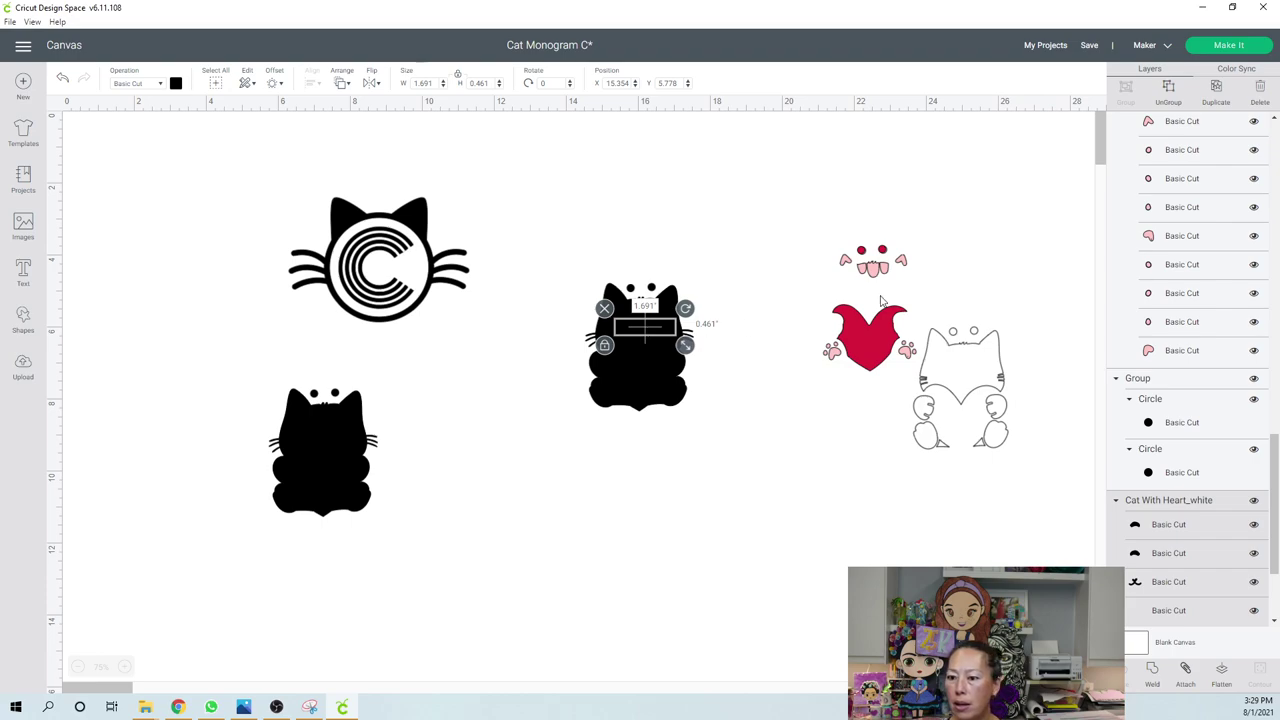
scroll(1168, 500, down, 3)
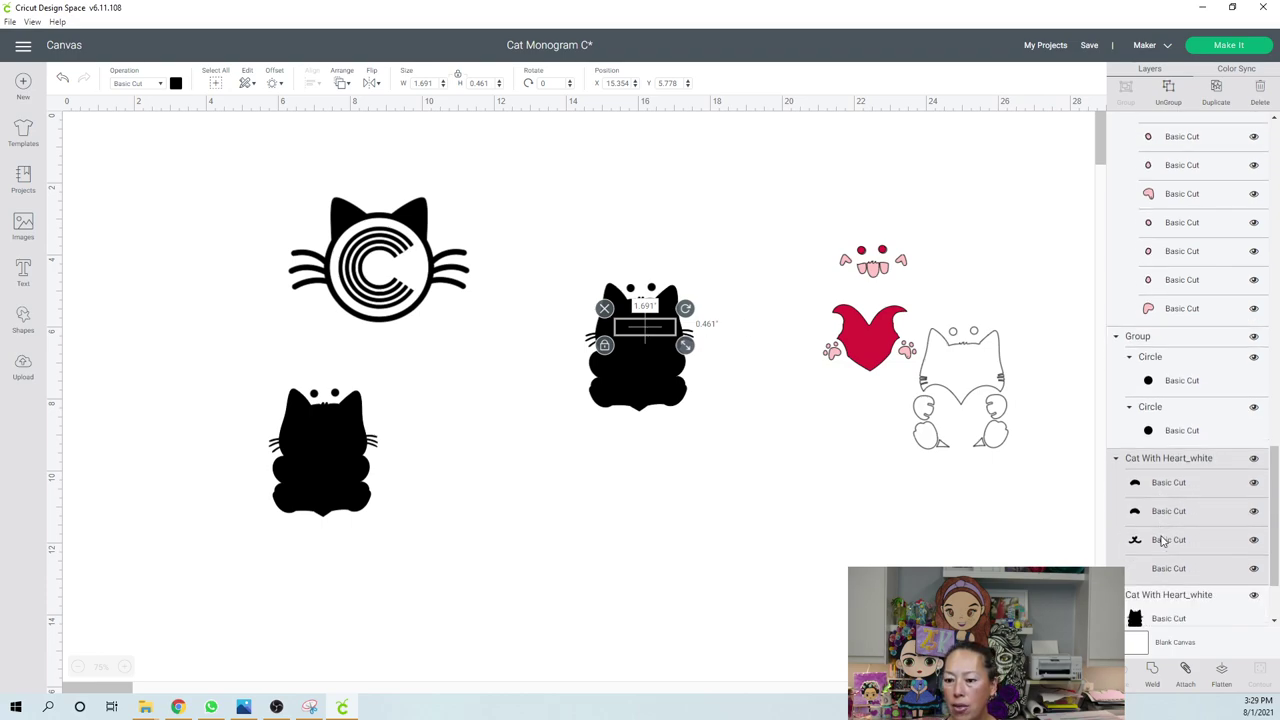
scroll(1177, 430, up, 2)
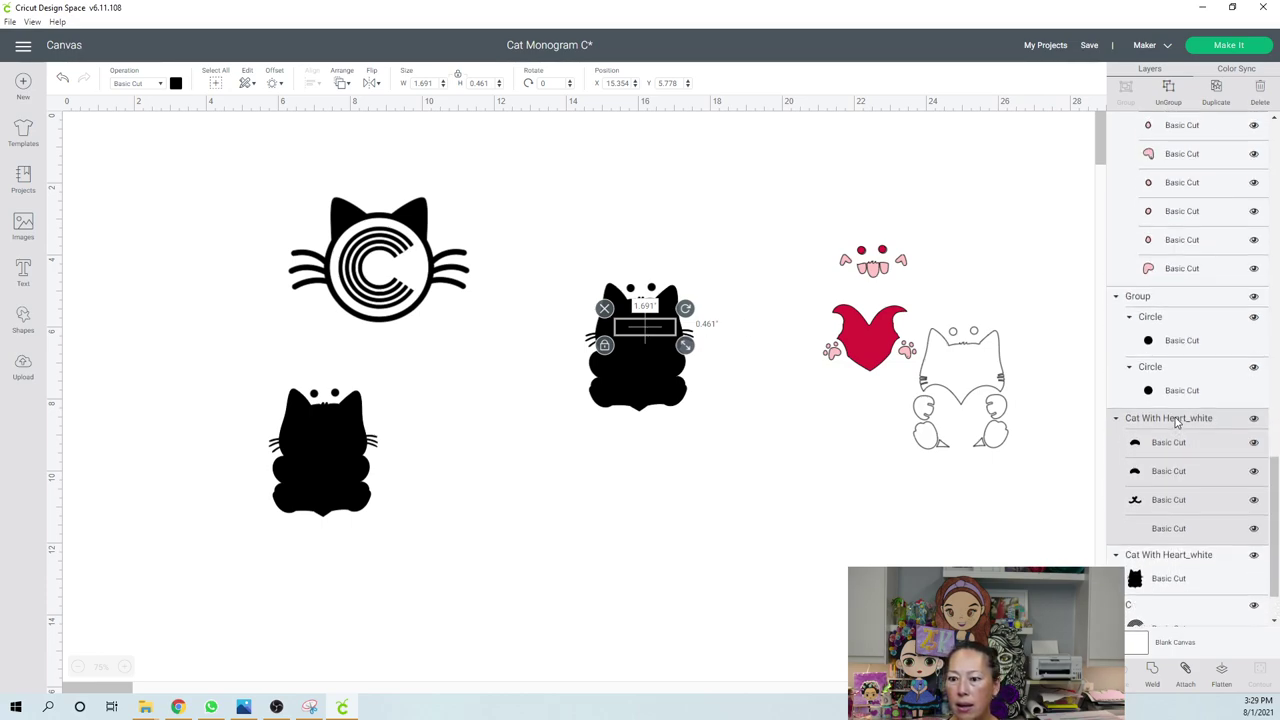
click(1176, 362)
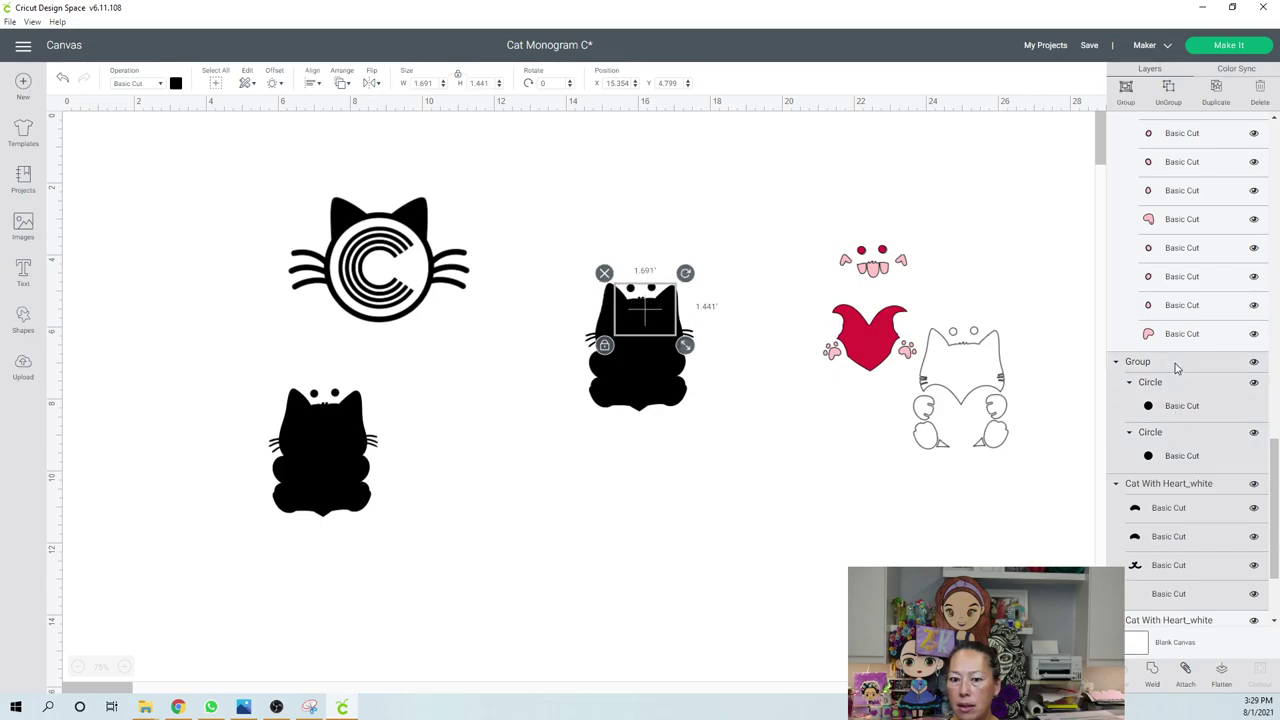
click(1185, 670)
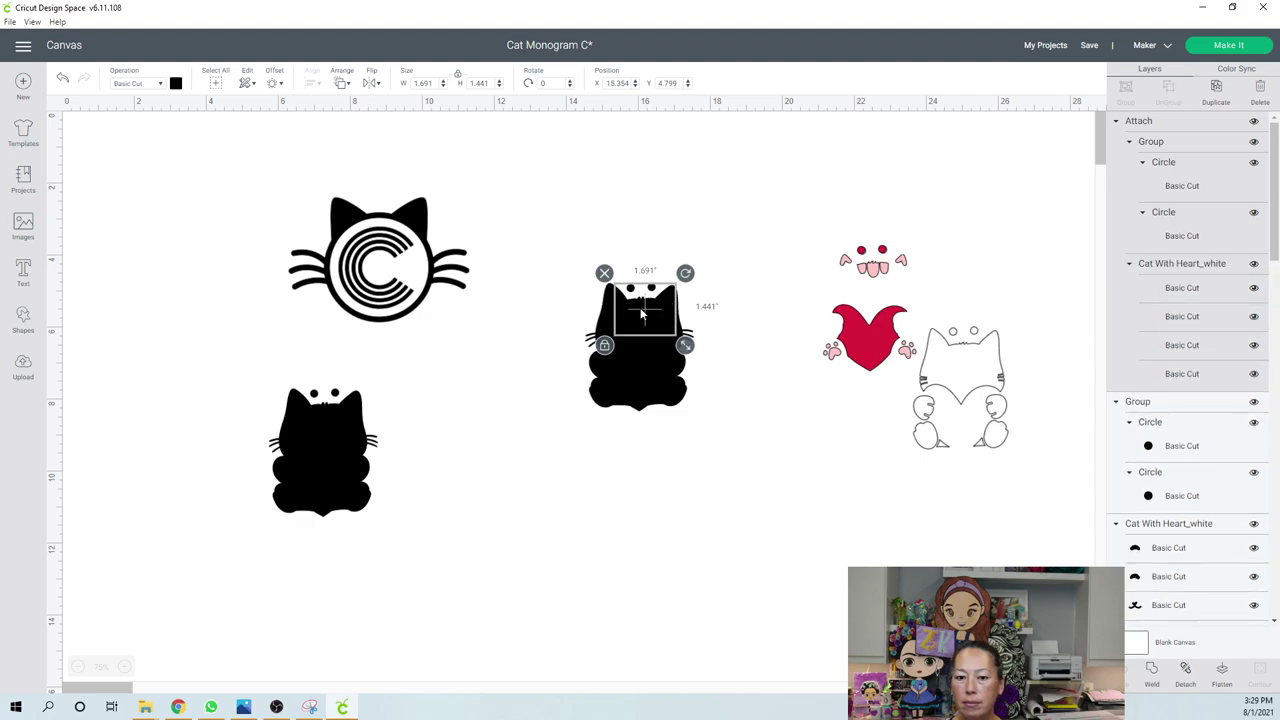
drag(690, 217, 746, 193)
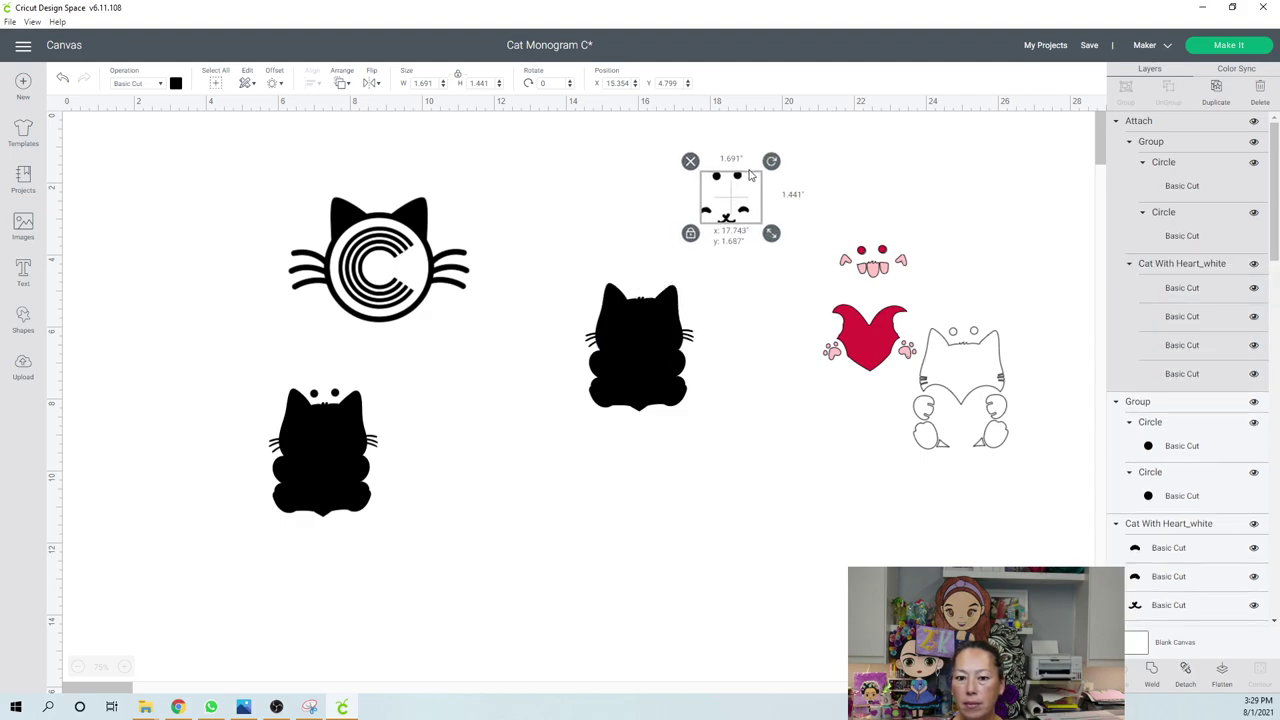
- Delete the original black cat silhouette and select the duplicated silhouette below the monogram
click(659, 364)
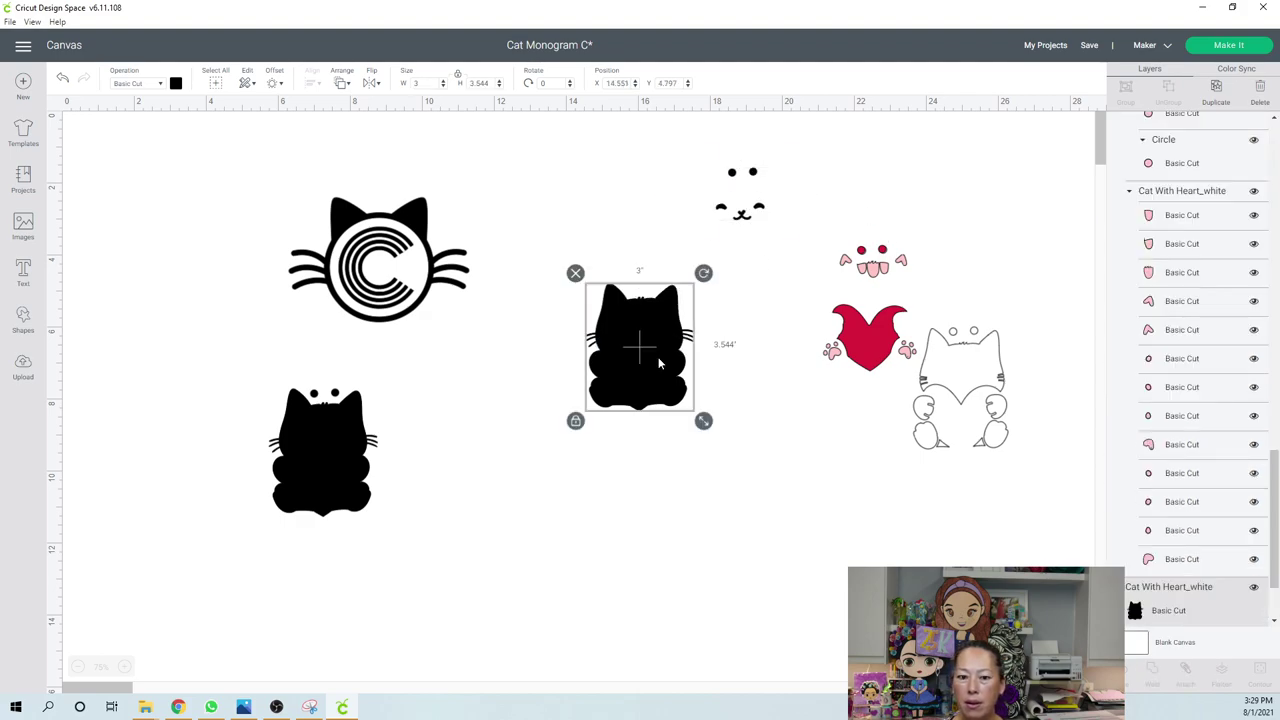
drag(659, 364, 328, 464)
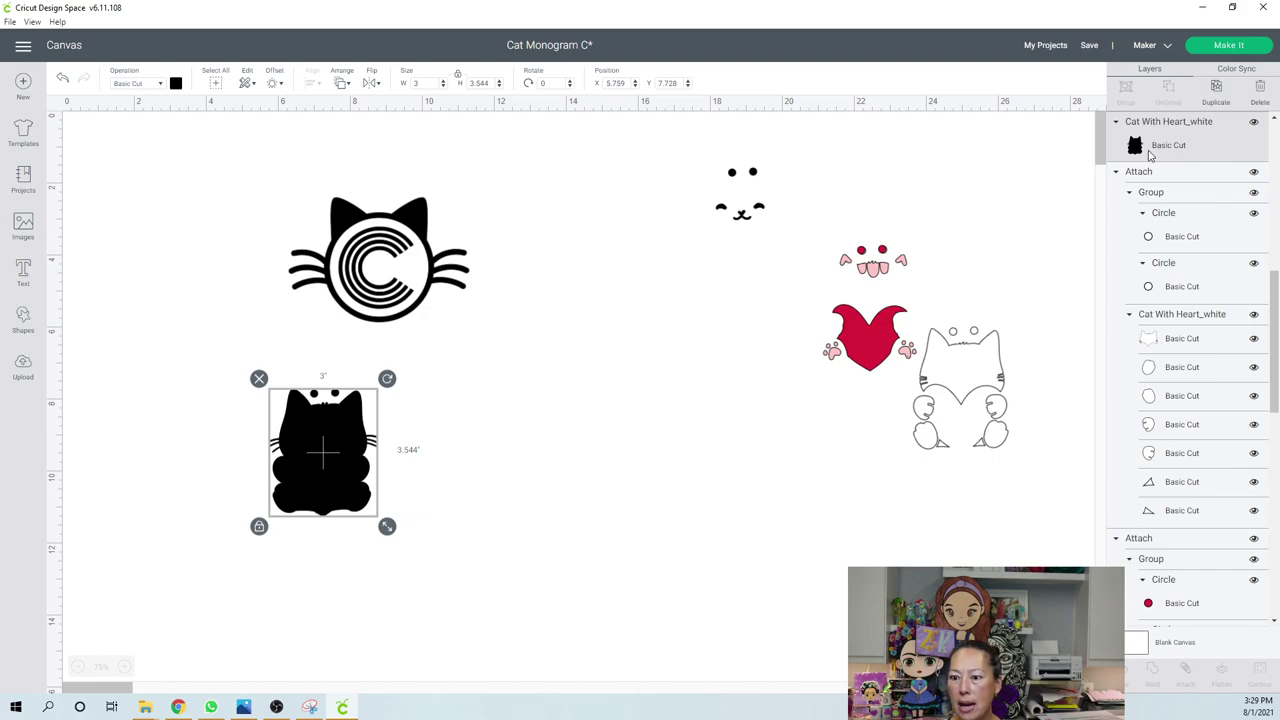
- Attach the duplicated black silhouette to its black circle group and move the set near the other layers, at about X 16.8, Y 6.4
scroll(1155, 160, up, 3)
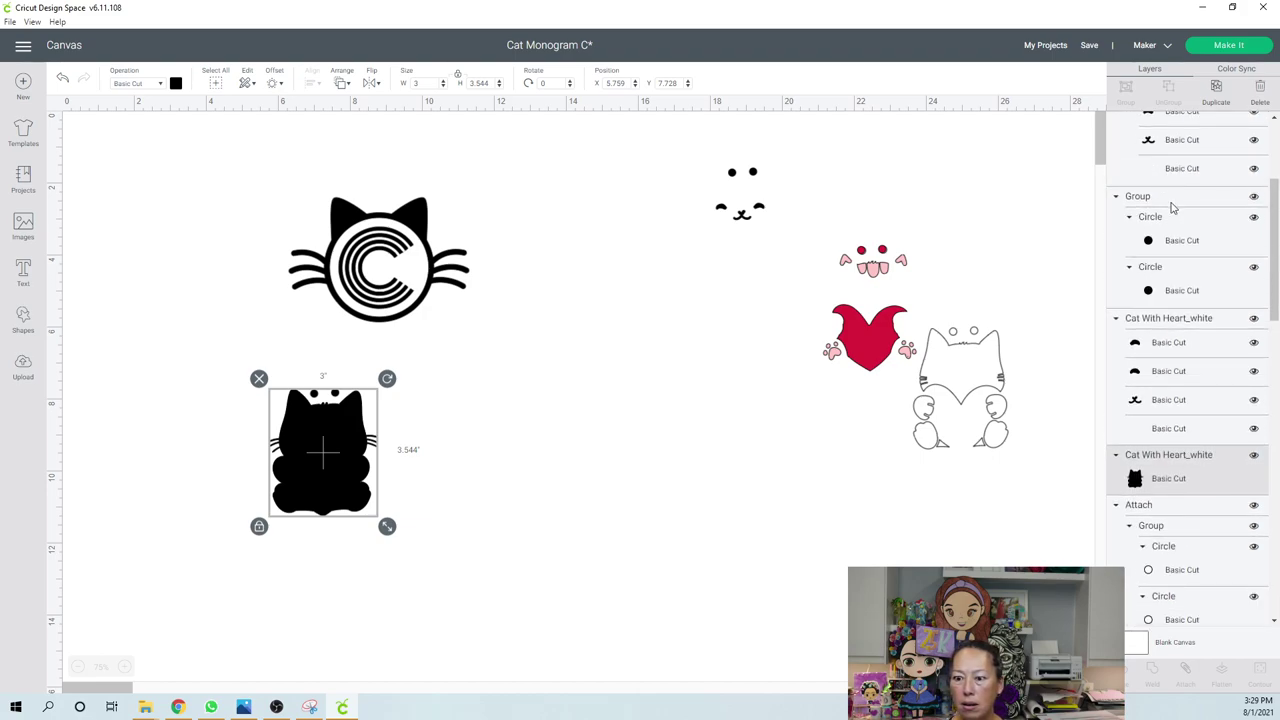
scroll(1173, 207, up, 3)
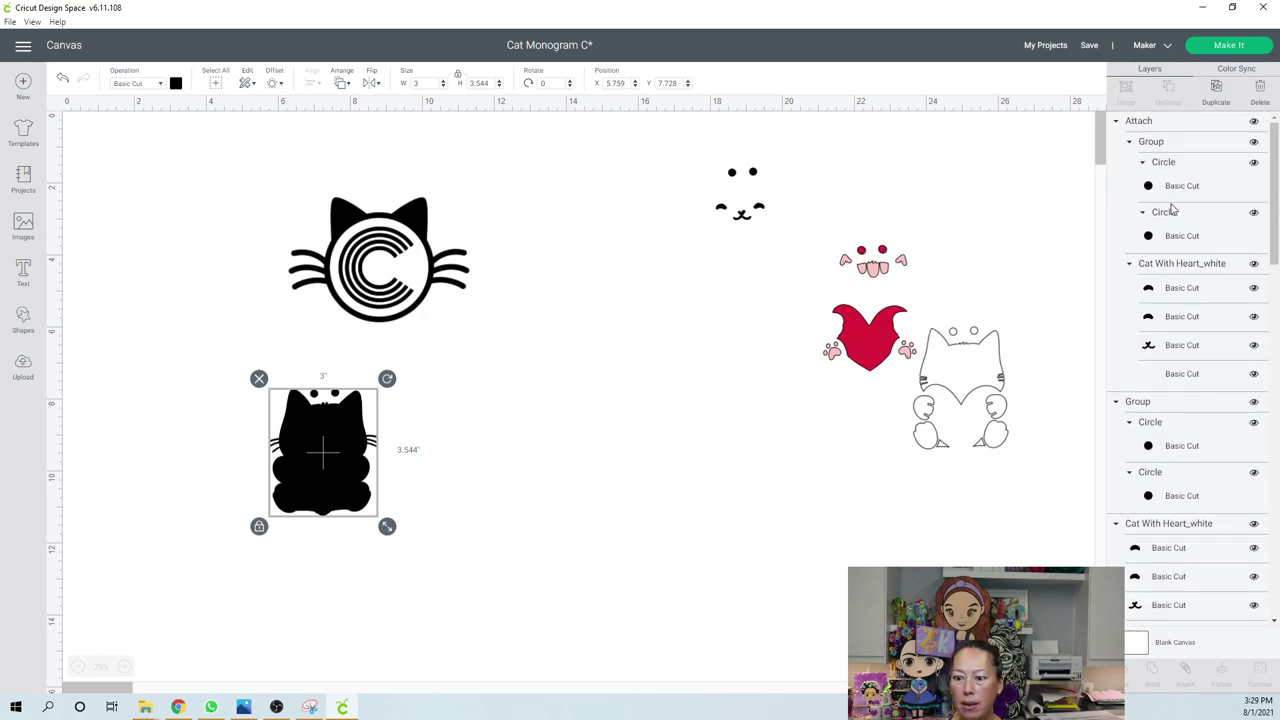
scroll(1173, 207, down, 2)
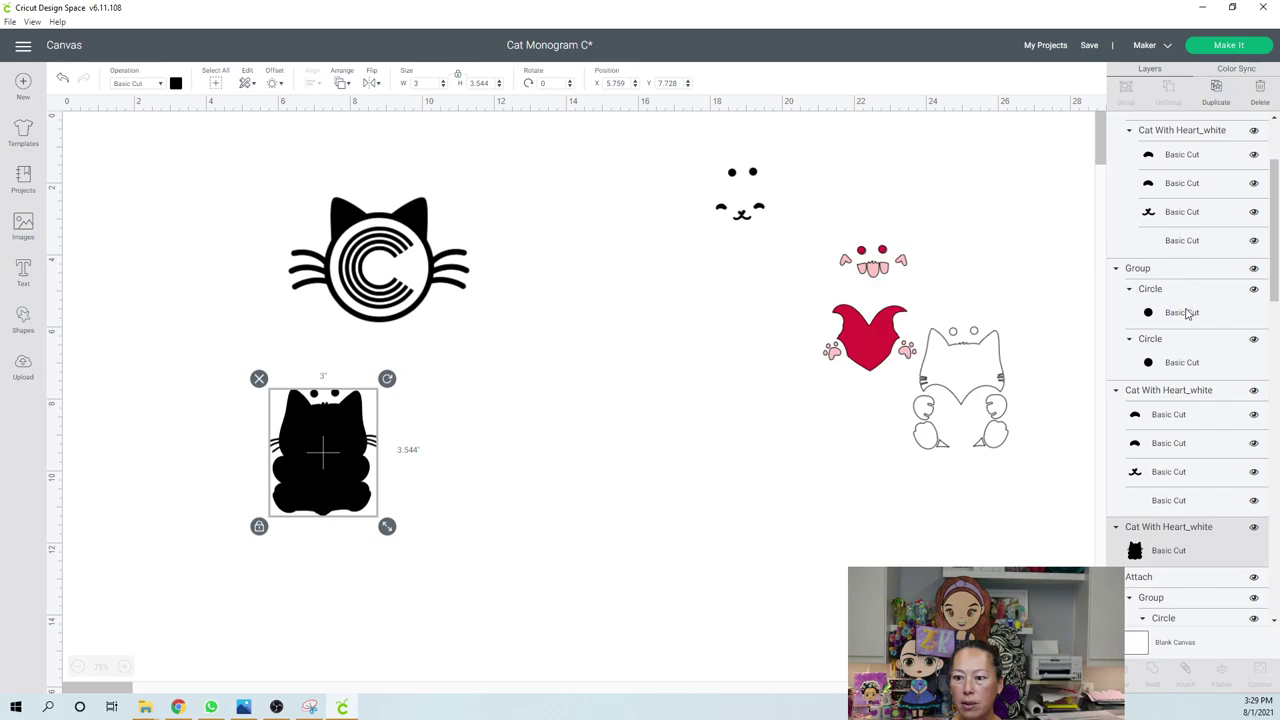
scroll(1178, 283, up, 2)
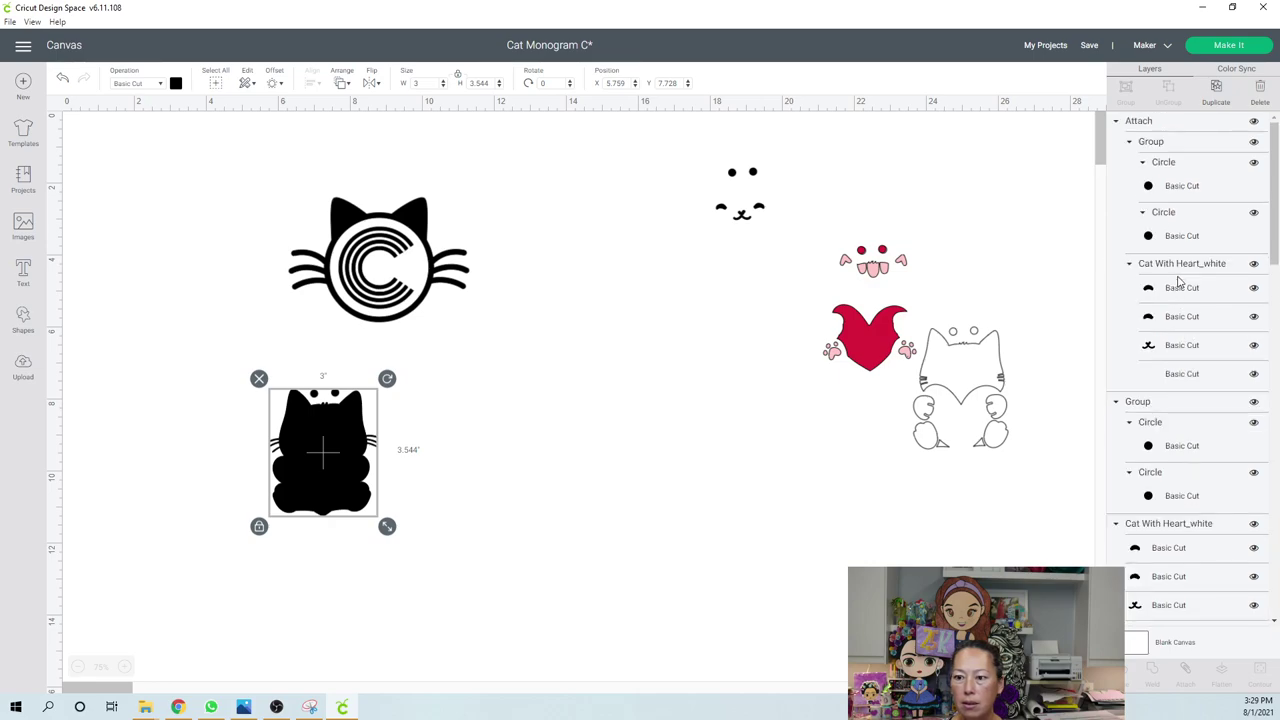
scroll(1178, 285, down, 2)
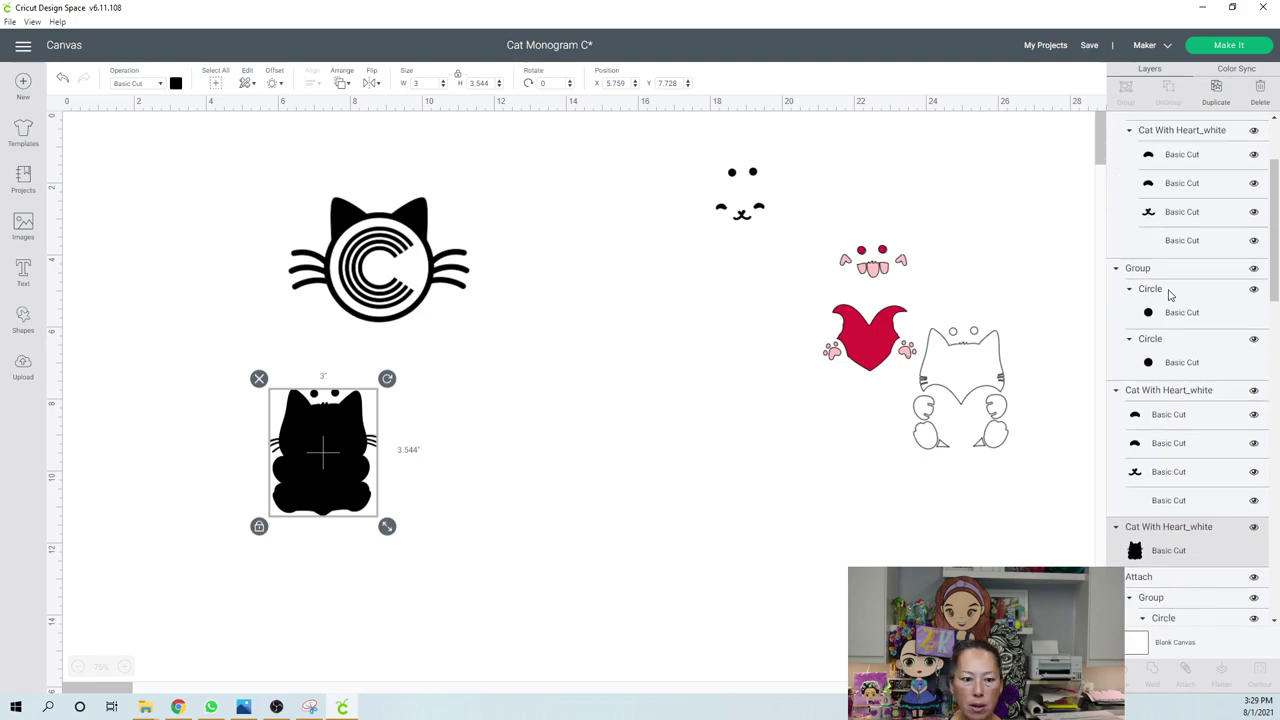
shift+click(1170, 277)
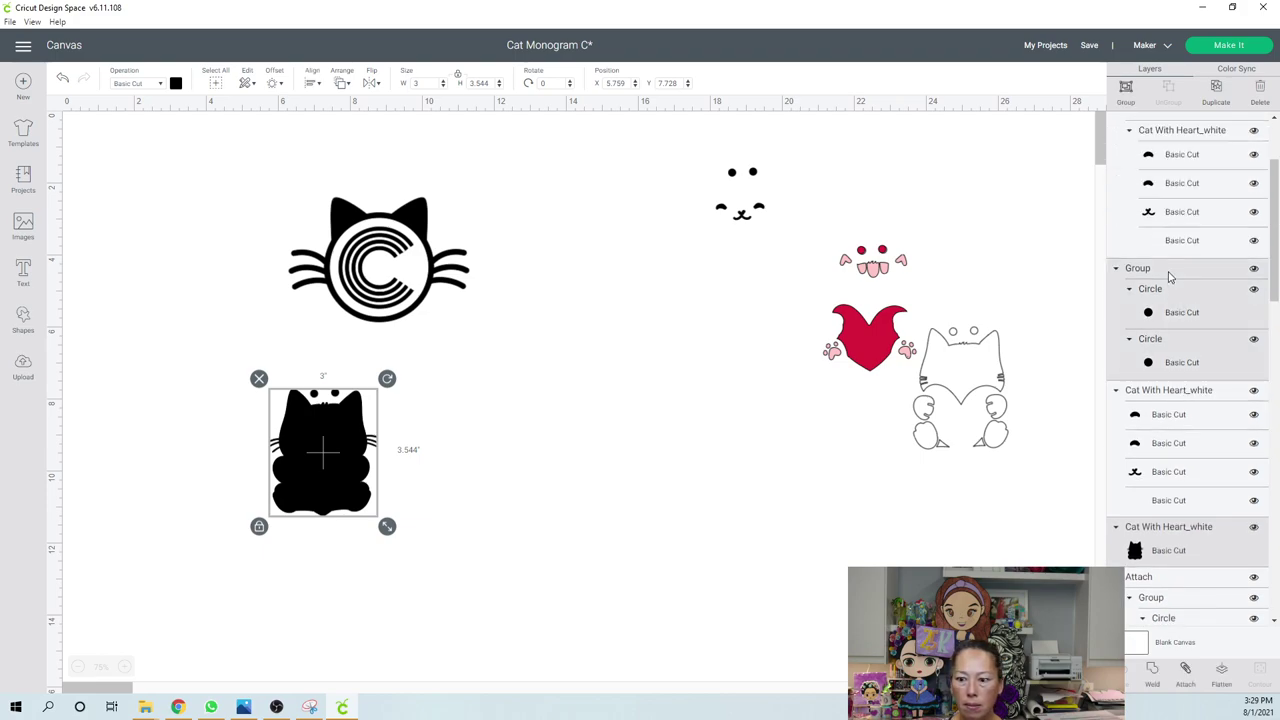
click(1185, 670)
drag(342, 413, 740, 368)
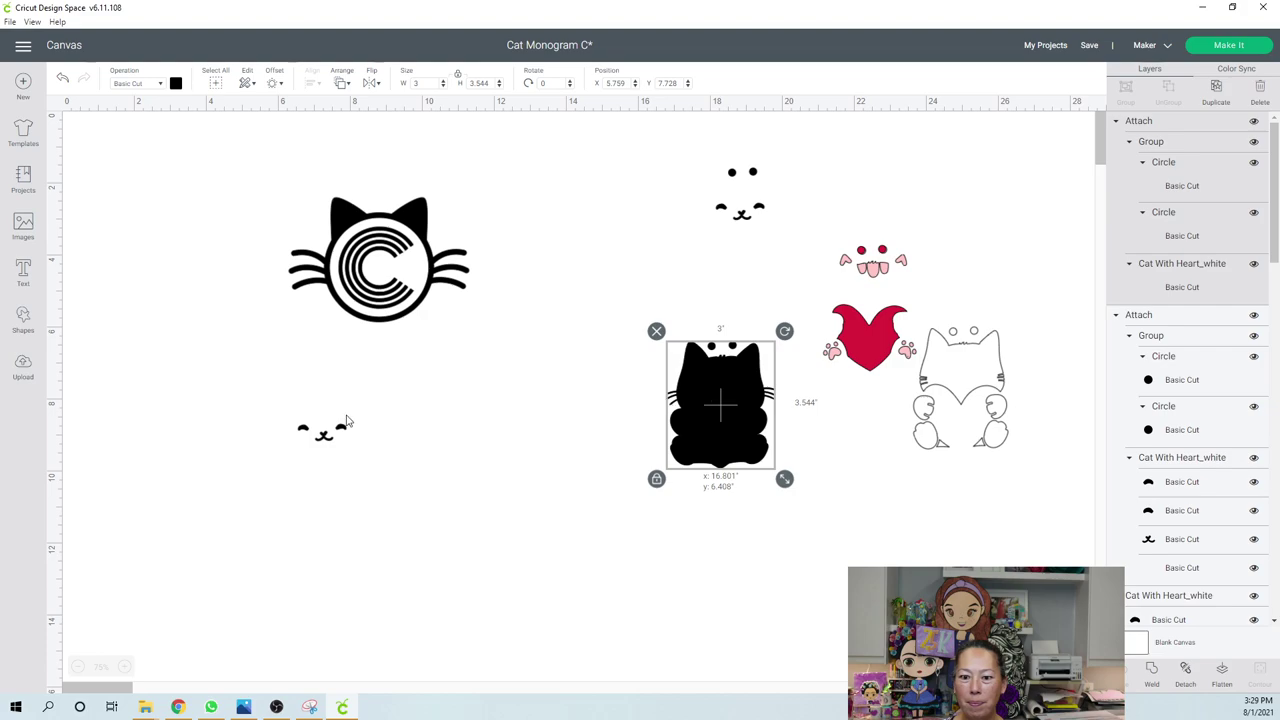
- Delete the leftover duplicate eyes and mouth pieces below the monogram
drag(224, 414, 434, 486)
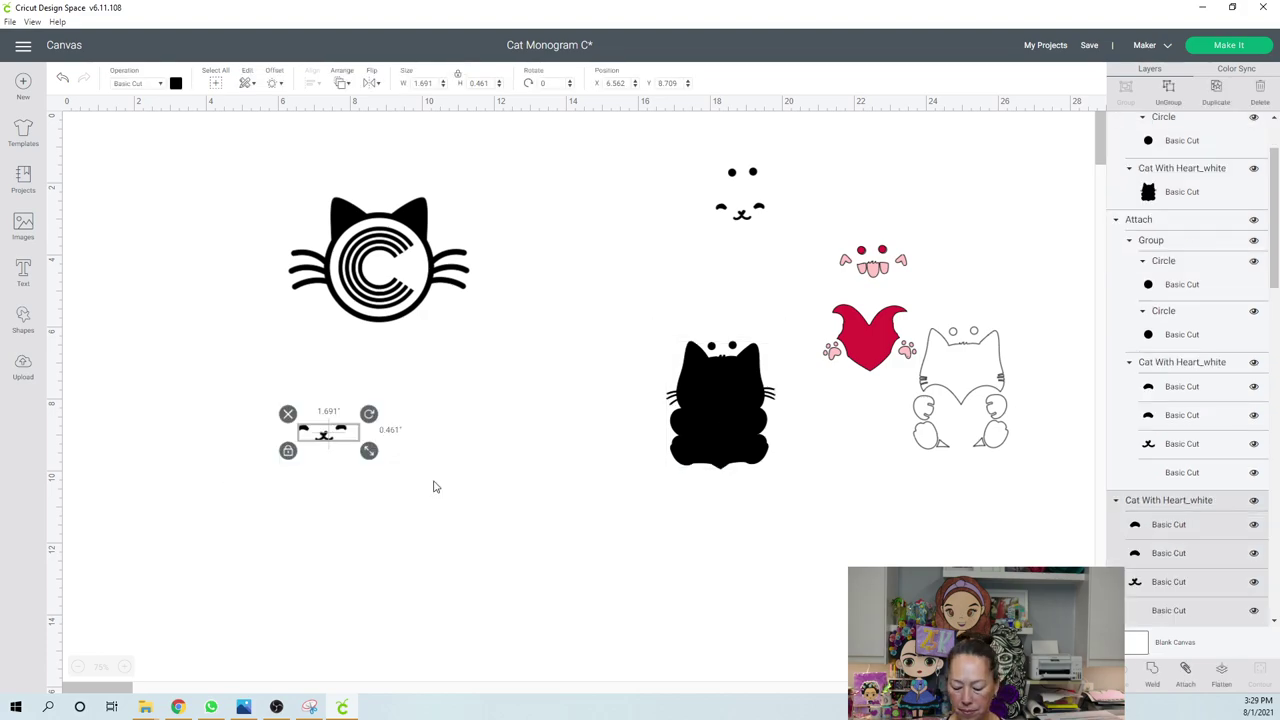
click(443, 479)
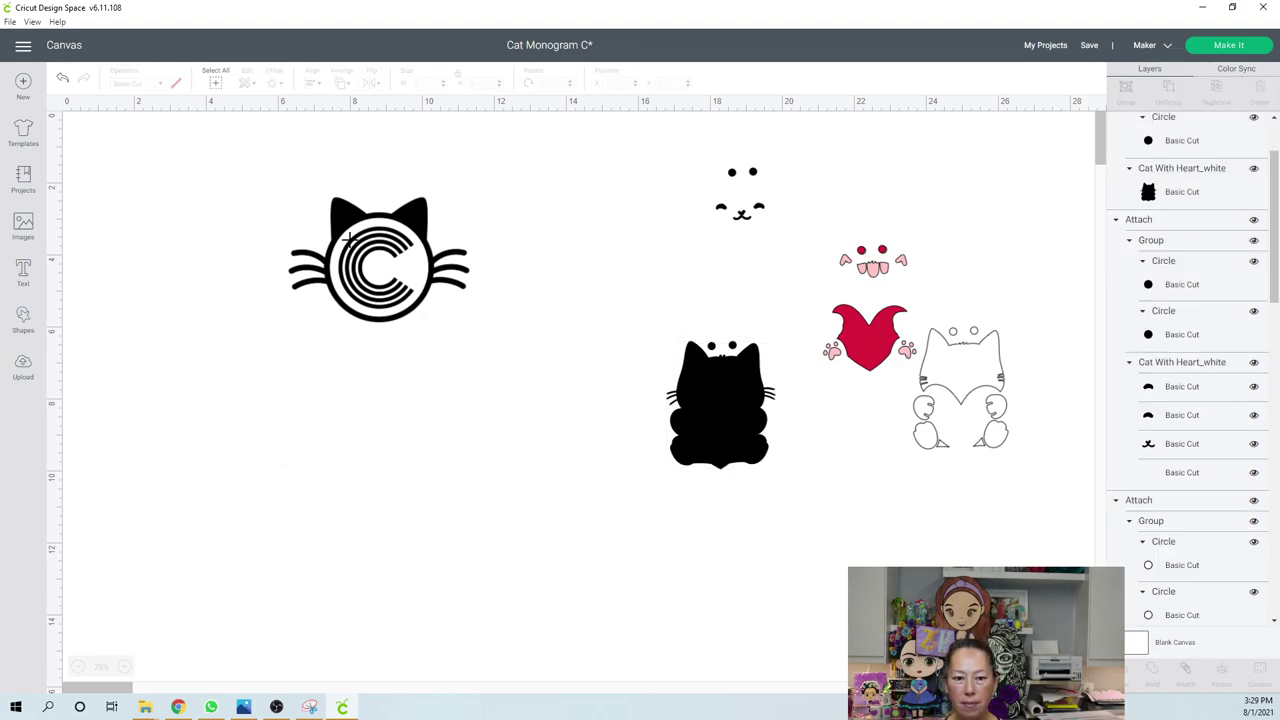
- Move the cat monogram up and left on the canvas, placing its letter C at about X 4.0, Y 2.2
click(388, 232)
drag(388, 232, 257, 189)
click(577, 461)
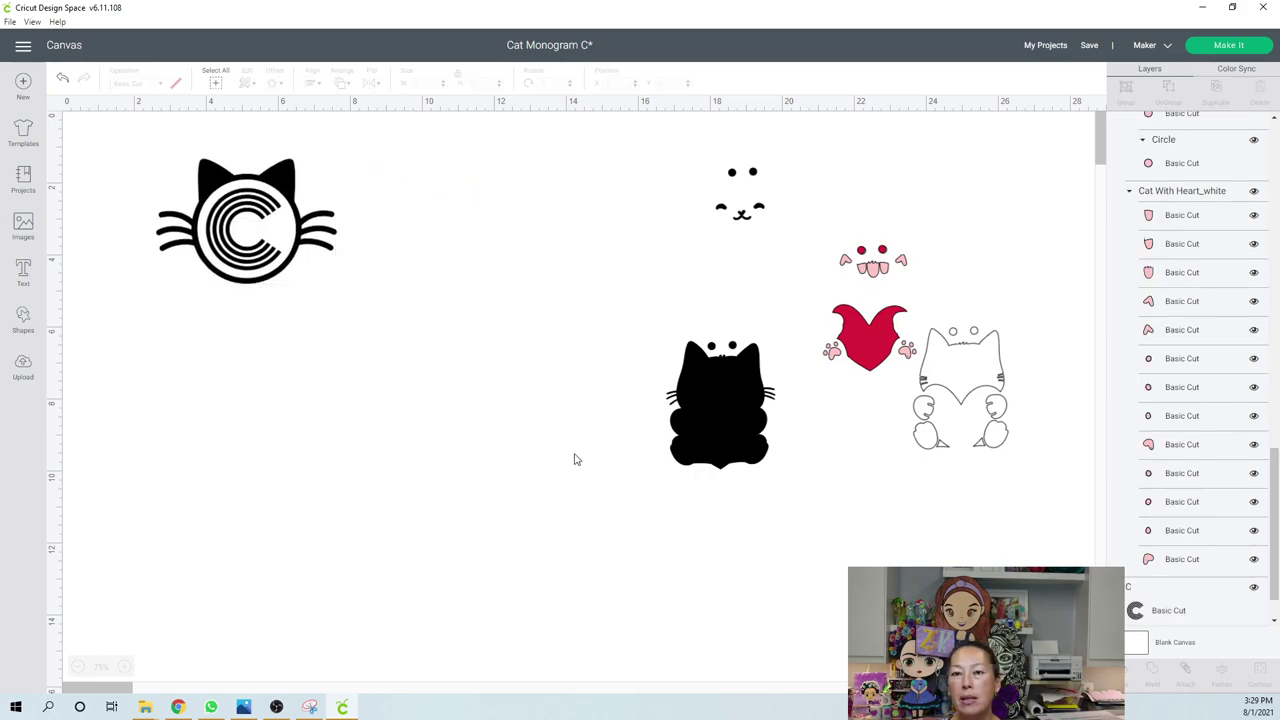
- Move the black silhouette to open space, send the white layer to front, and overlay it at about X 13.7, Y 4.7 with circles matching
drag(713, 410, 595, 350)
drag(979, 371, 701, 332)
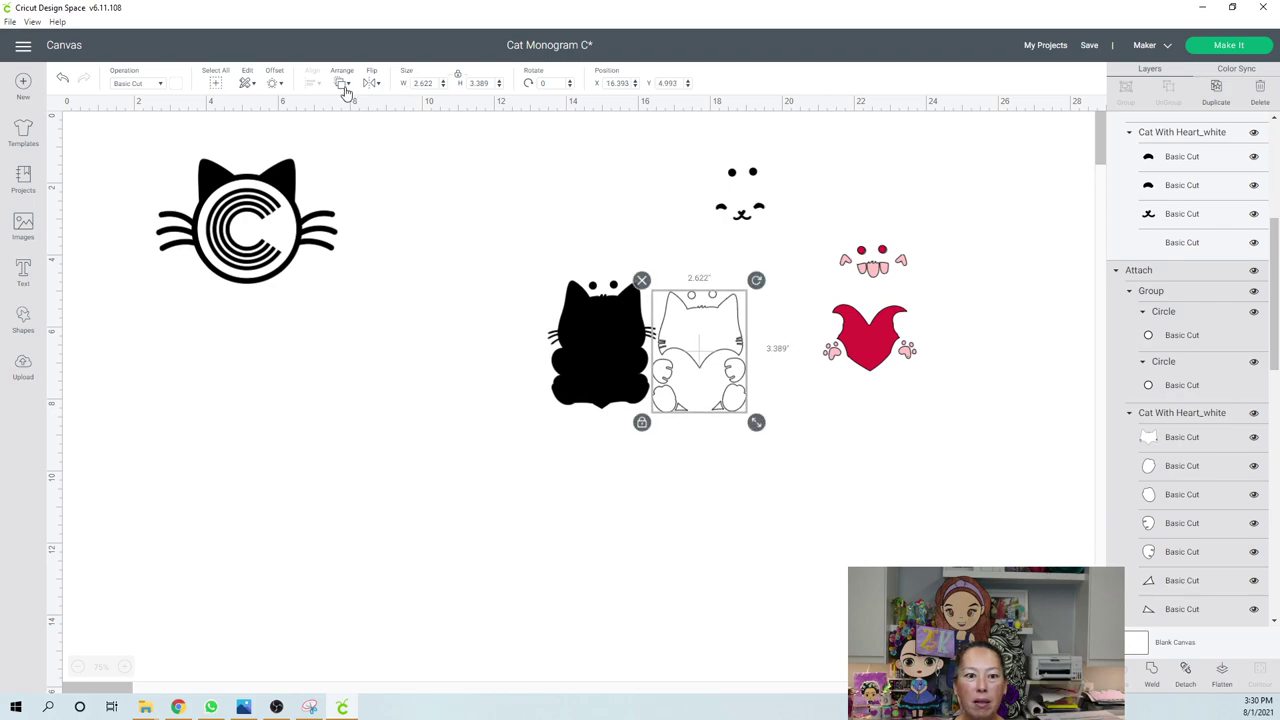
click(343, 84)
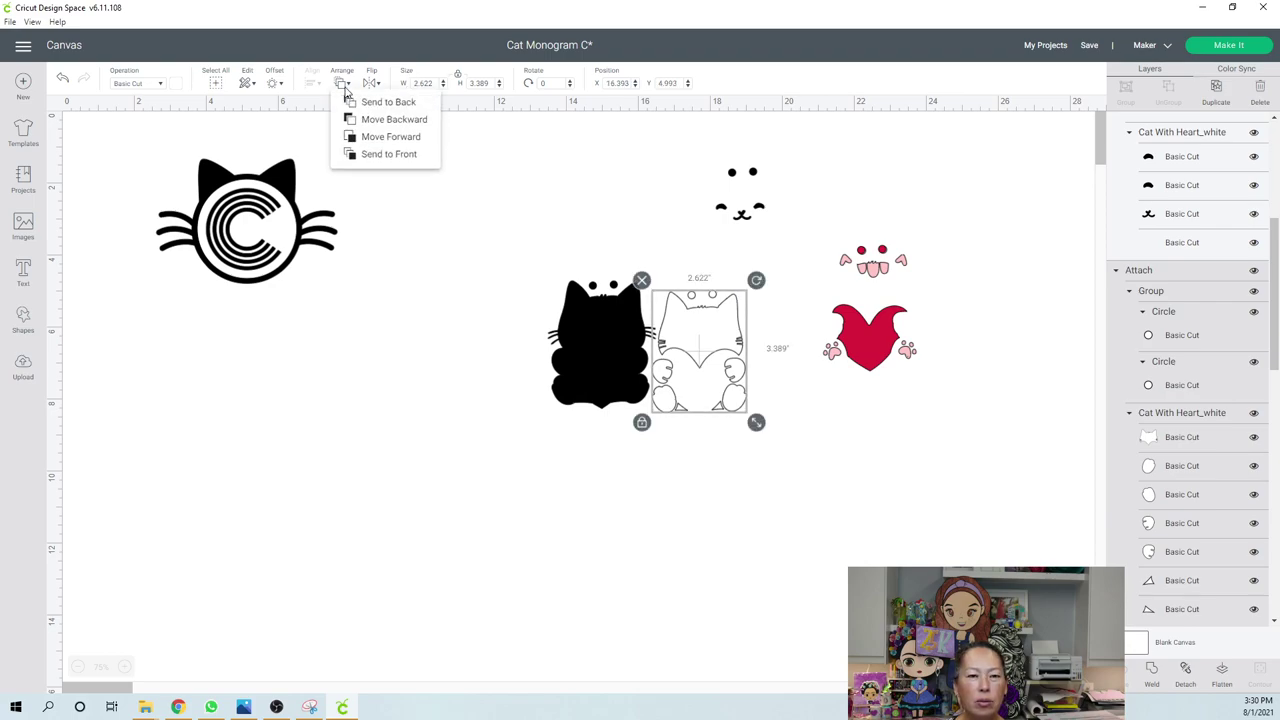
click(364, 155)
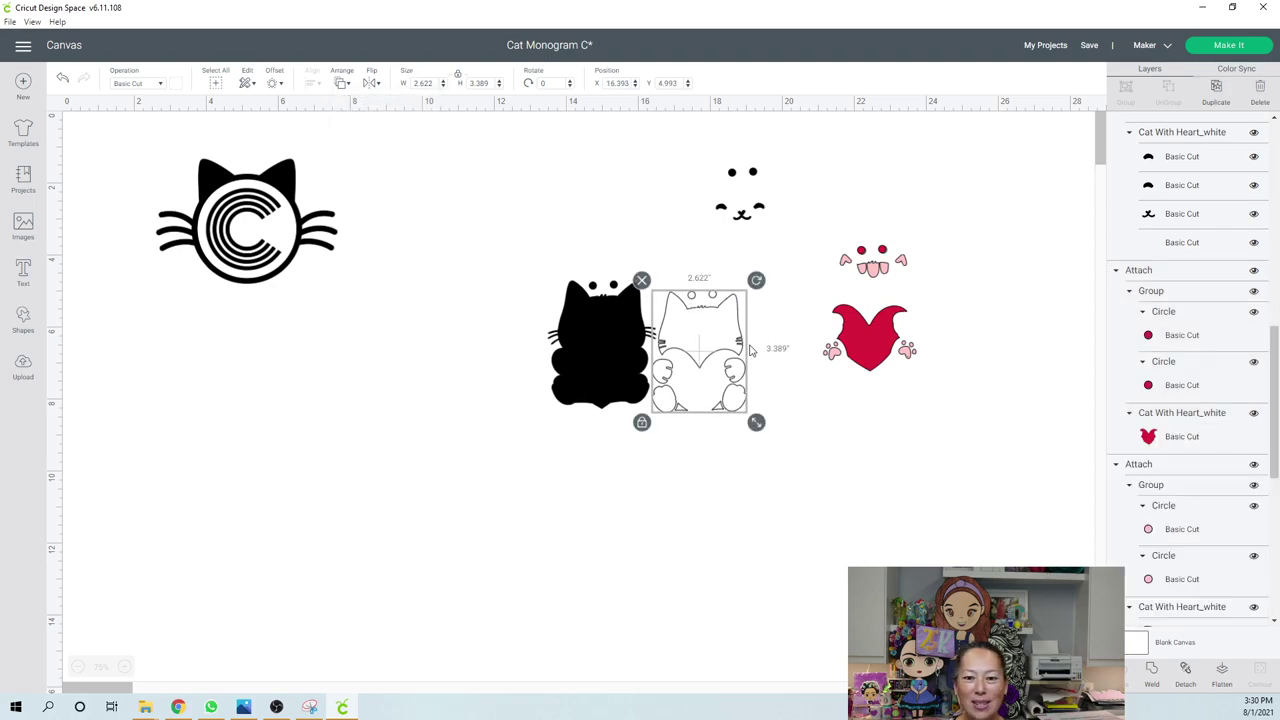
drag(740, 345, 632, 333)
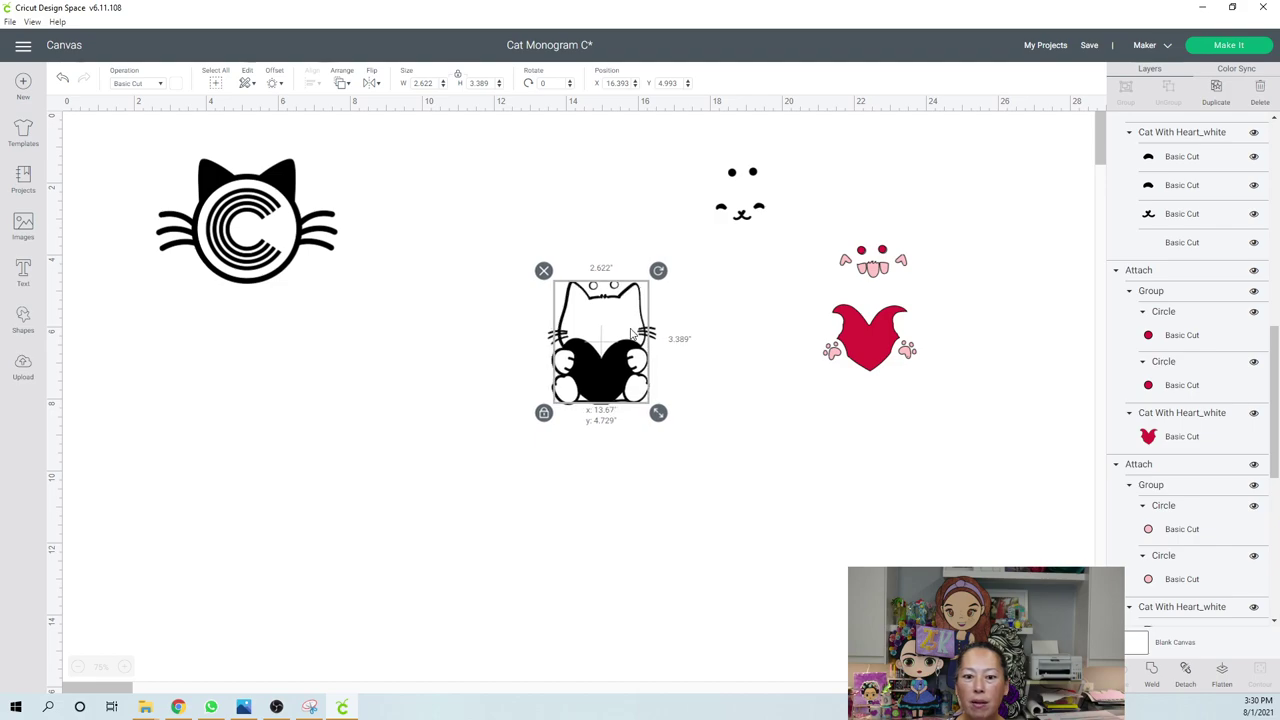
drag(631, 333, 630, 333)
click(849, 440)
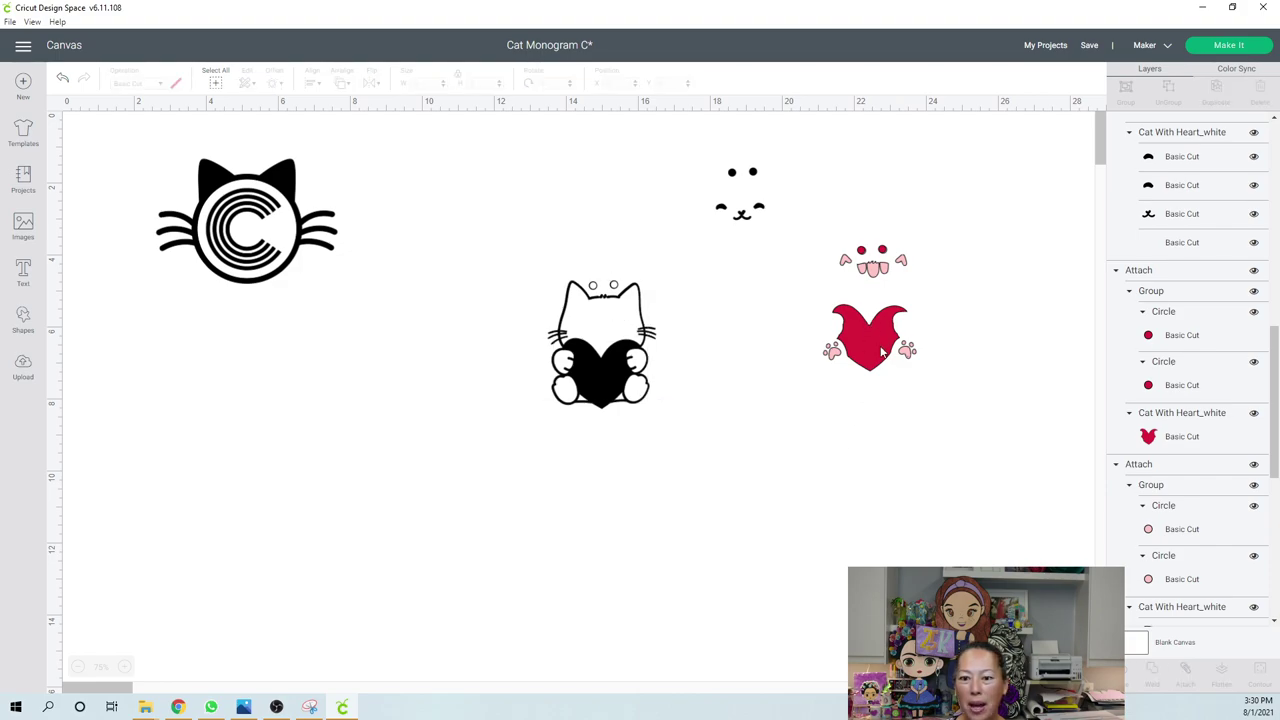
- Send the red heart layer to front and stack it on the cat at about X 14.0, Y 4.7 with circles matching
click(882, 350)
drag(846, 362, 712, 402)
click(344, 86)
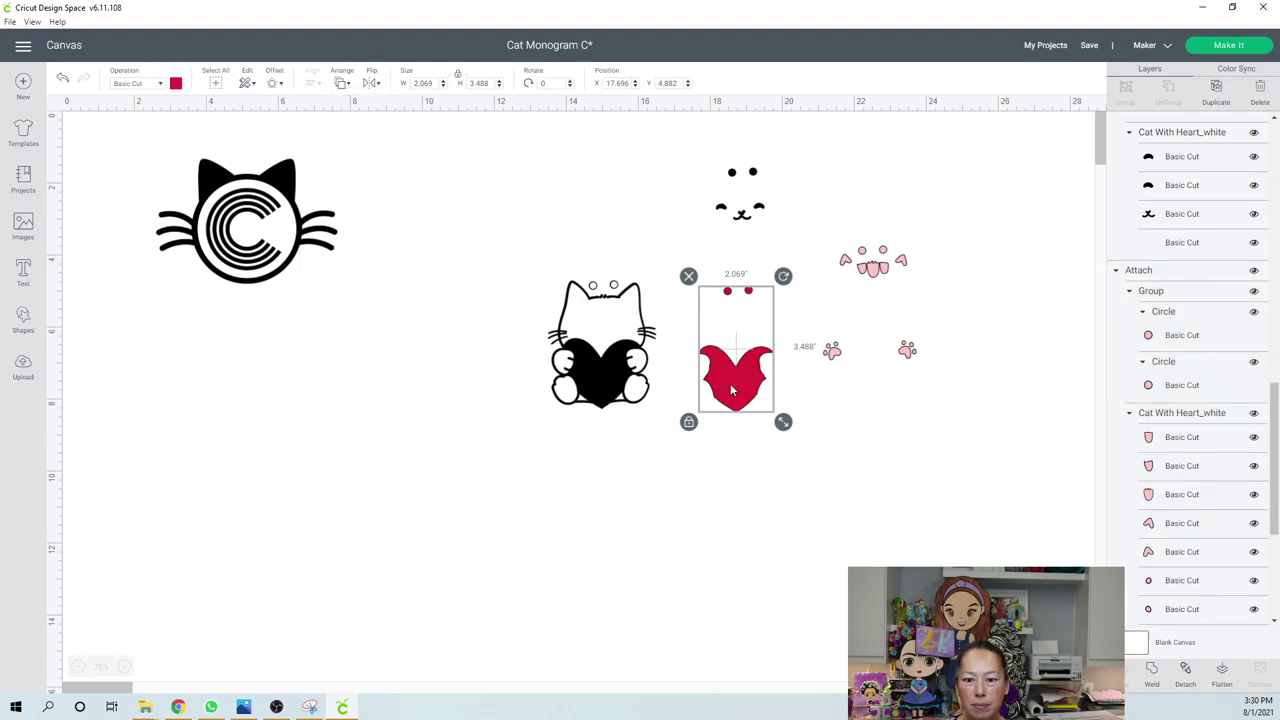
drag(729, 388, 613, 389)
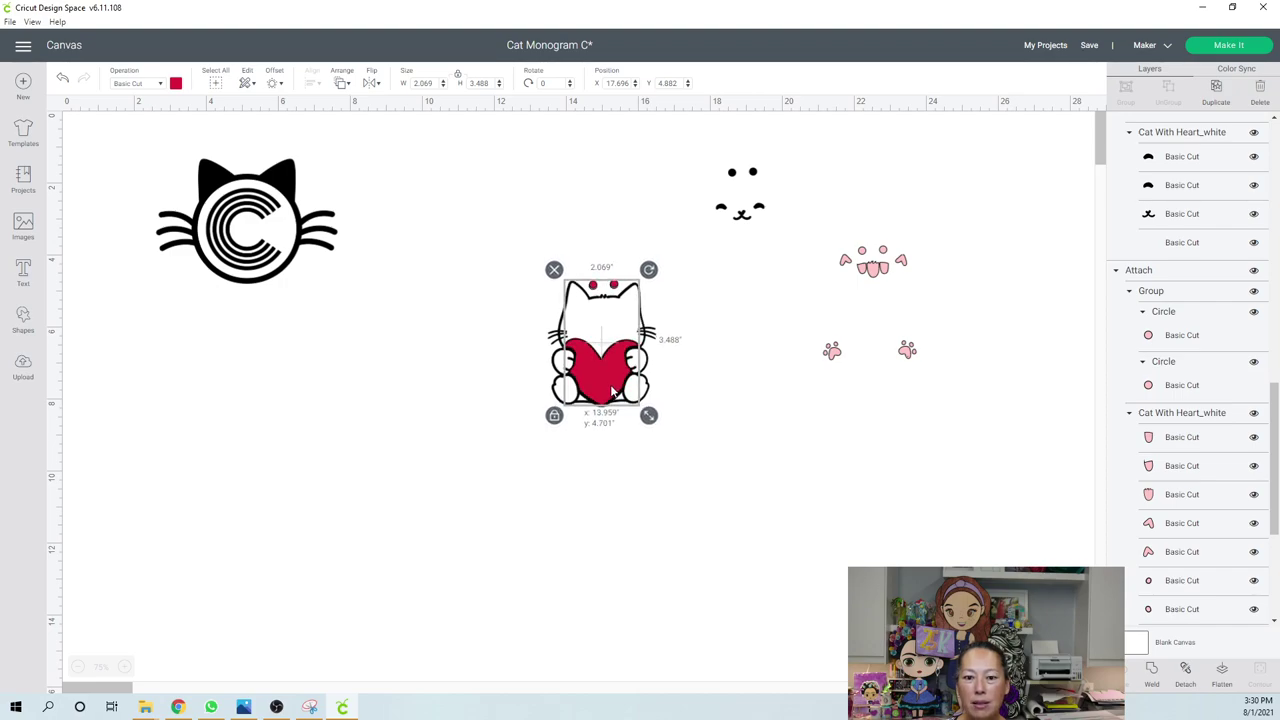
key(Escape)
click(616, 392)
- Send the pink ears, stripes and paws layer to front and stack it on the cat using the registration circles
click(843, 289)
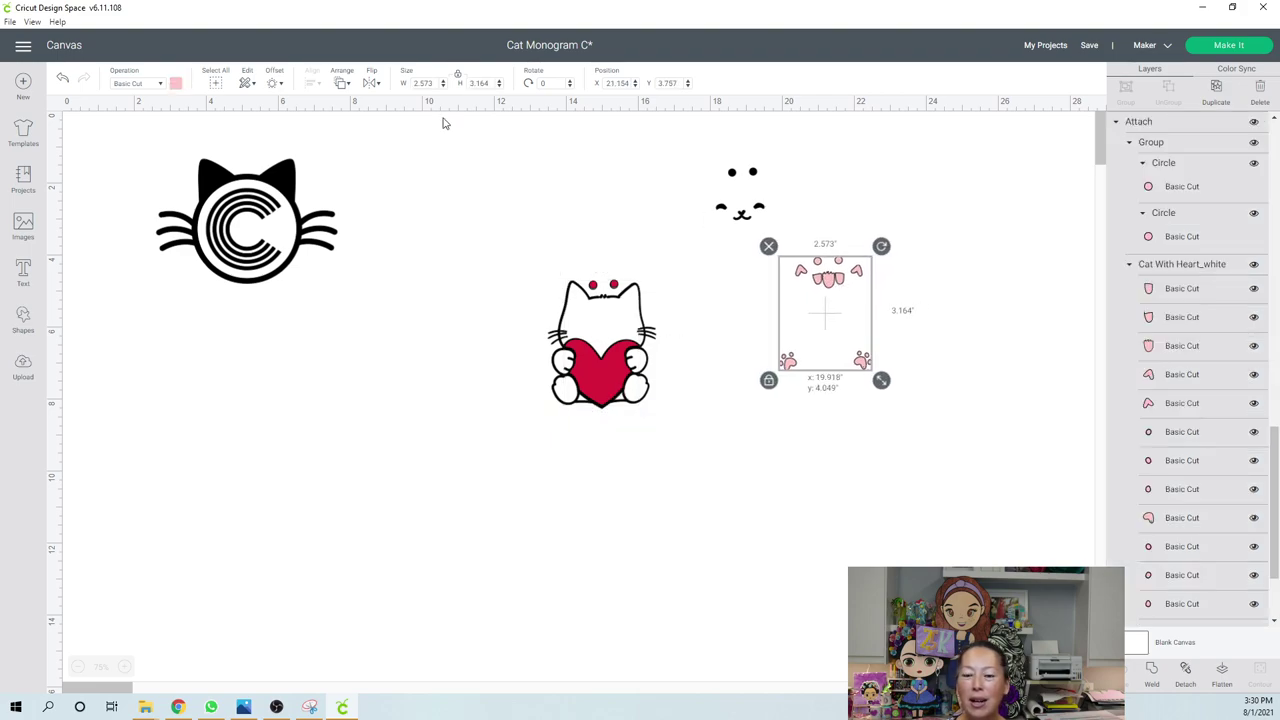
click(342, 83)
click(376, 155)
drag(816, 287, 615, 311)
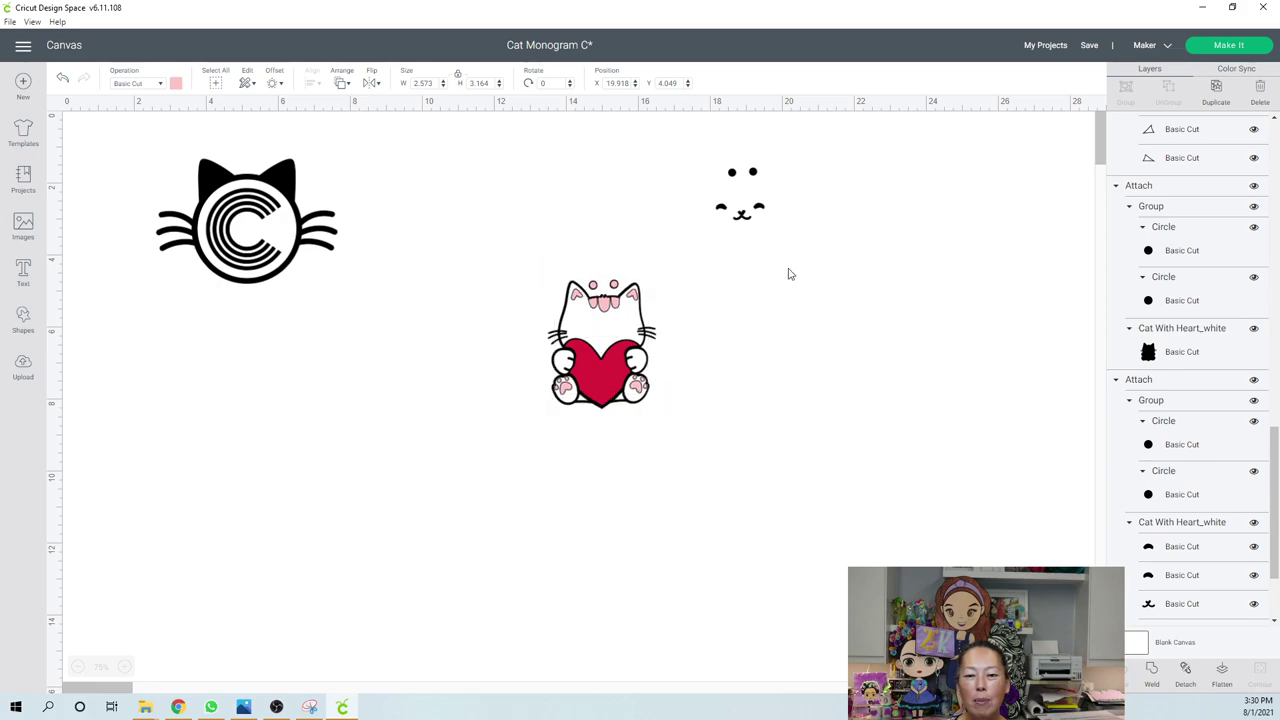
- Send the black eyes and mouth layer to front and stack it on the cat with the registration circles matching
click(755, 180)
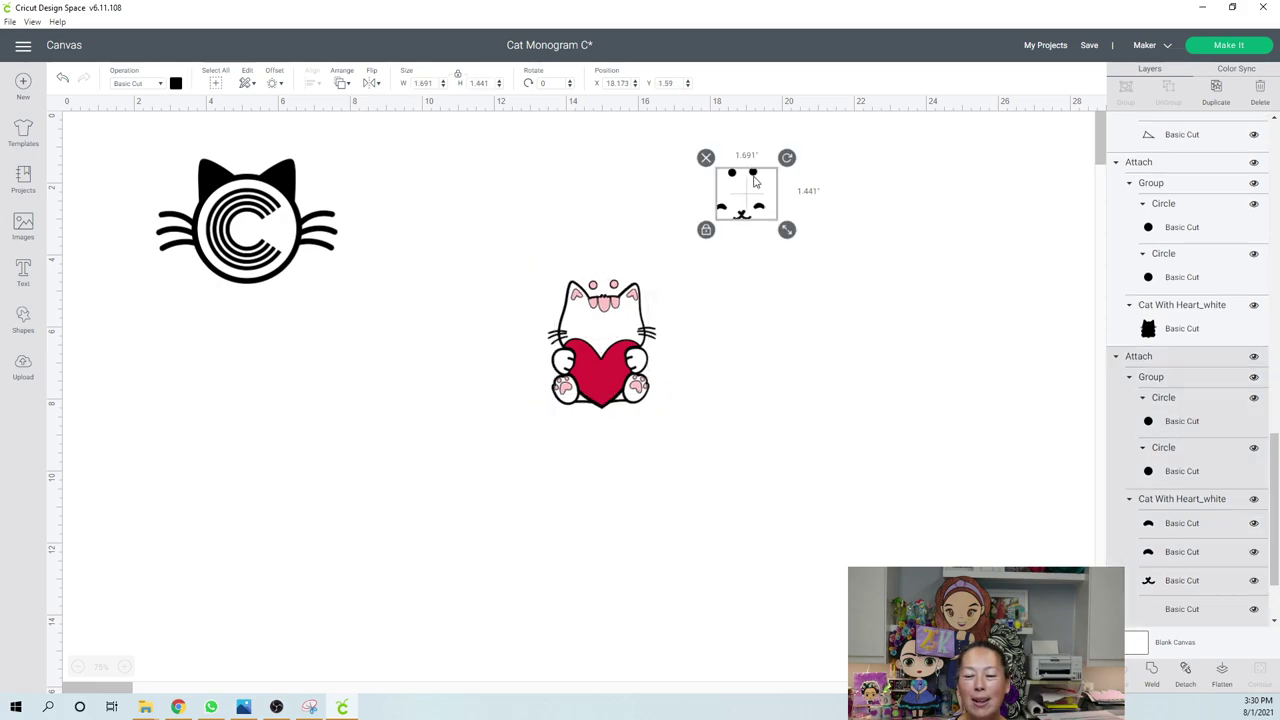
click(336, 88)
click(366, 155)
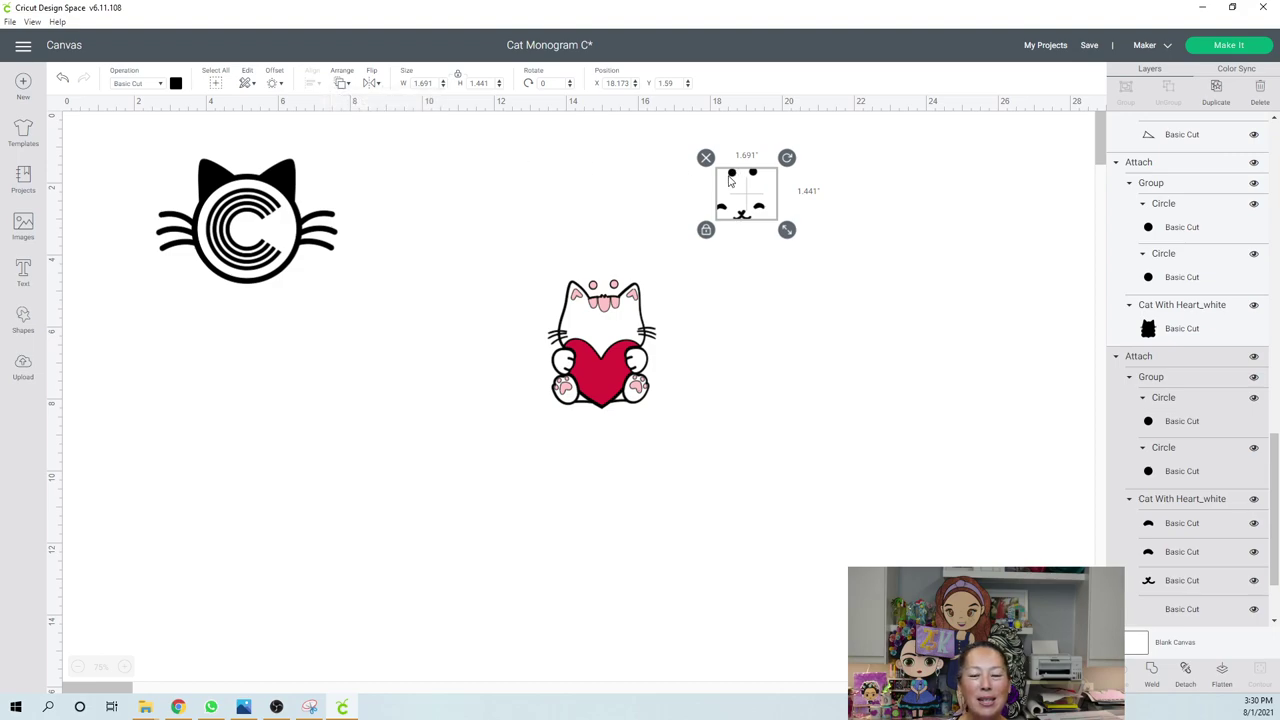
drag(754, 180, 618, 291)
click(740, 329)
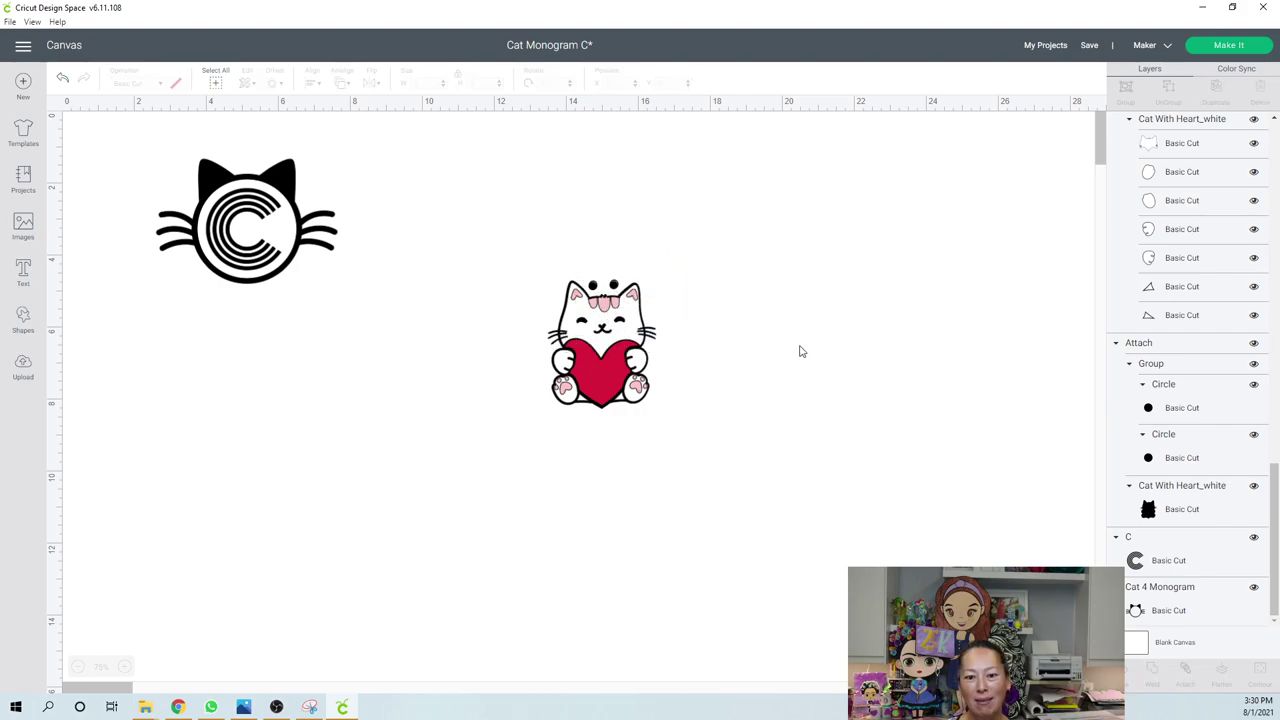
- Select all stacked layers of the heart cat and move them together to about X 23.4, Y 3.4
drag(694, 467, 547, 262)
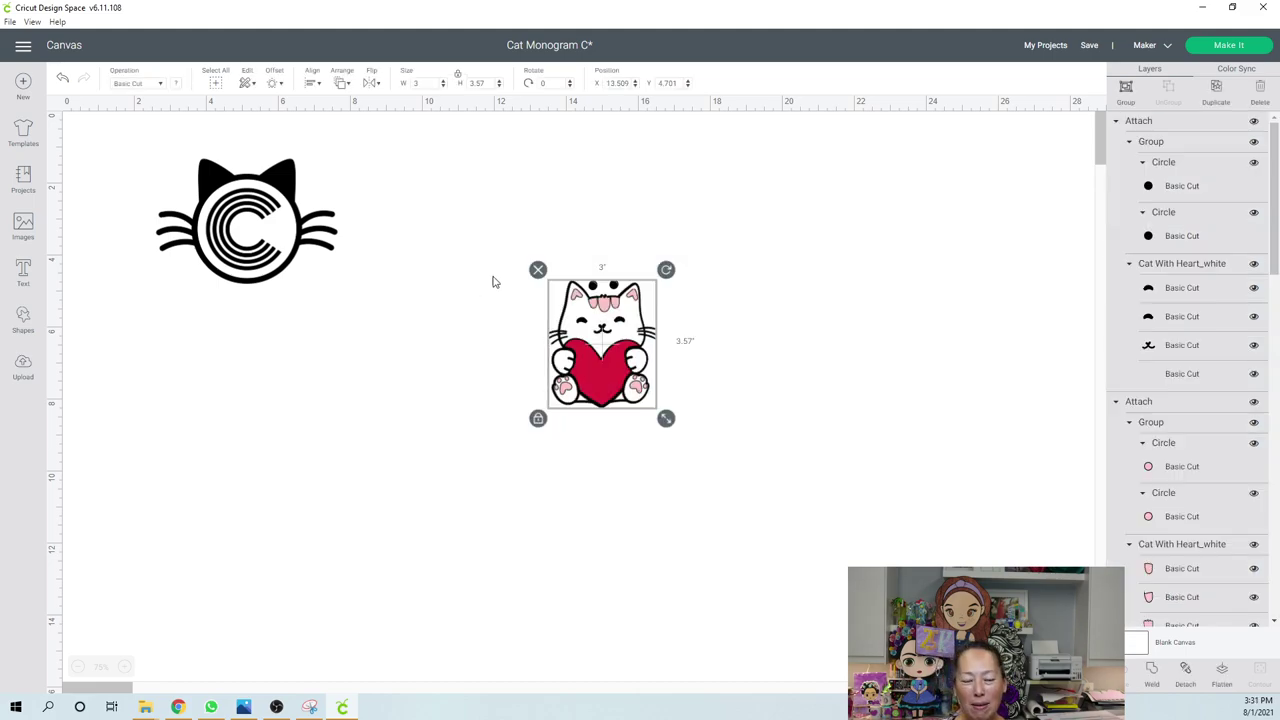
drag(611, 367, 965, 318)
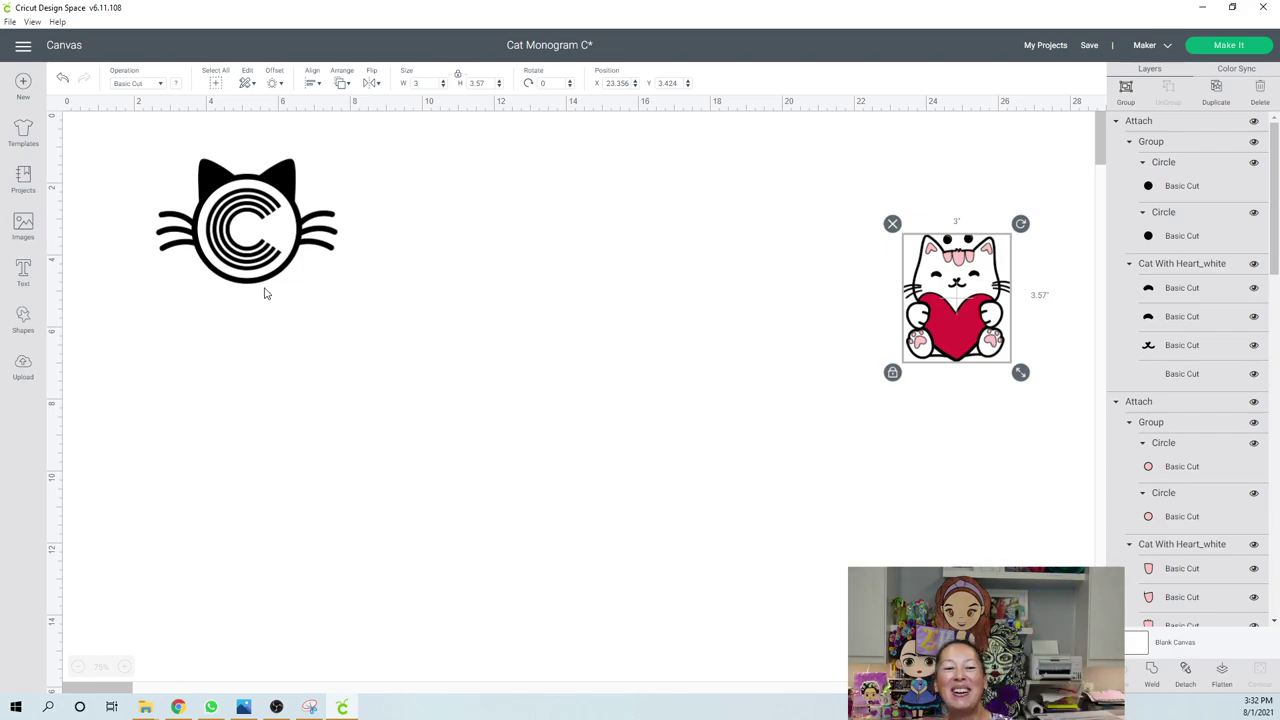
- Move the letter C out of the cat frame to about X 6.3, Y 8.0 and duplicate it into a row of four
click(255, 205)
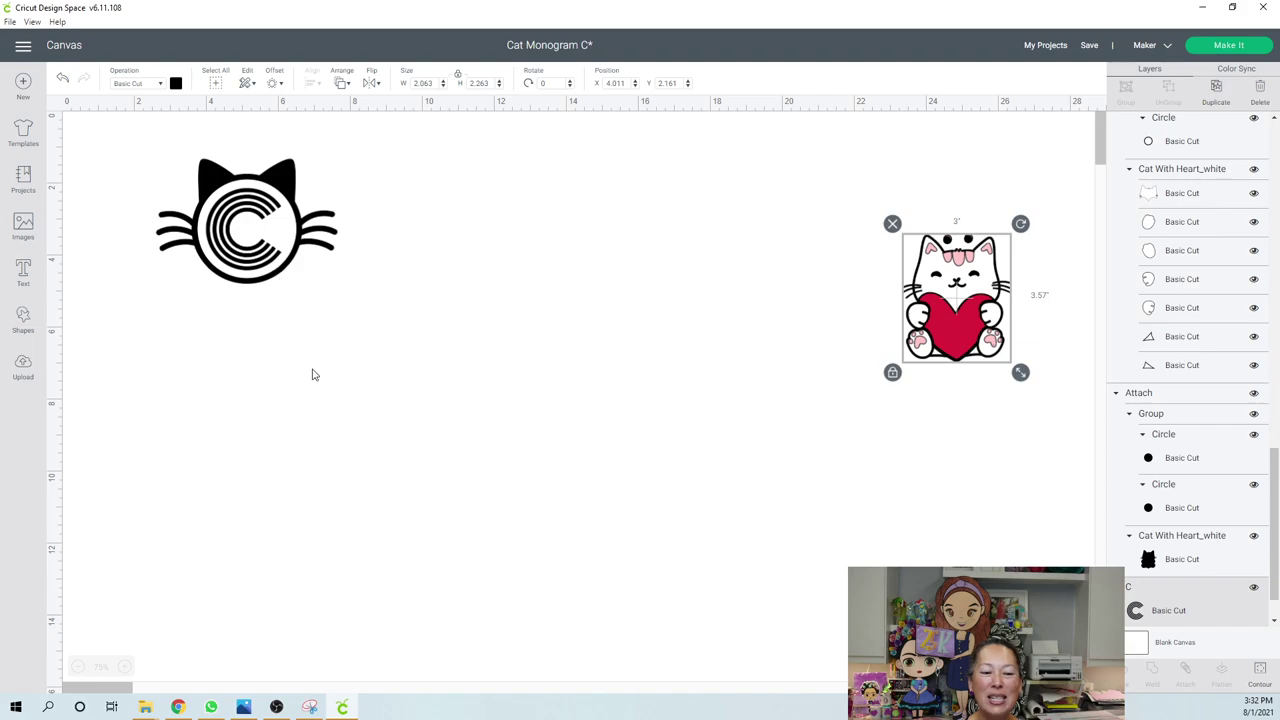
drag(241, 235, 322, 448)
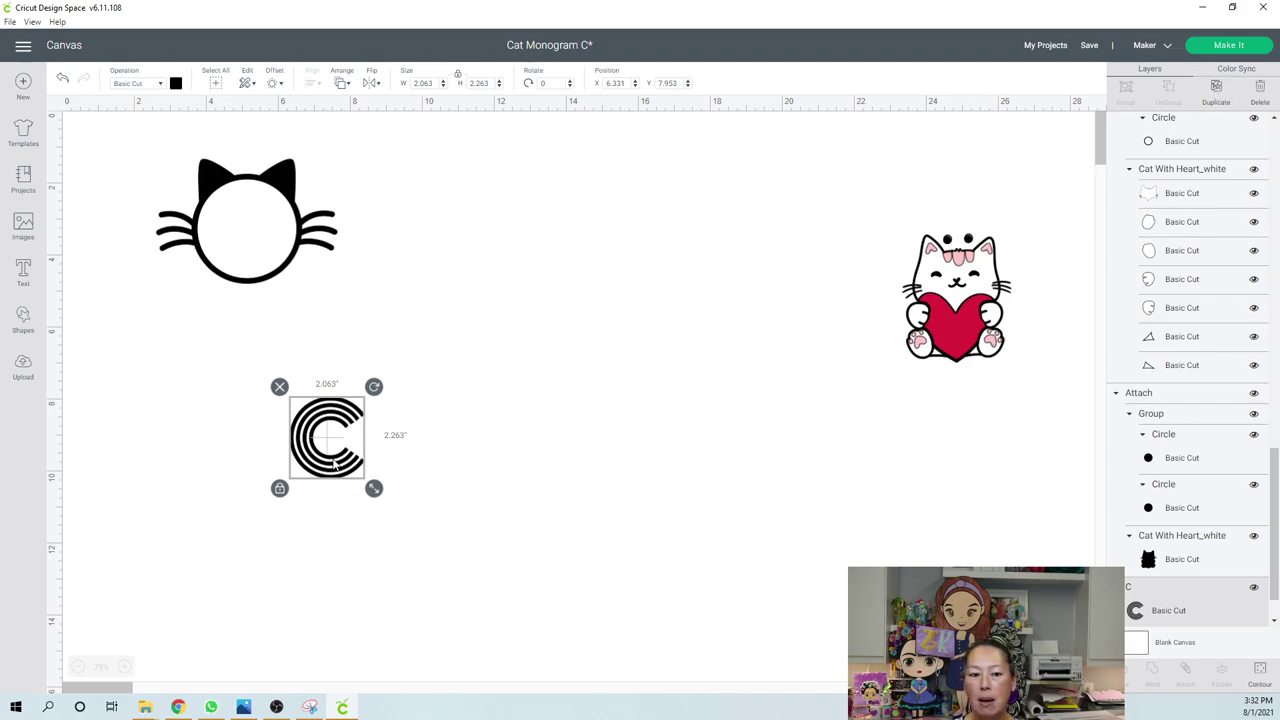
key(ctrl+d)
drag(333, 465, 415, 462)
click(499, 536)
drag(486, 525, 299, 415)
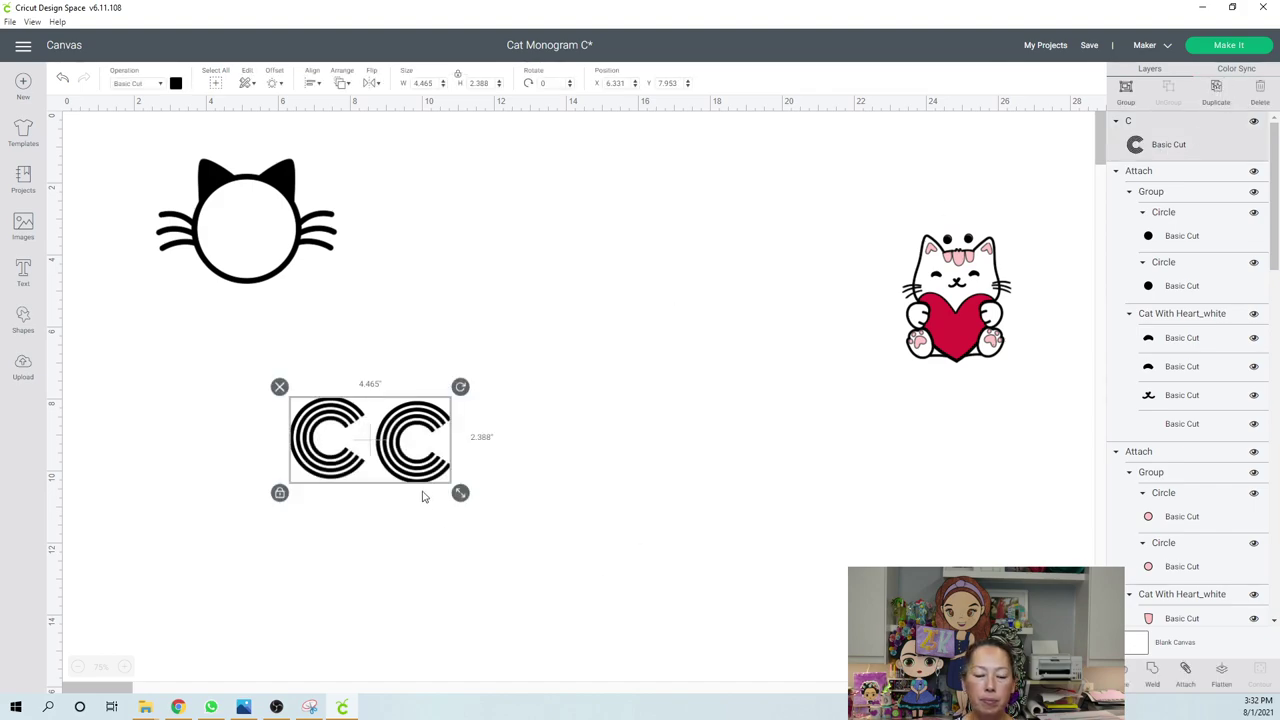
key(ctrl+d)
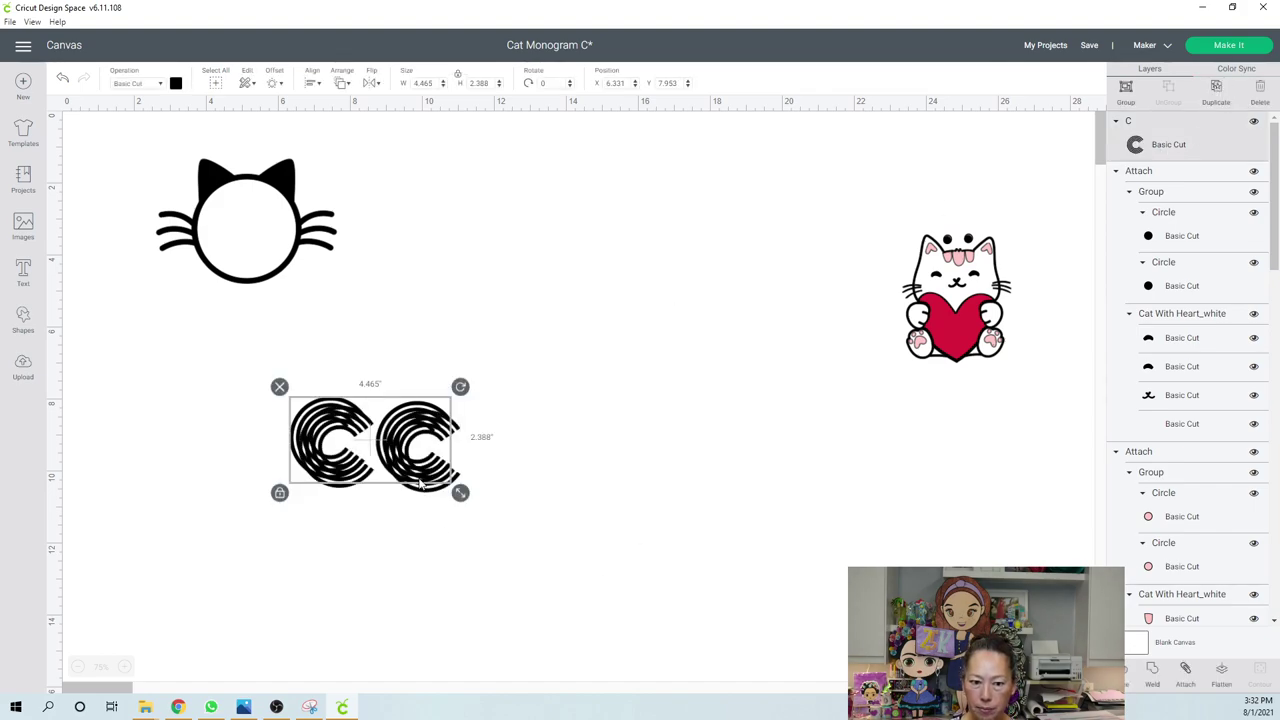
drag(403, 485, 565, 478)
click(509, 566)
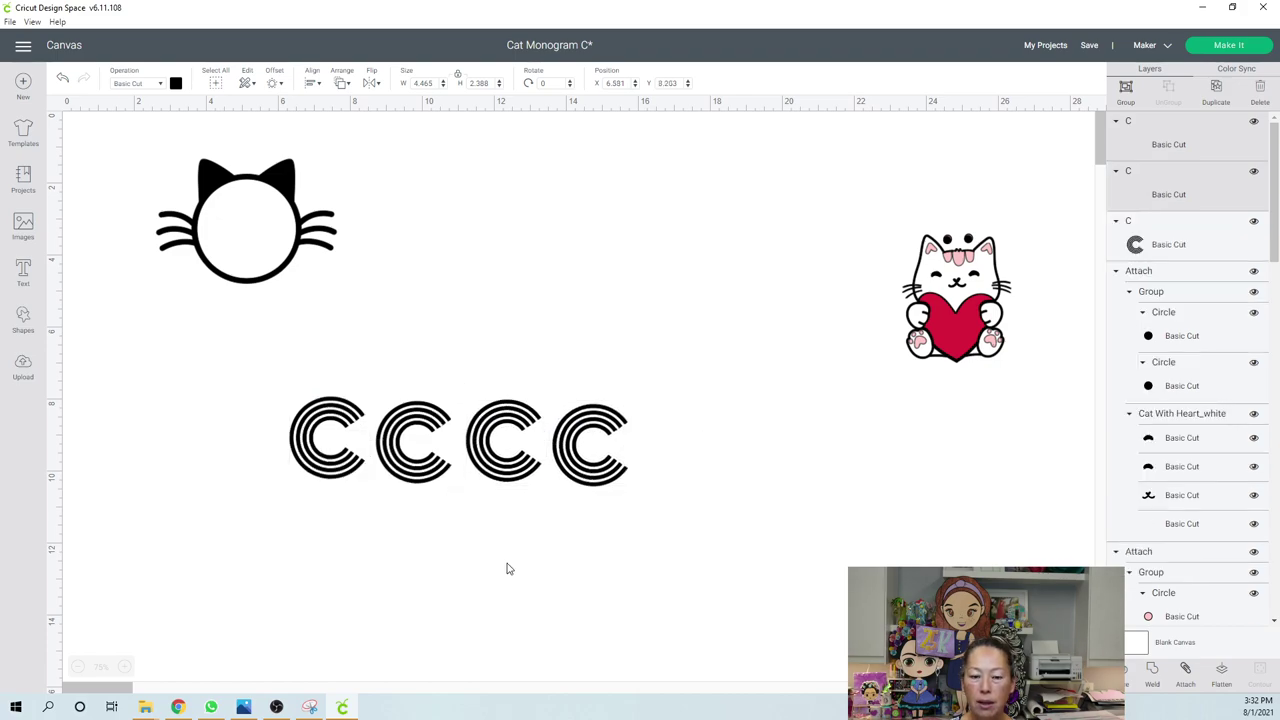
- Contour the first C in the row to keep only its outermost ring and color it purple
click(318, 441)
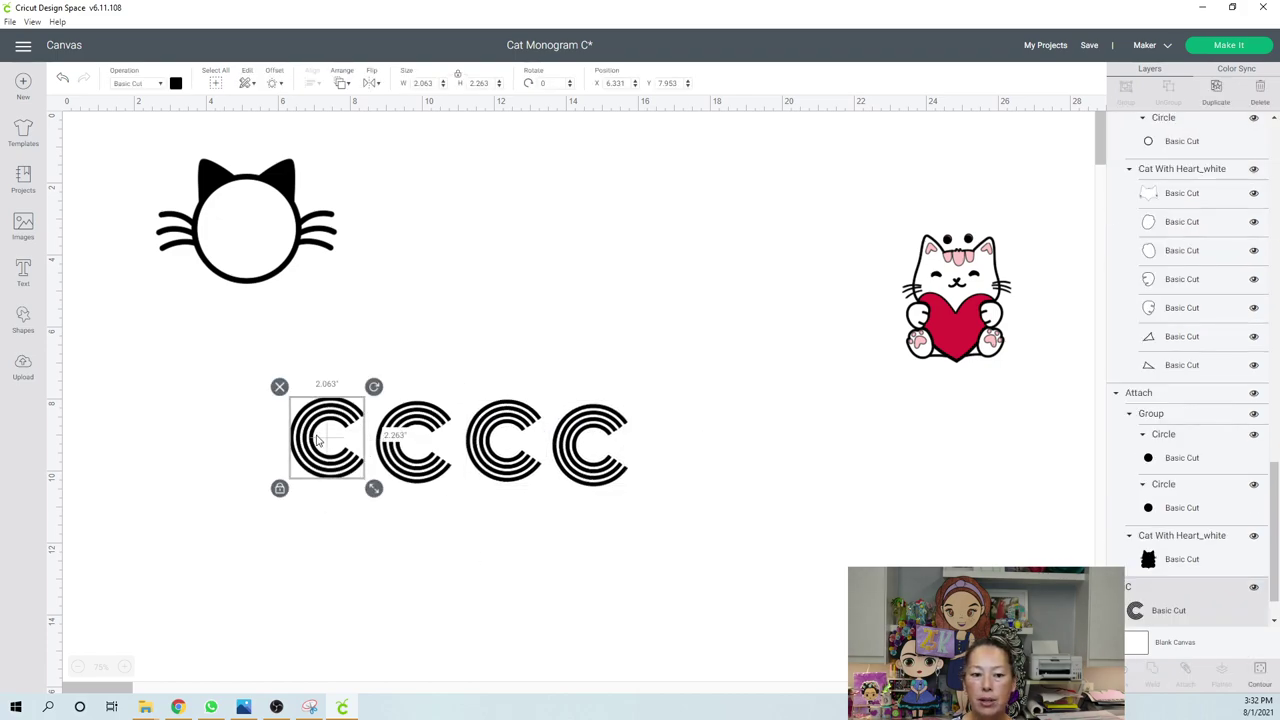
click(1259, 672)
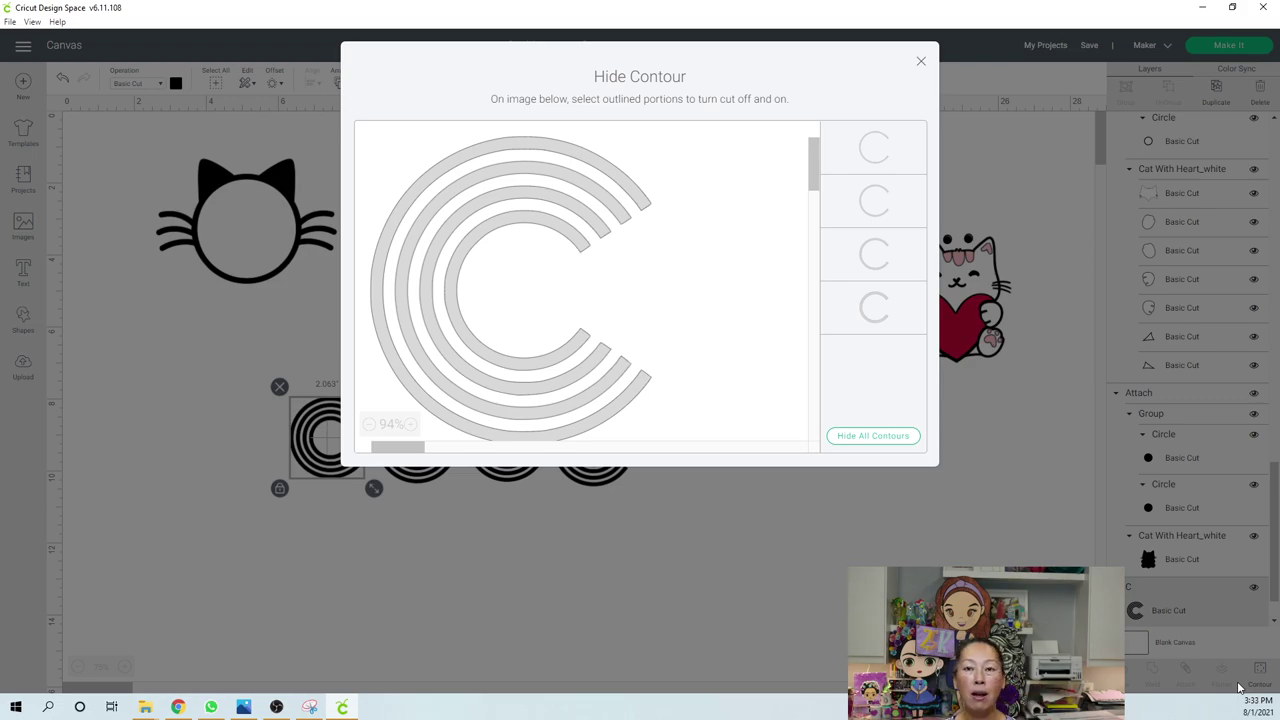
click(900, 441)
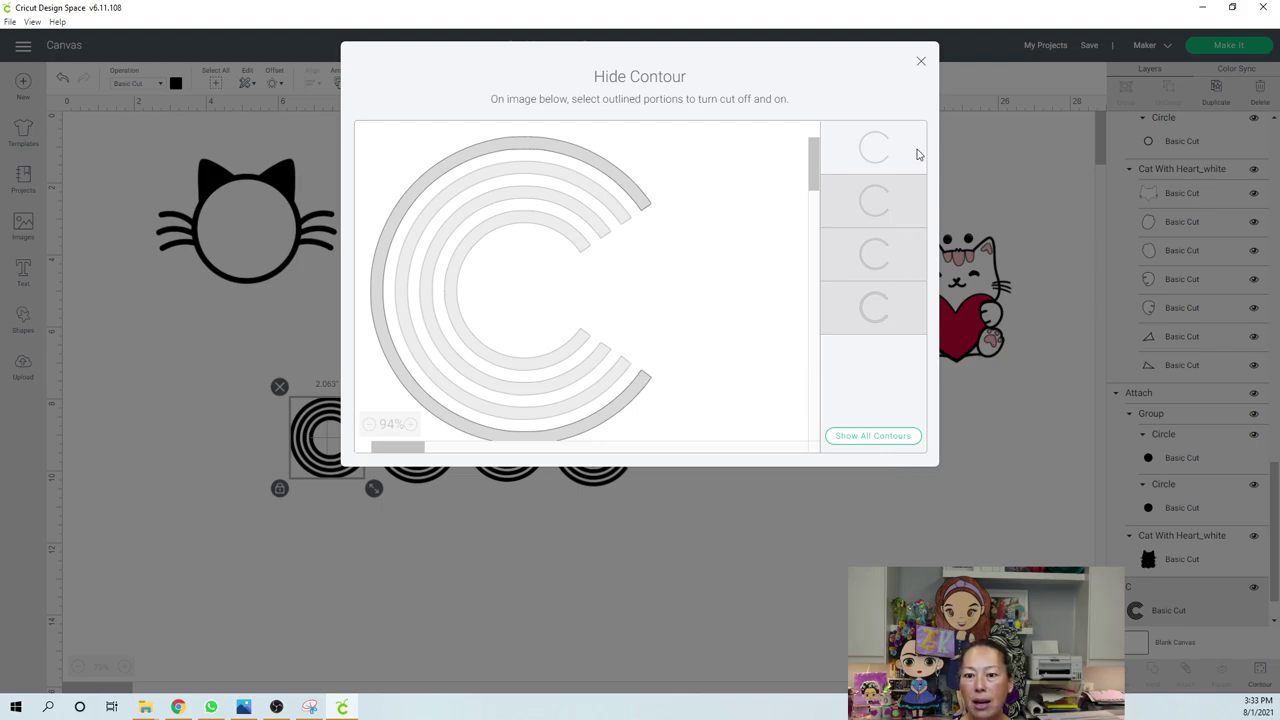
click(923, 64)
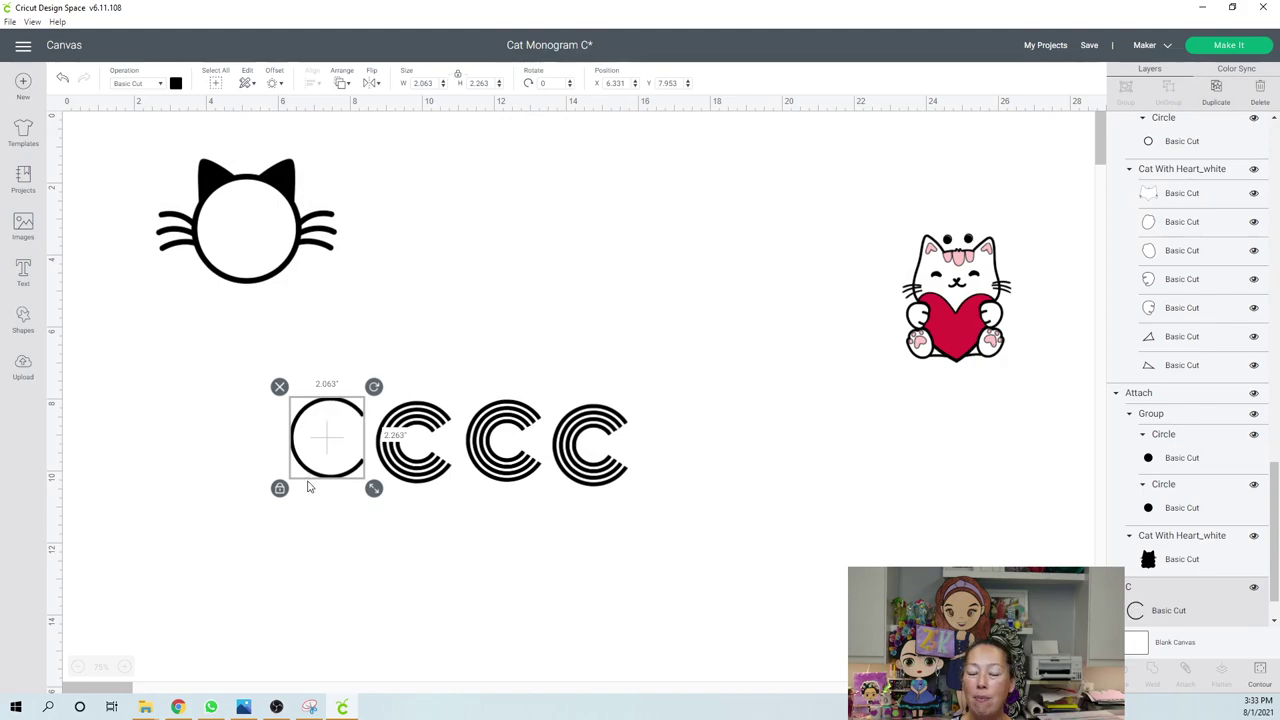
click(175, 84)
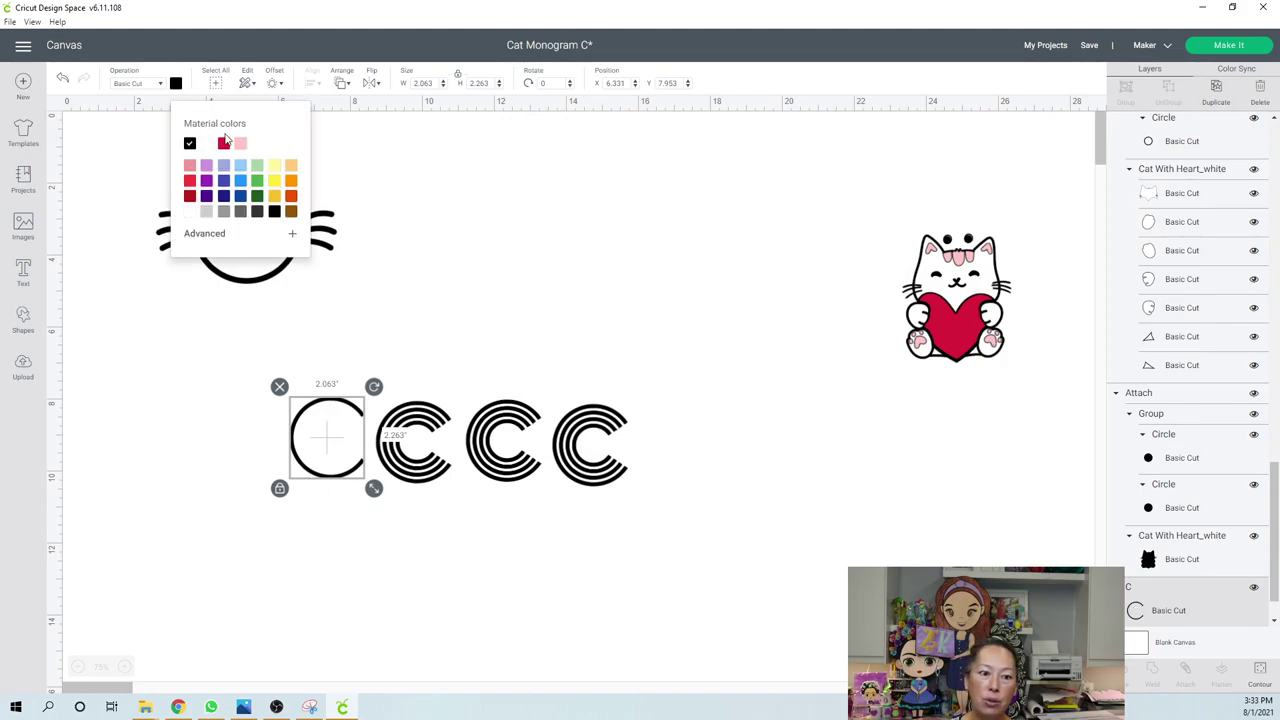
click(206, 182)
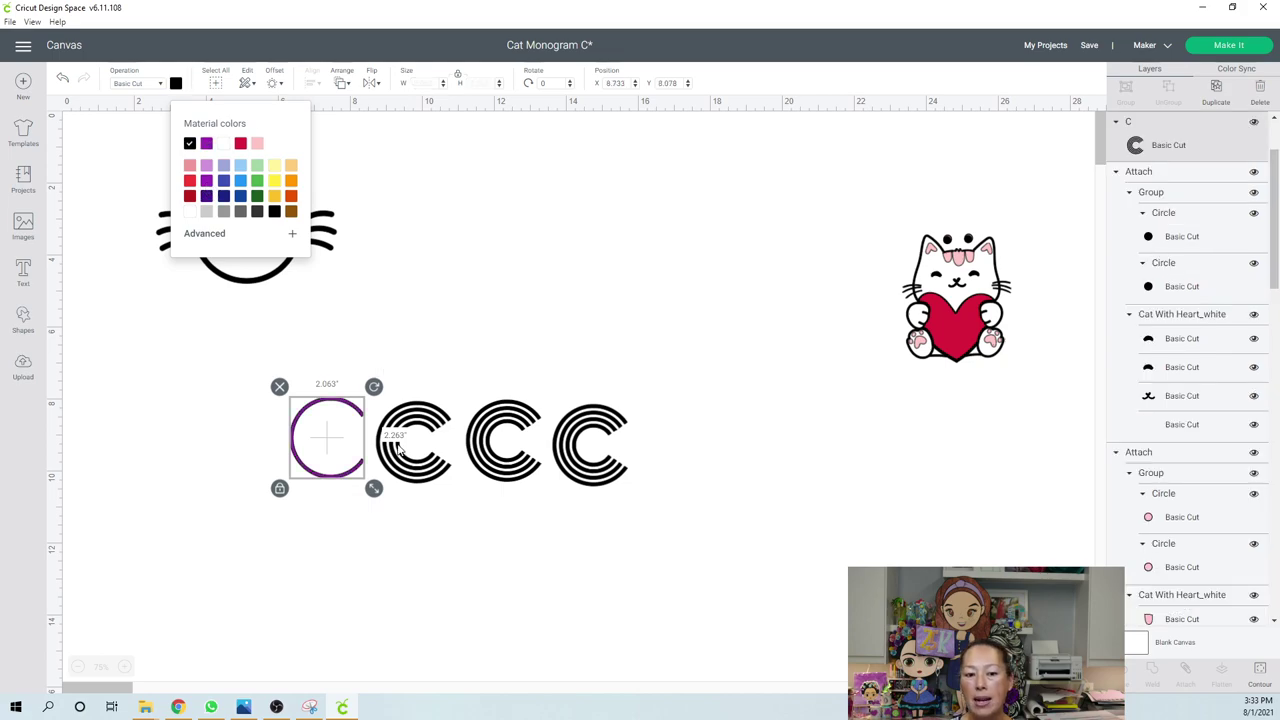
- Contour the second C in the row to keep only the second ring from outside and color it dark red
click(399, 449)
click(1260, 674)
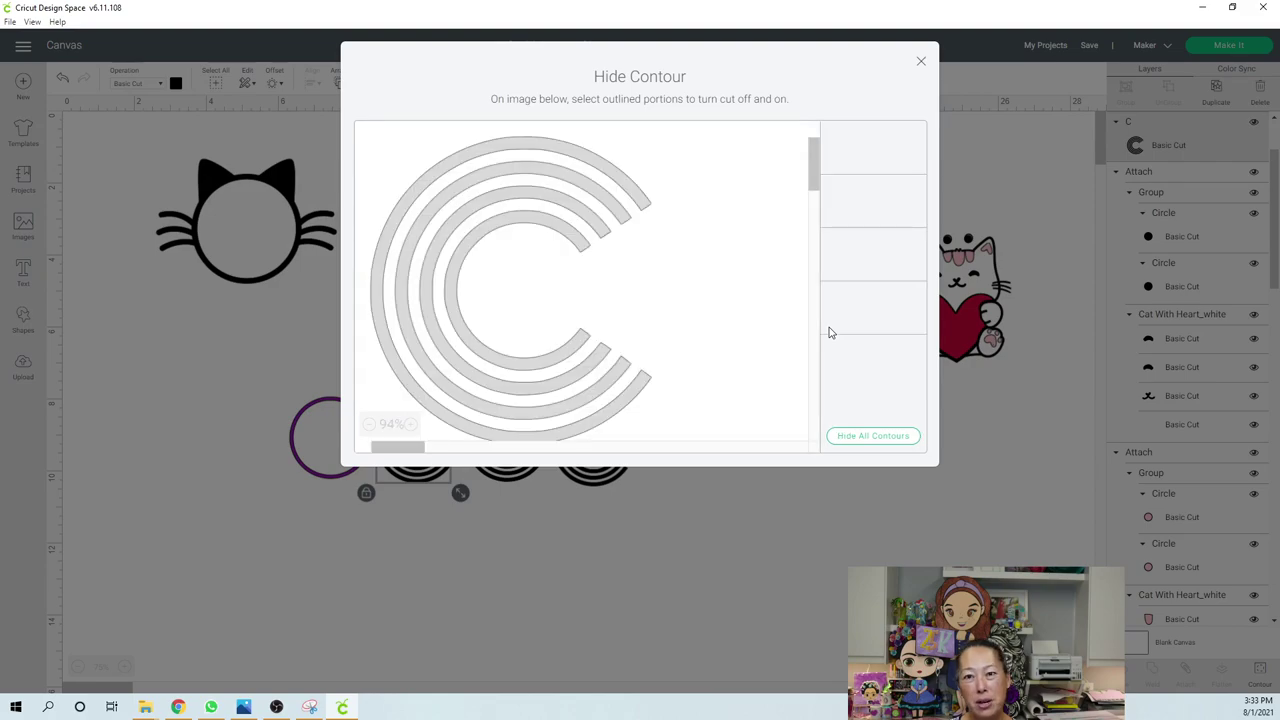
click(896, 437)
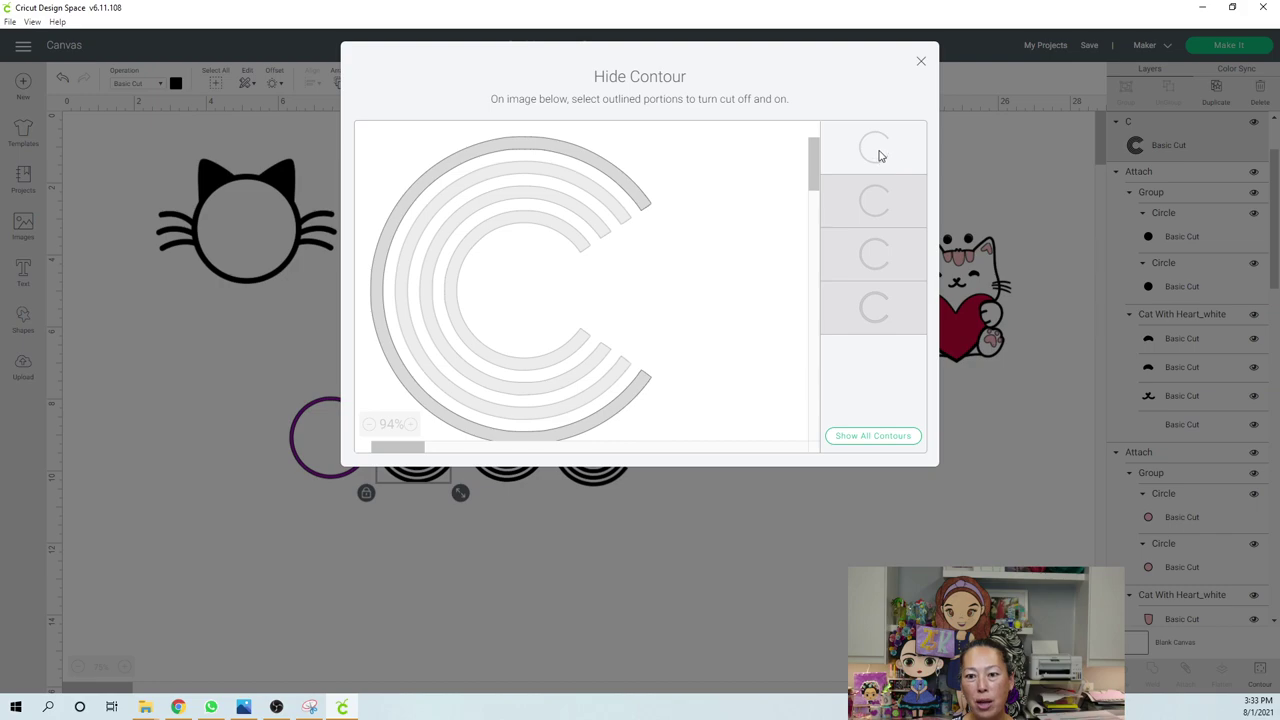
click(879, 215)
click(893, 157)
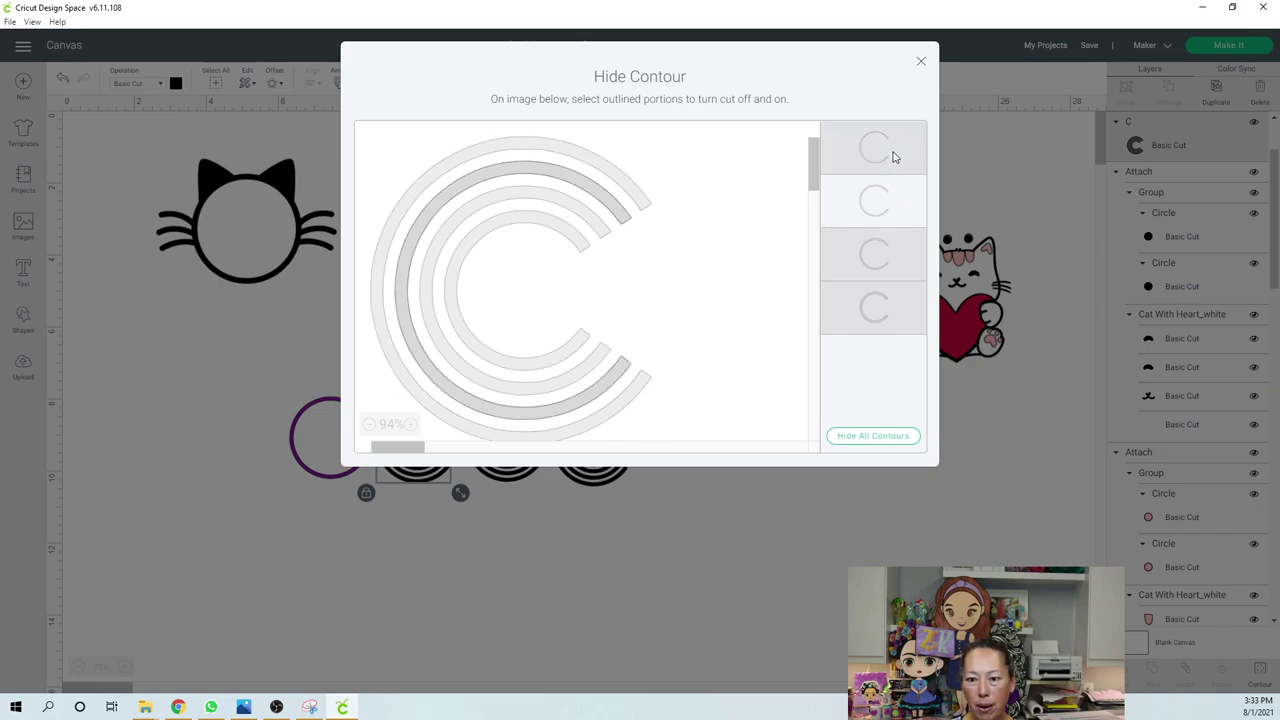
click(920, 62)
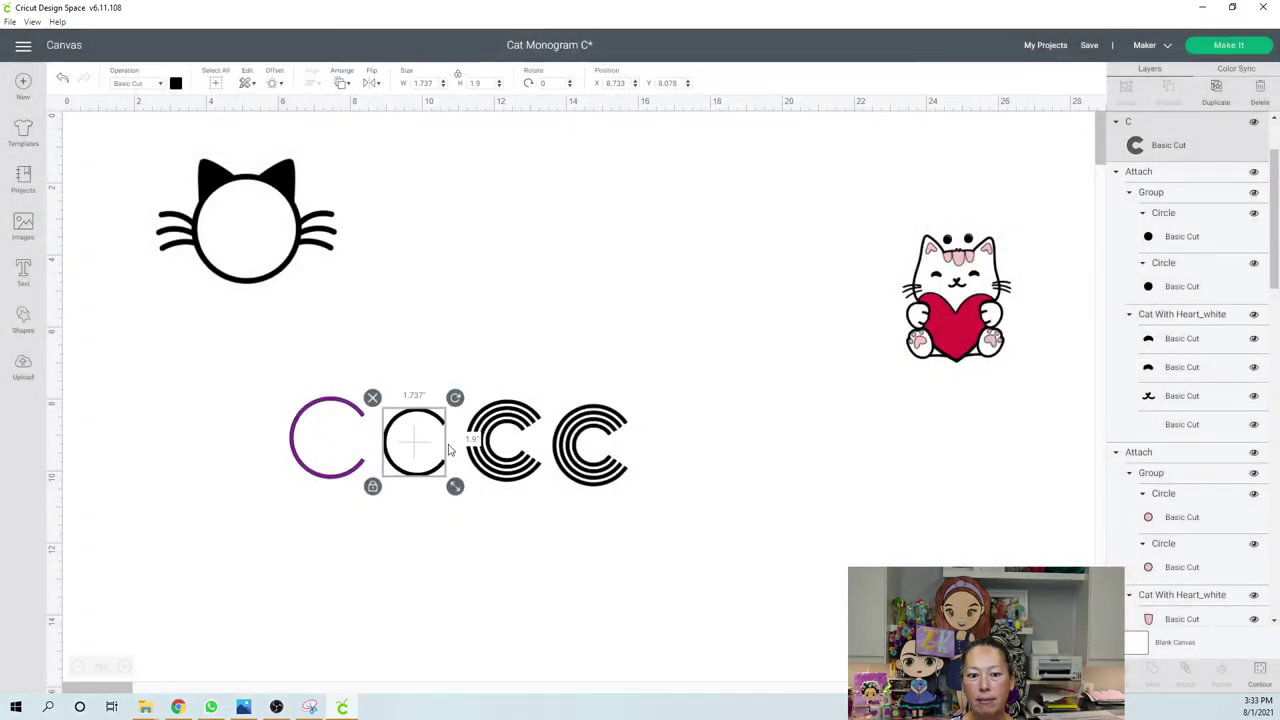
click(175, 83)
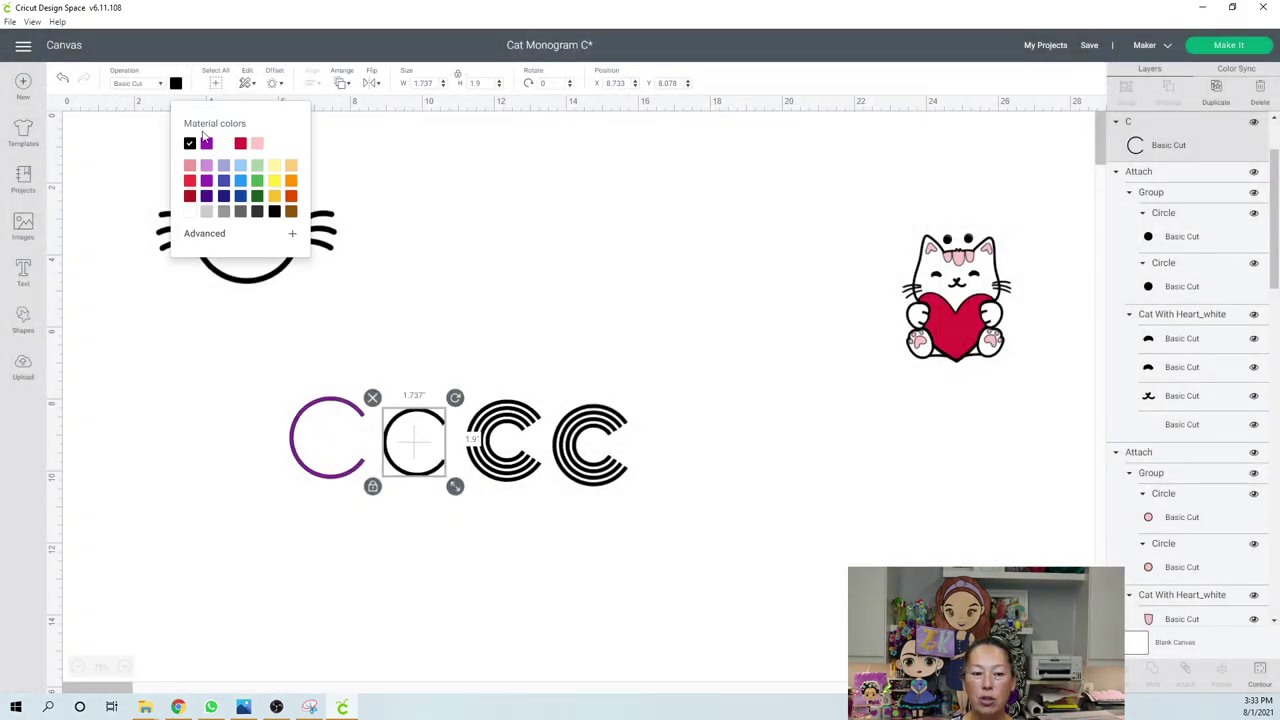
click(189, 195)
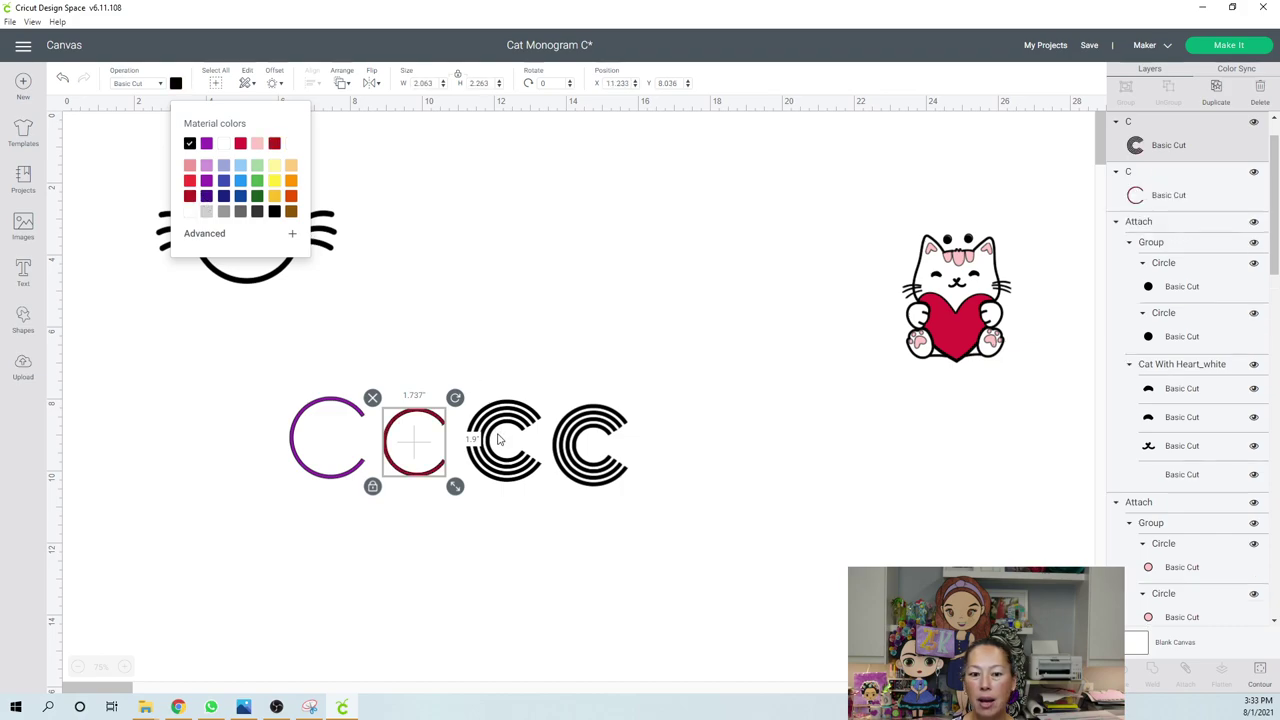
- Contour the third C in the row to keep only the third ring from outside and color it golden yellow
click(499, 438)
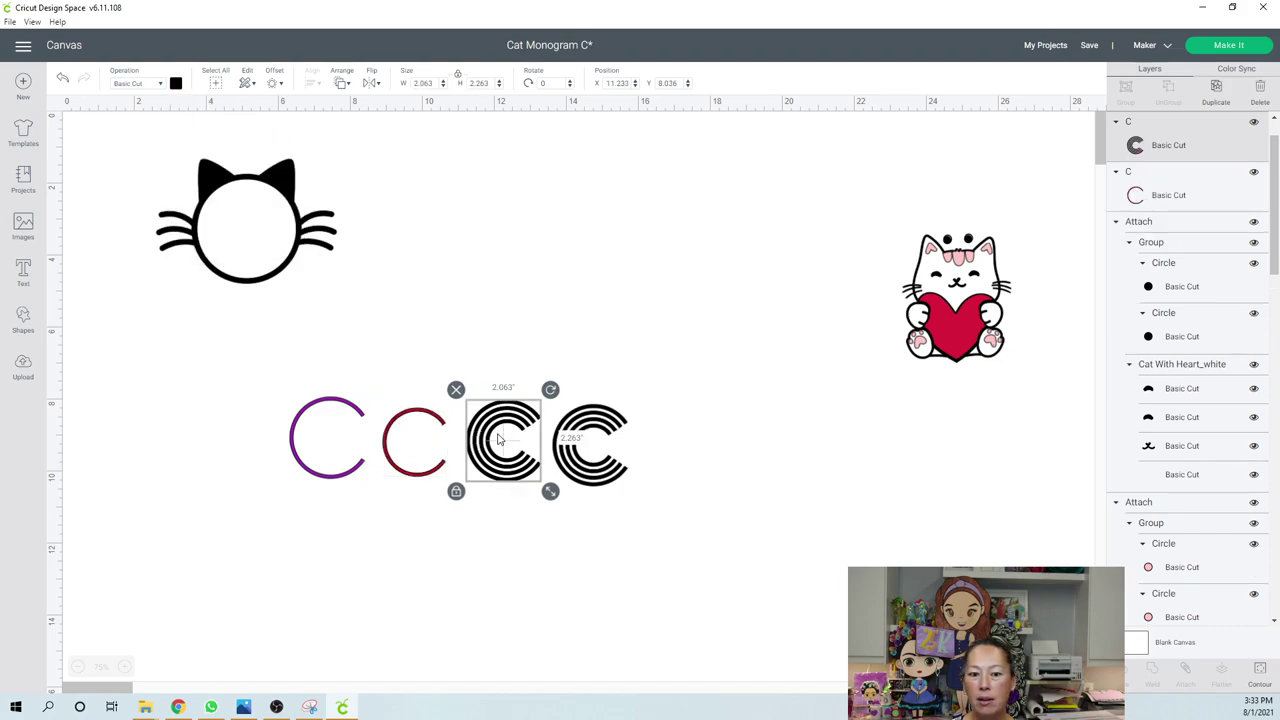
click(1252, 674)
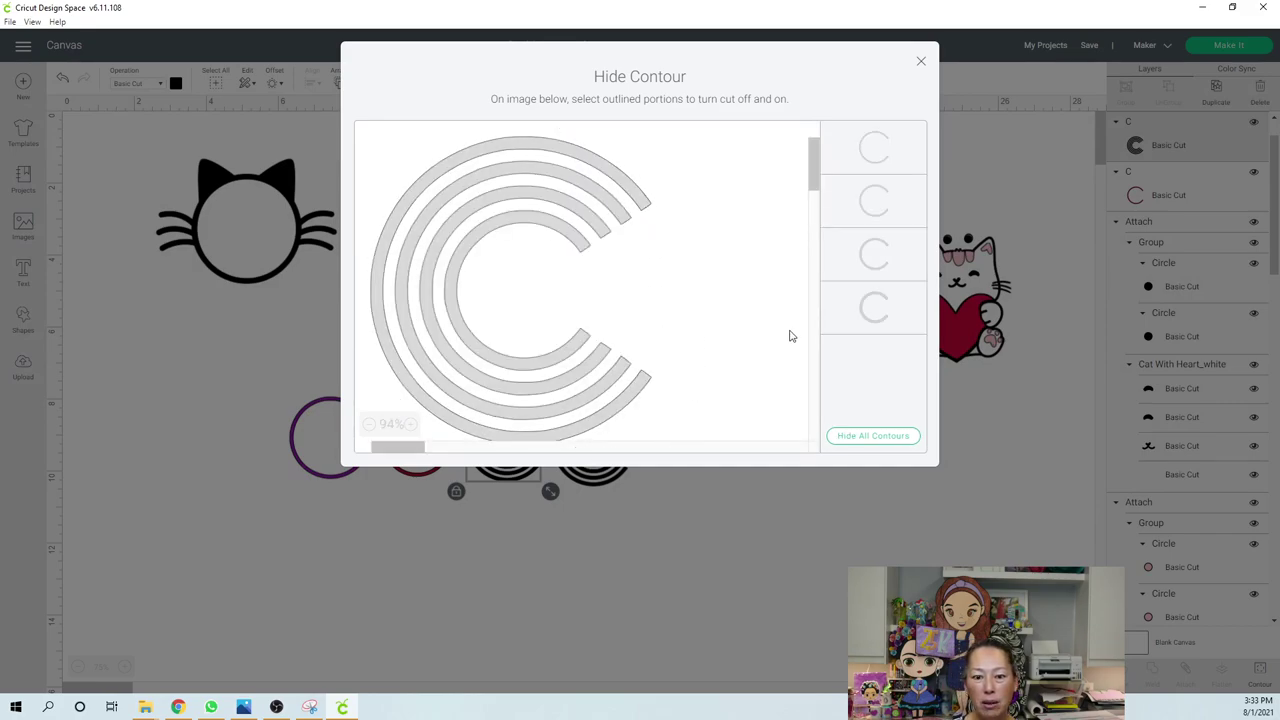
click(646, 208)
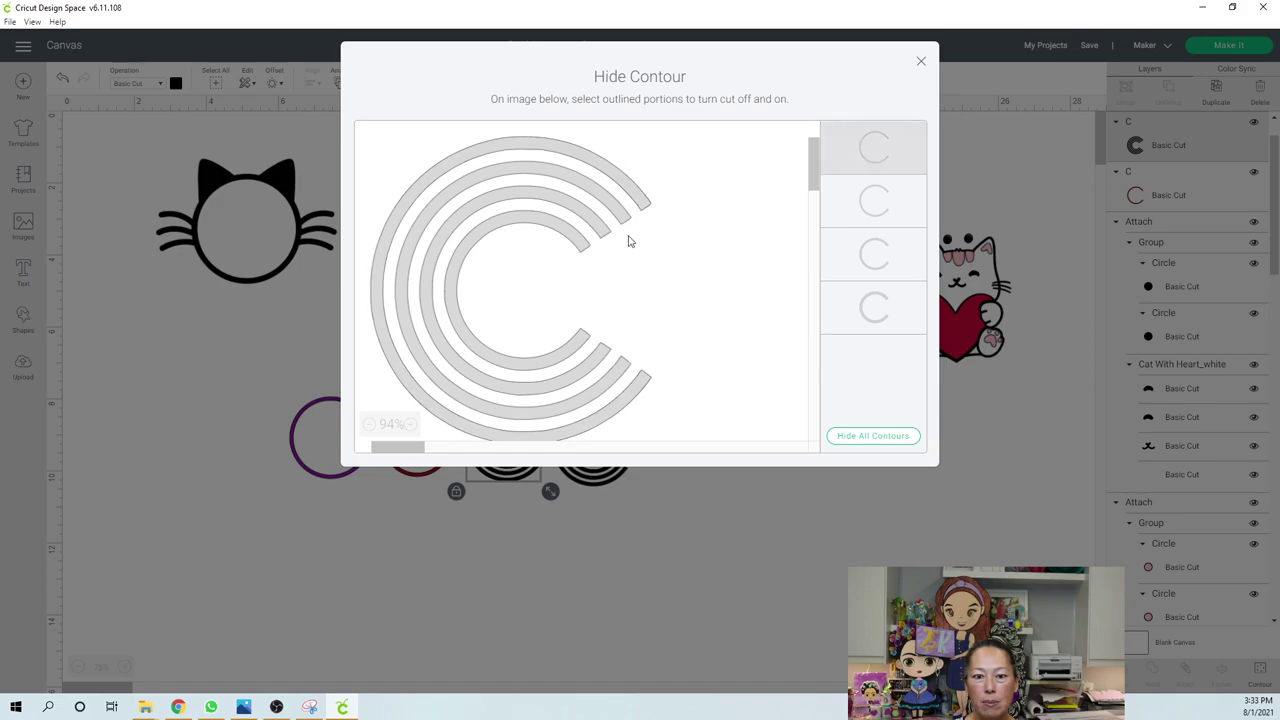
click(622, 222)
click(614, 247)
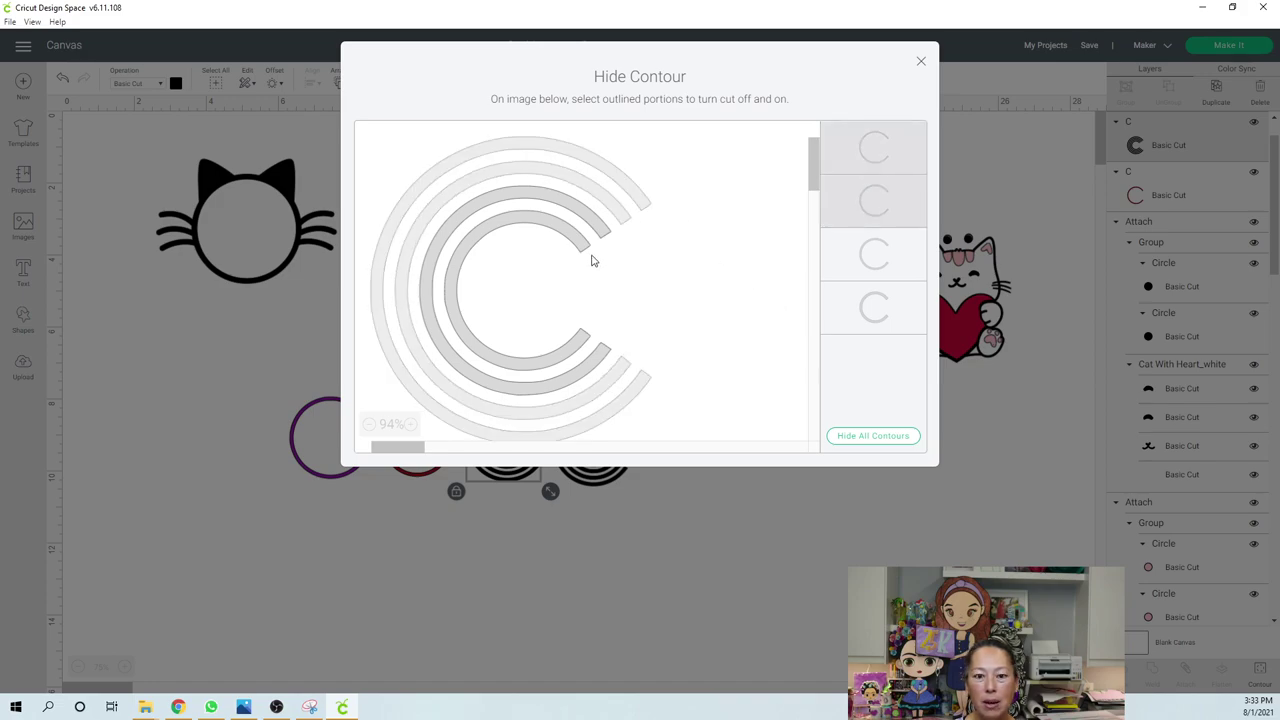
click(584, 256)
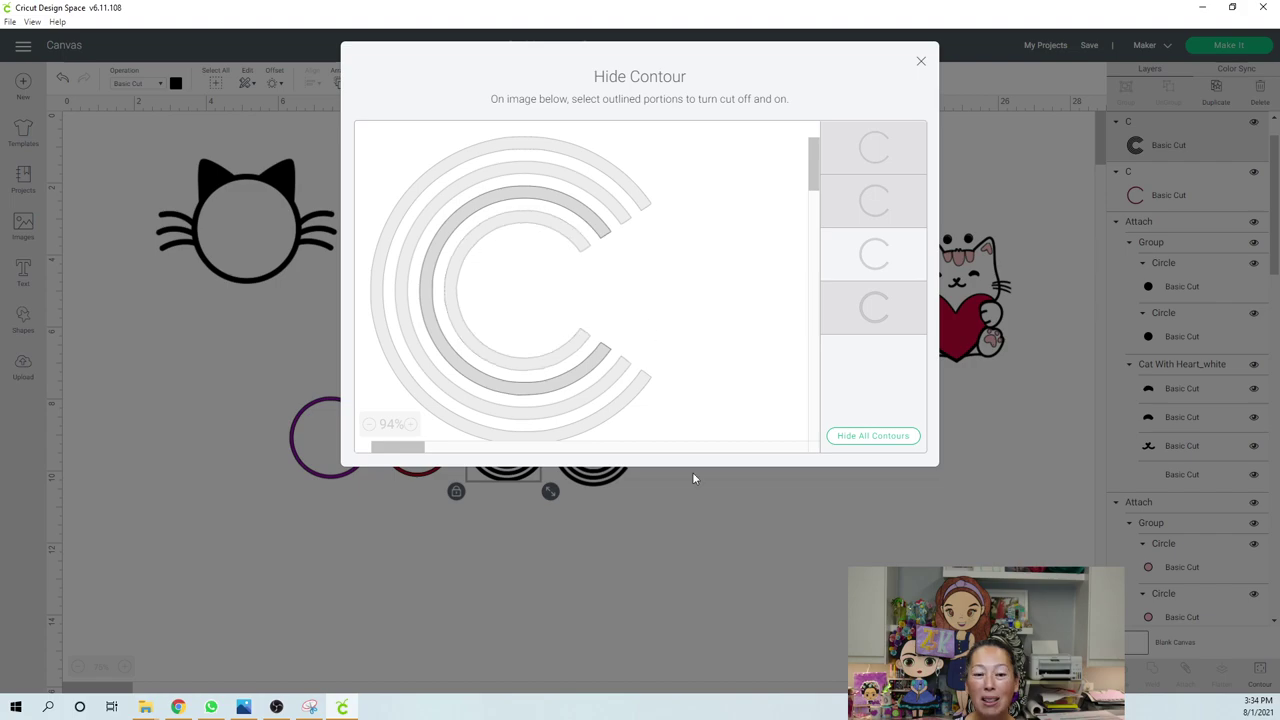
click(922, 64)
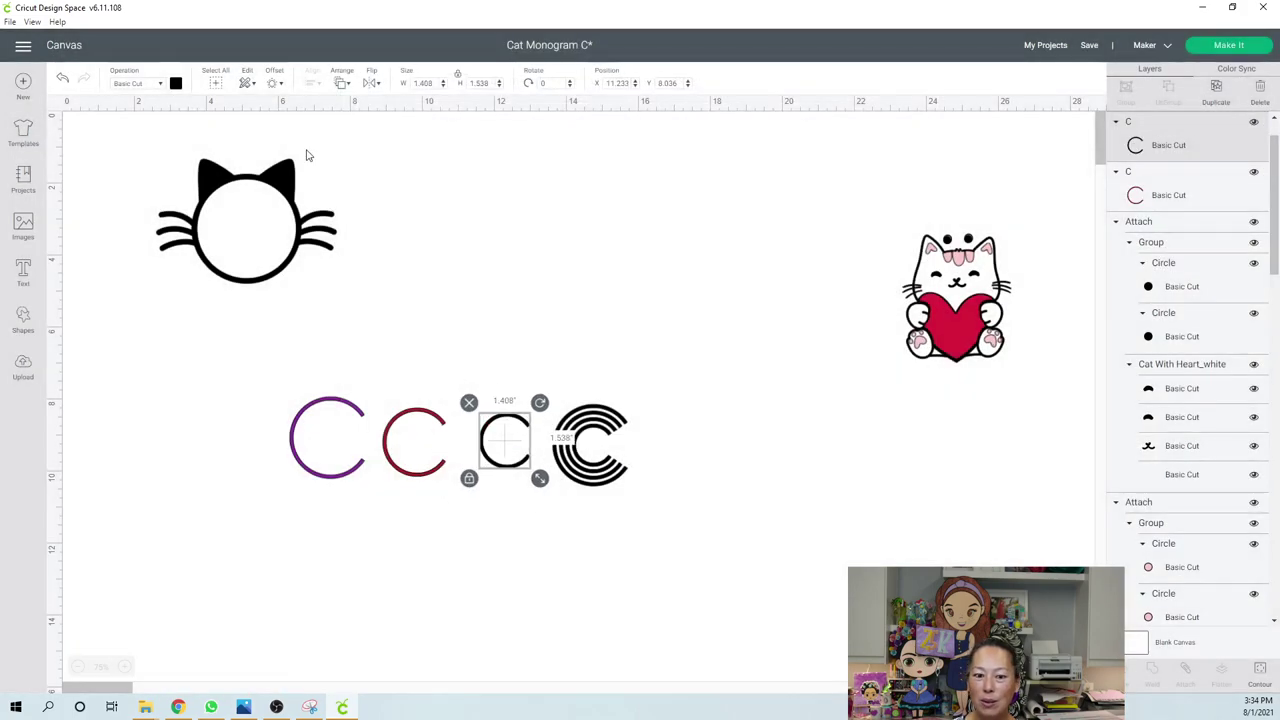
click(175, 84)
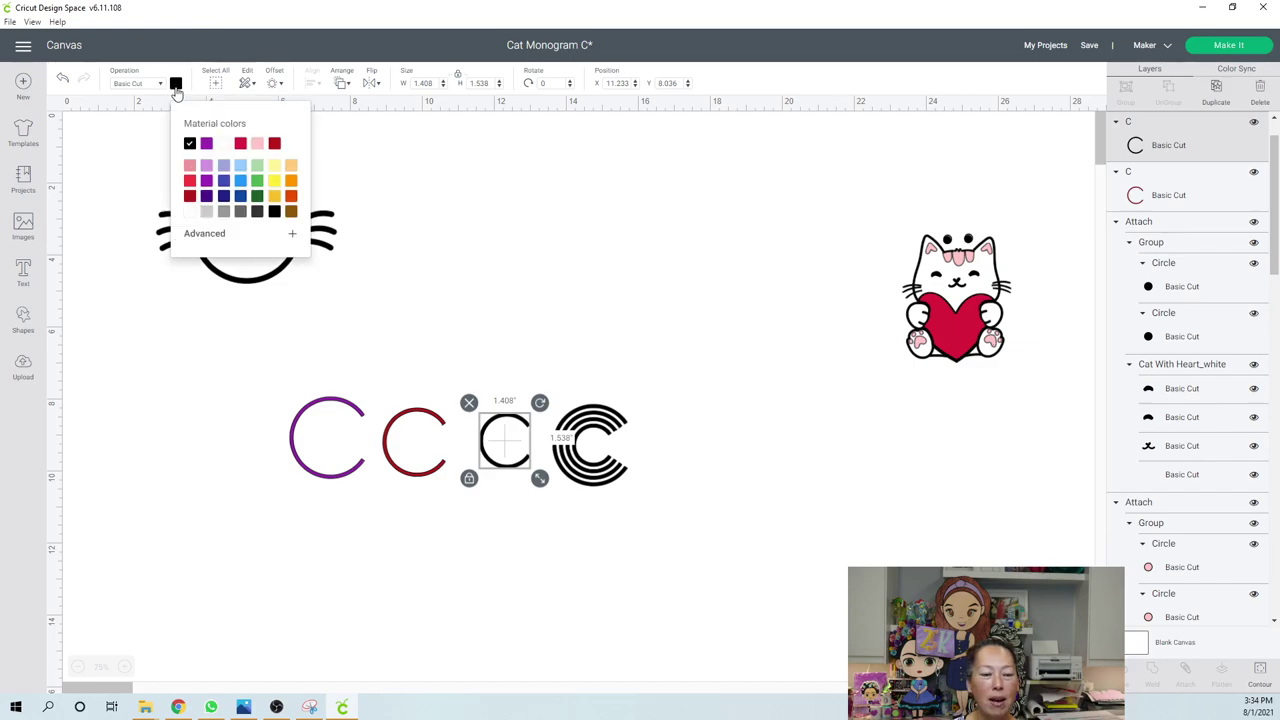
click(277, 199)
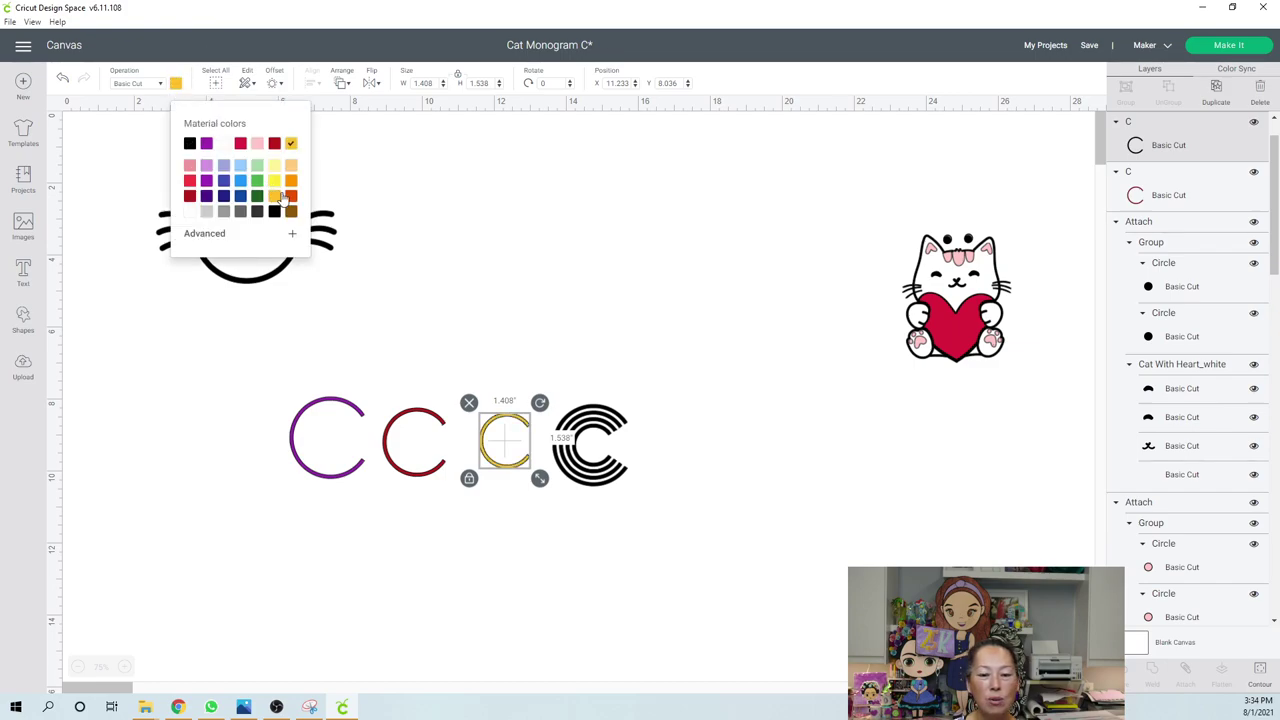
- Contour the fourth C in the row to keep only its innermost ring and color it dark orange
click(622, 478)
click(1258, 672)
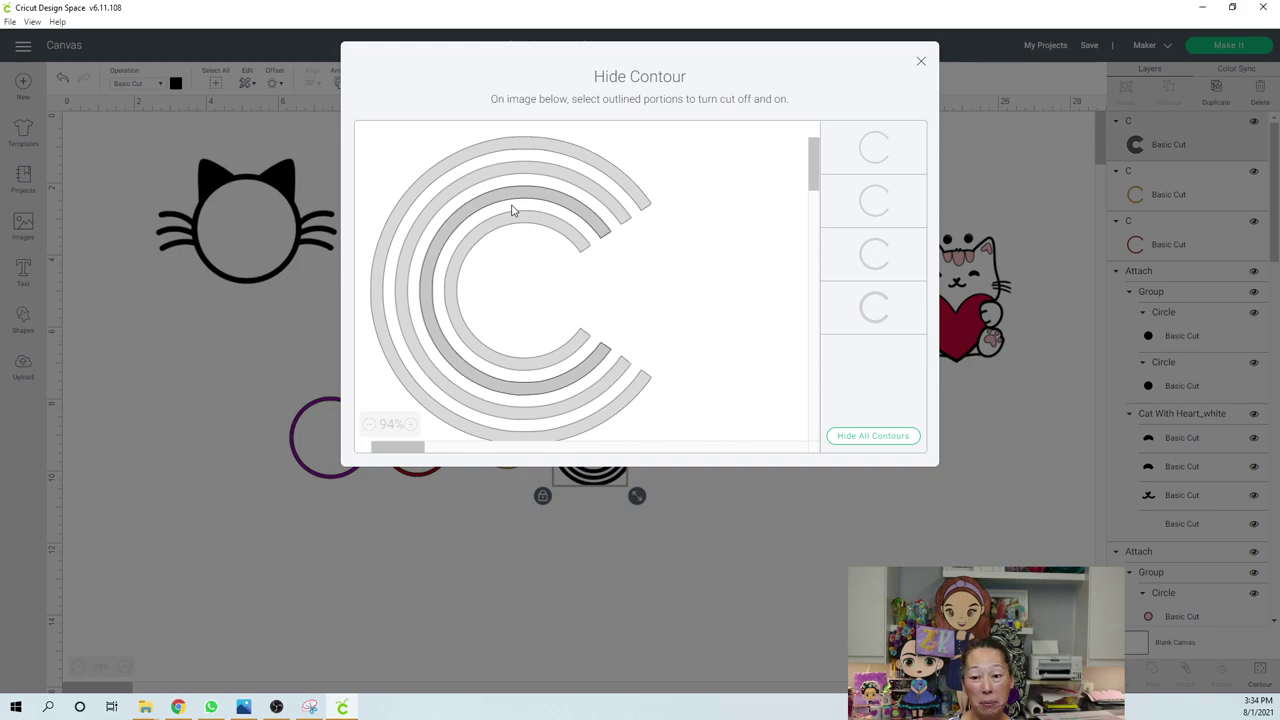
click(874, 152)
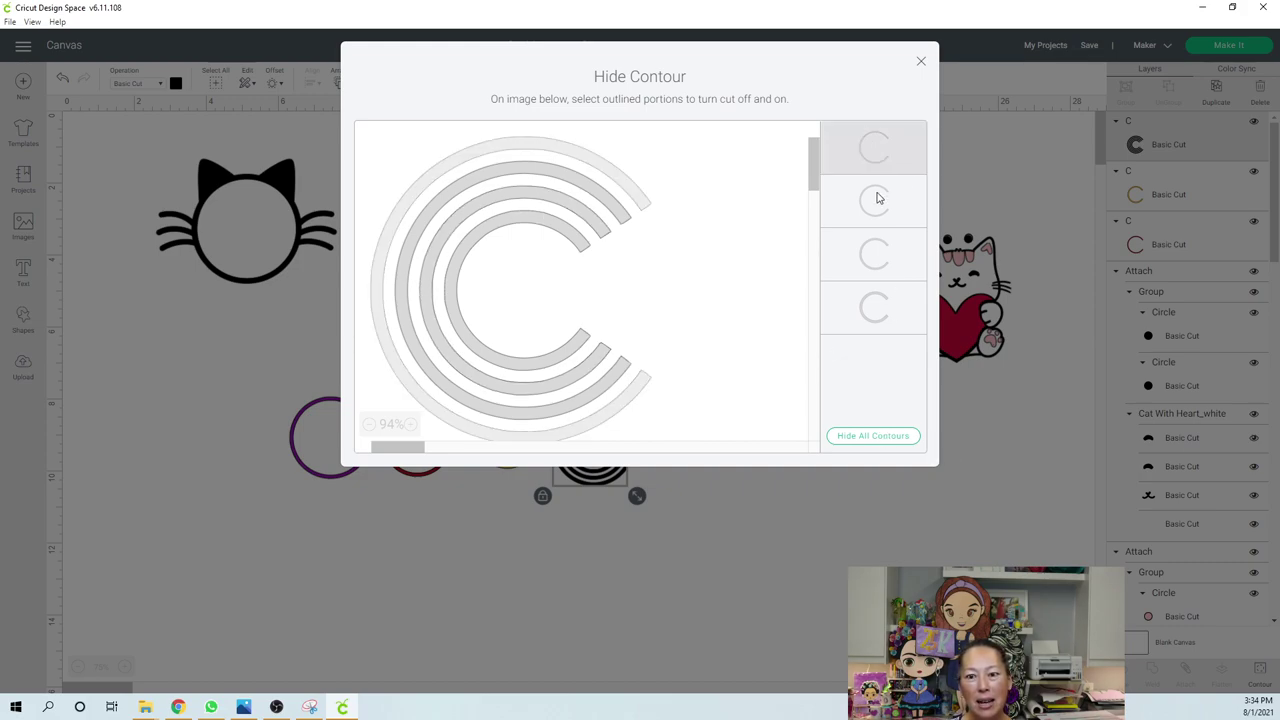
click(876, 204)
click(876, 254)
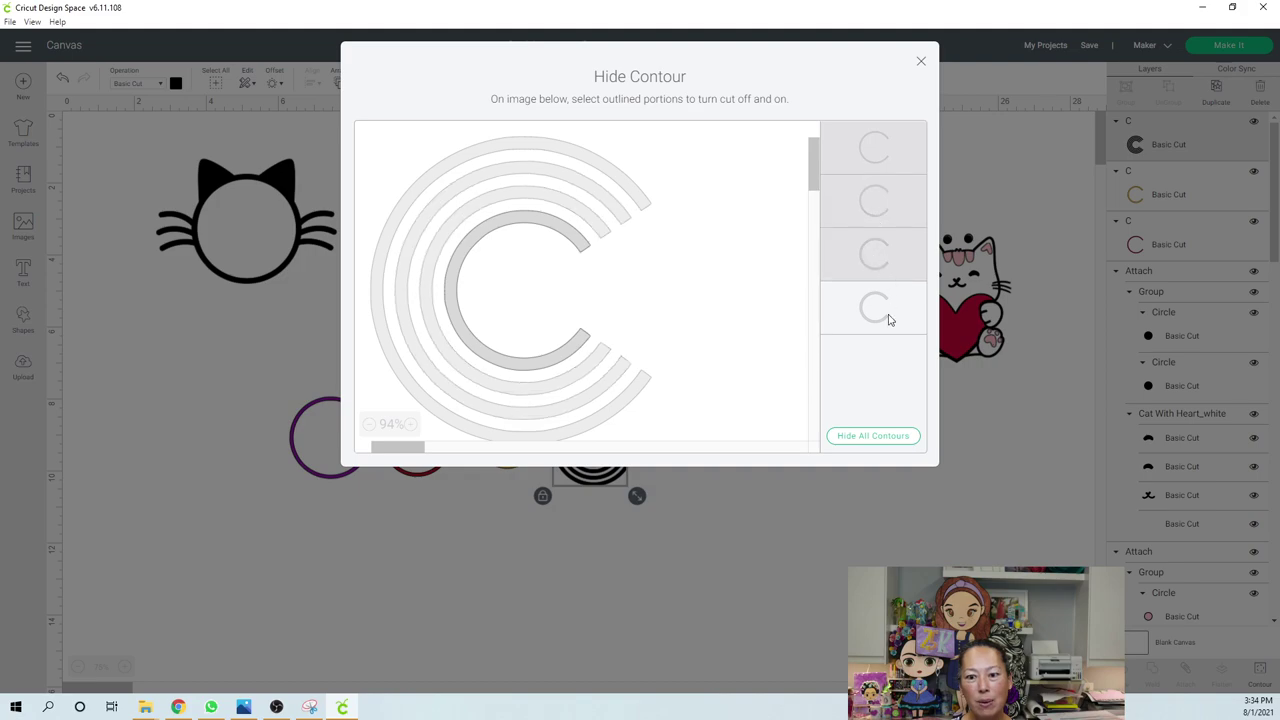
click(921, 62)
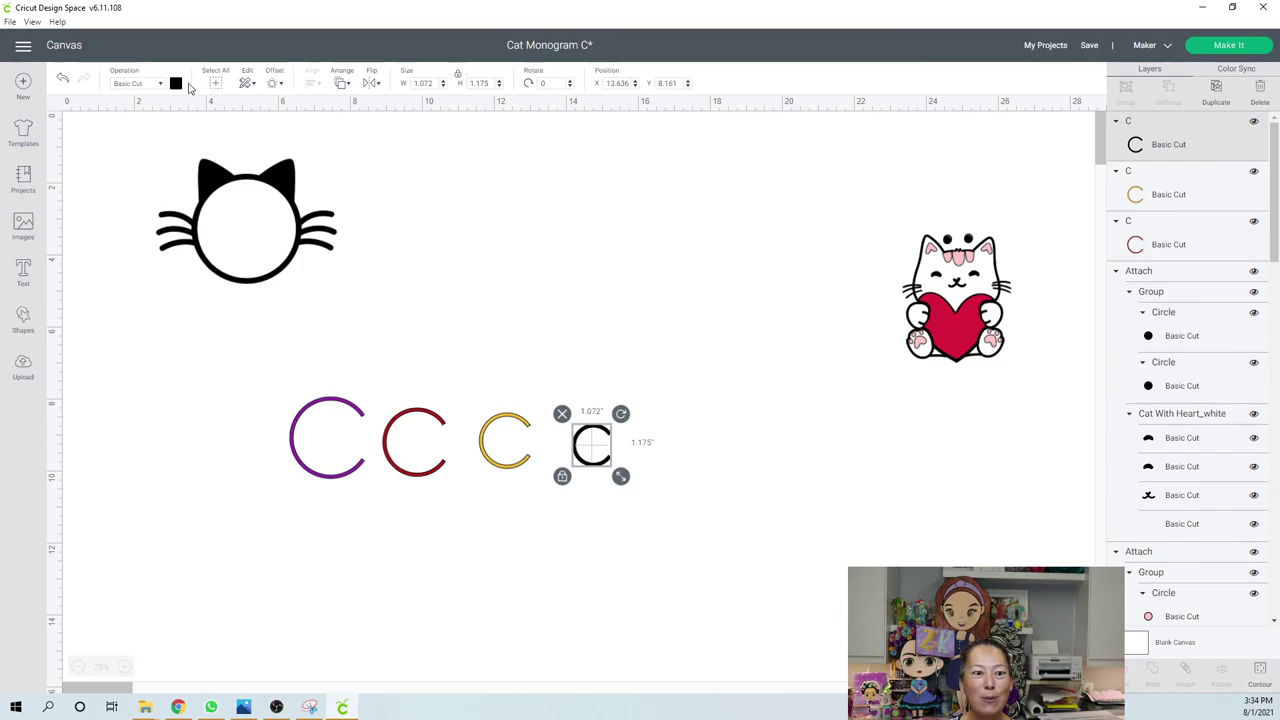
click(176, 84)
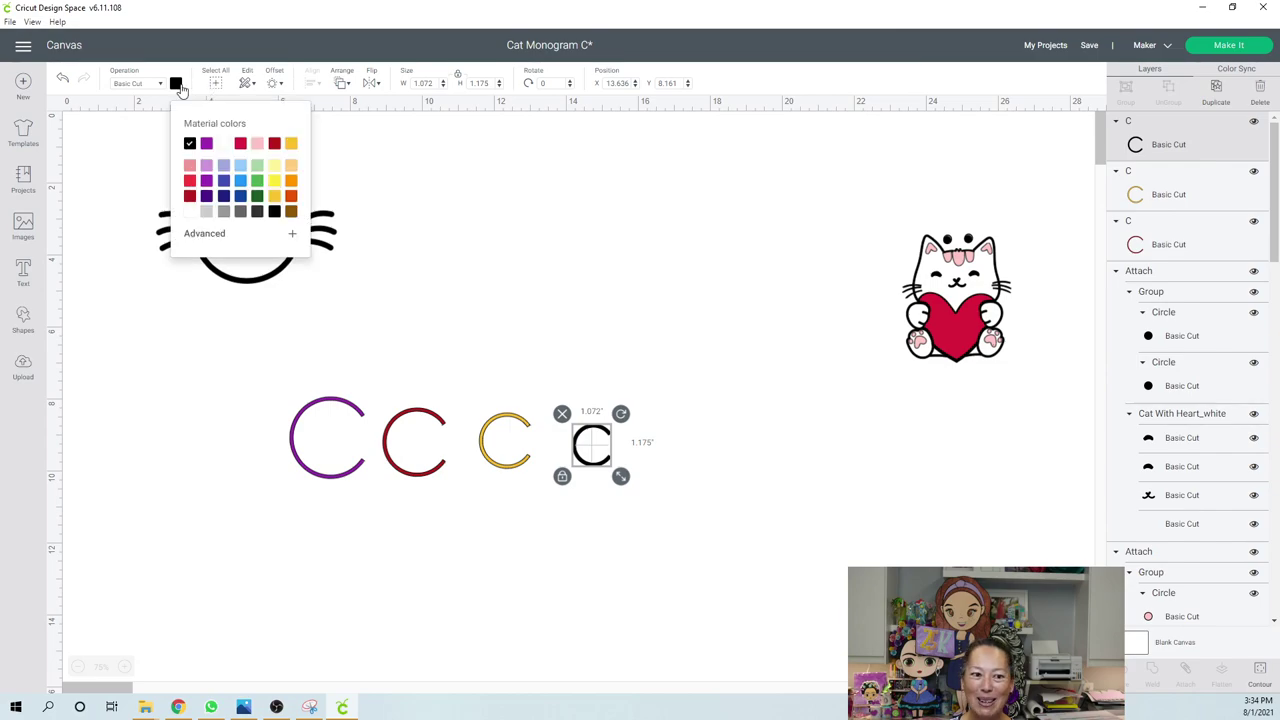
click(292, 197)
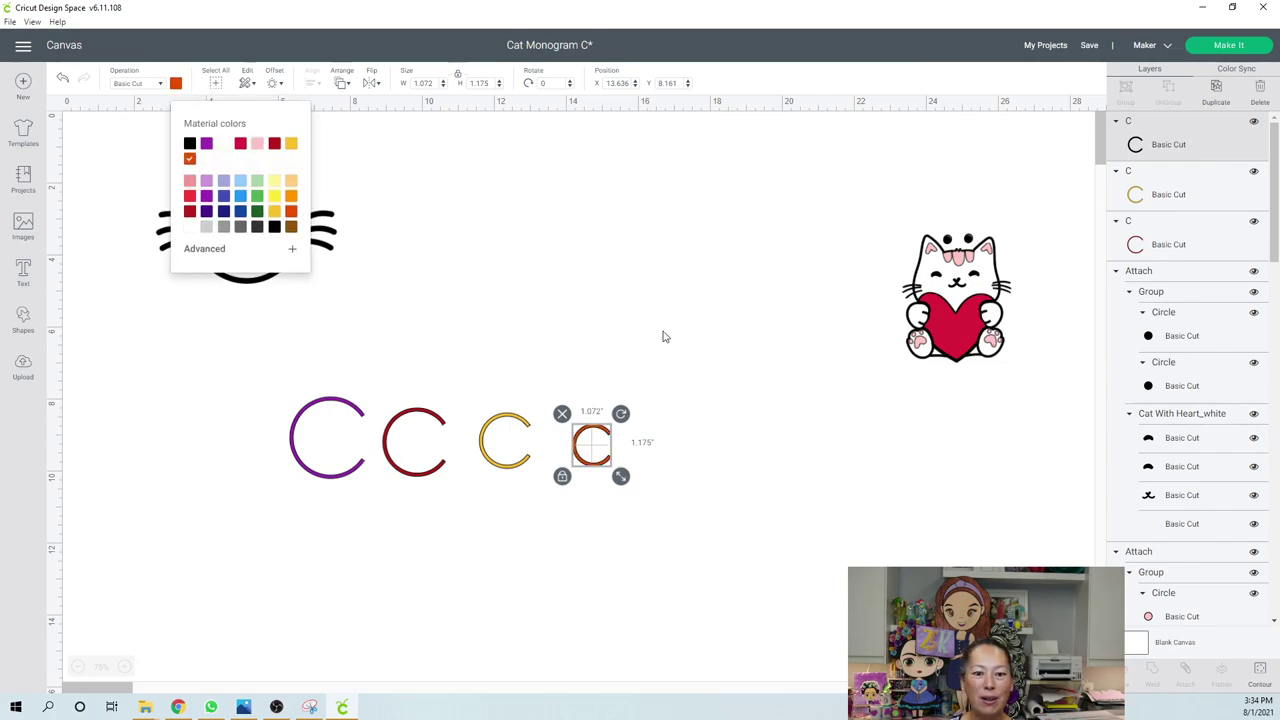
click(664, 337)
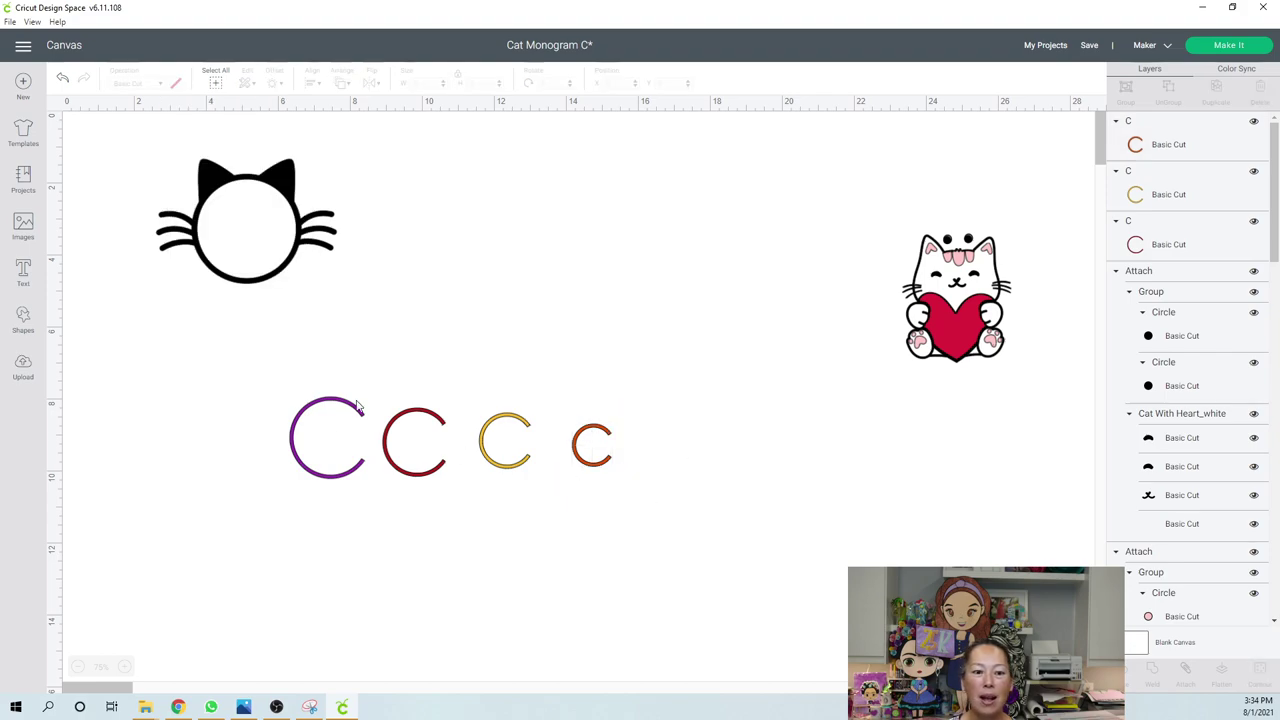
- Move the four colored C rings into the cat frame, nested from largest to smallest, with the orange one at about X 4.5, Y 2.7
drag(355, 413, 272, 206)
click(306, 172)
drag(440, 424, 272, 213)
drag(527, 430, 265, 214)
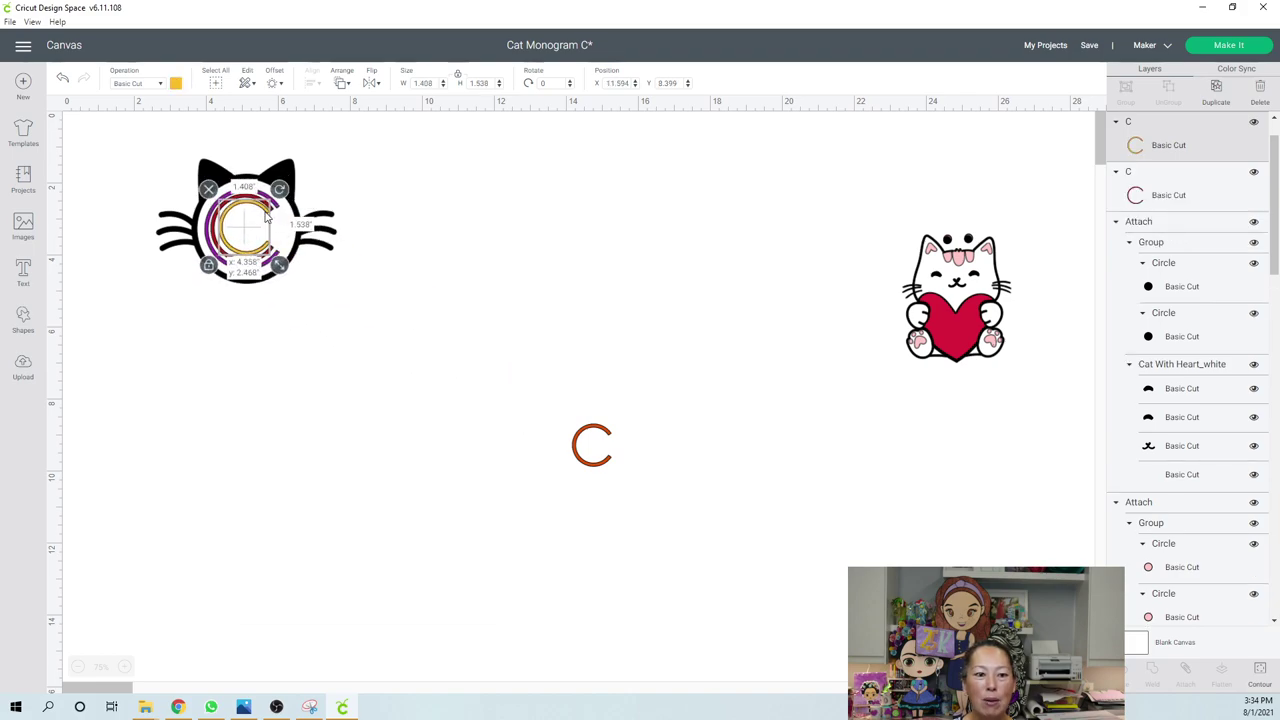
drag(607, 437, 259, 219)
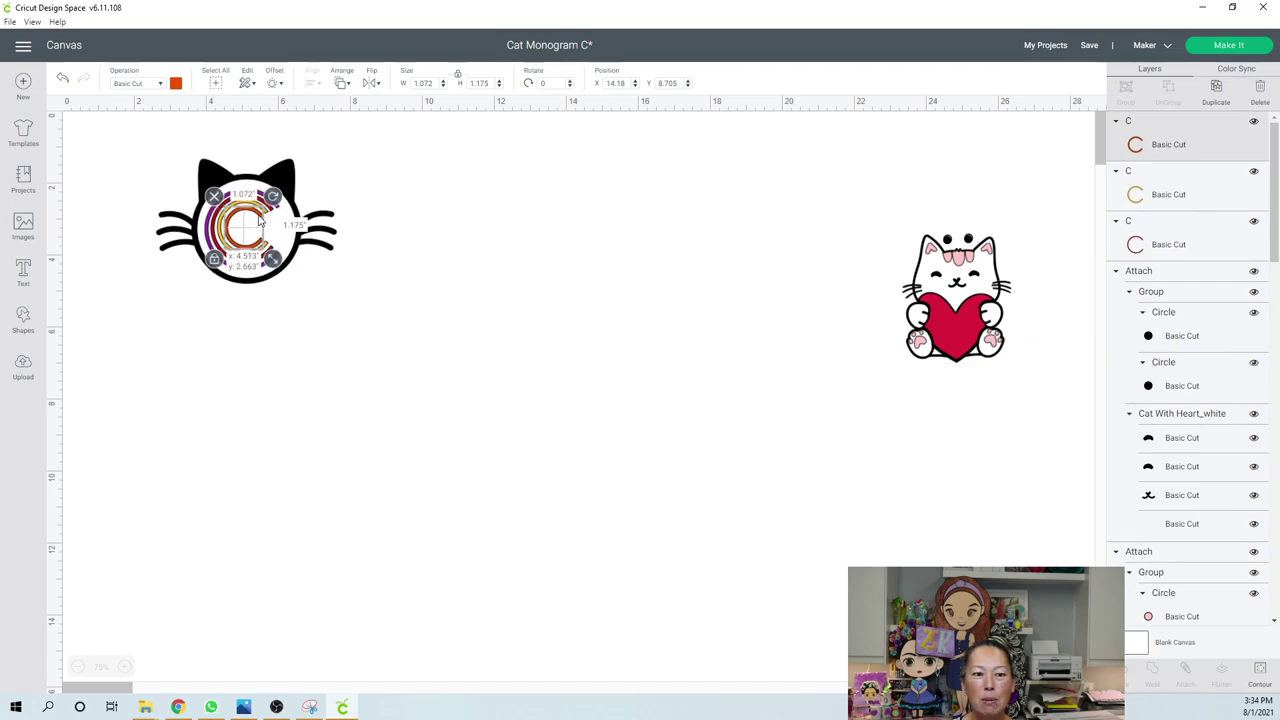
click(645, 581)
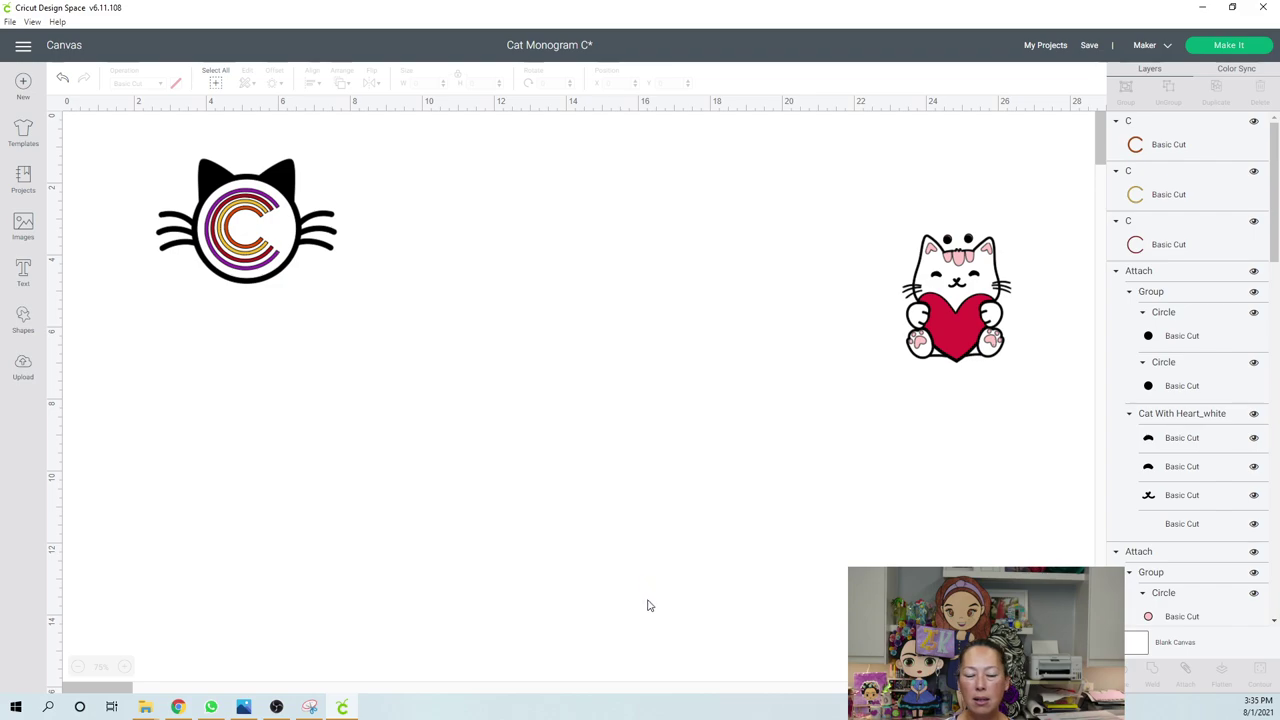